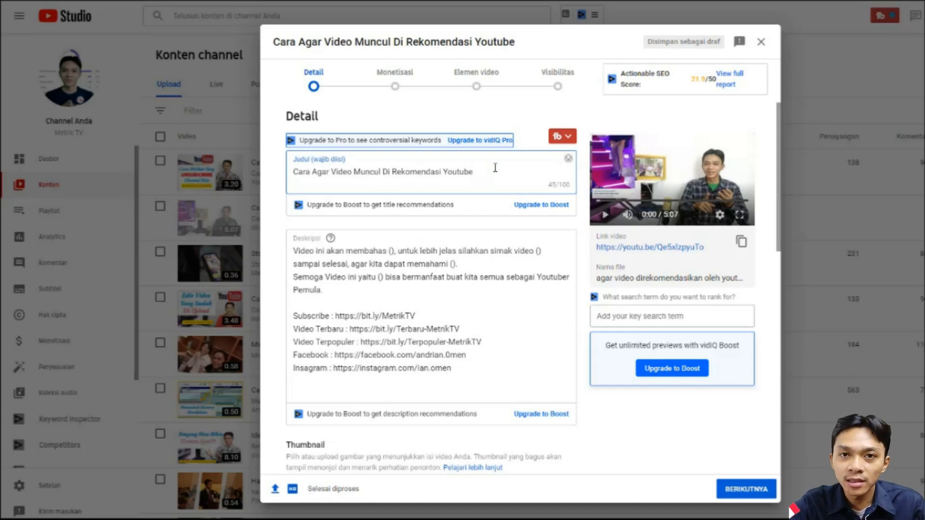
# - Switch to the browser window showing the YouTube home page
pyautogui.press('F9')
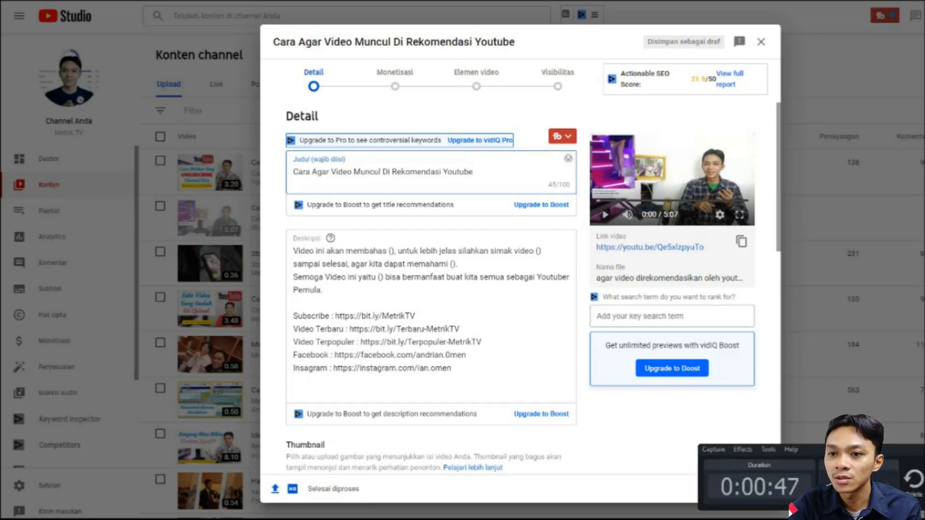
pyautogui.click(169, 519)
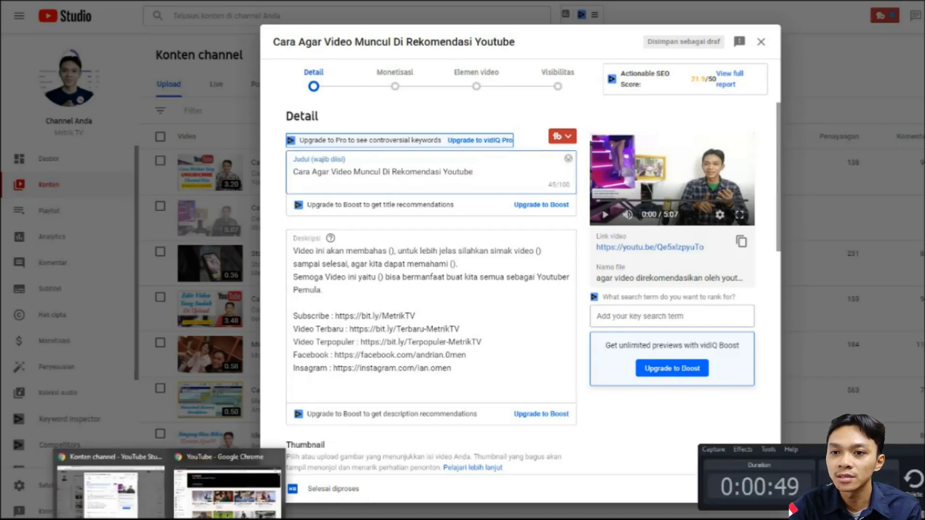
pyautogui.click(212, 505)
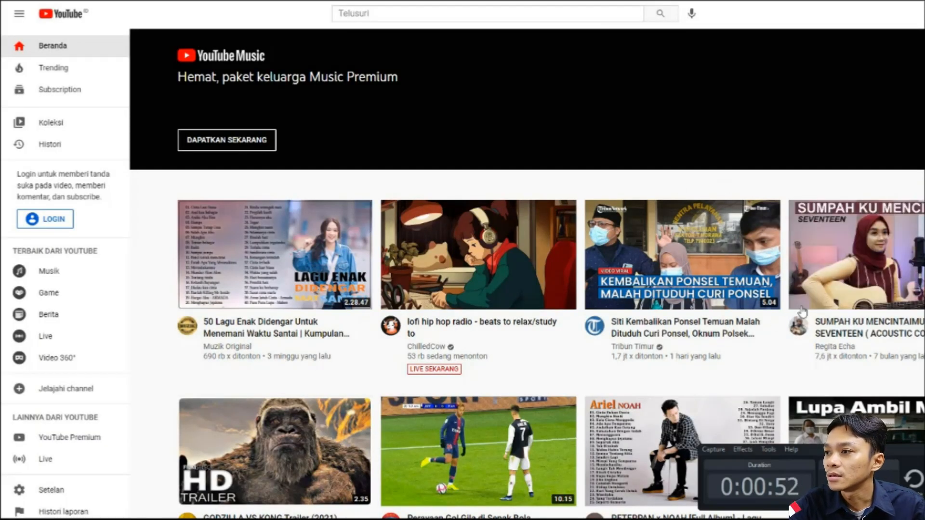
pyautogui.click(921, 450)
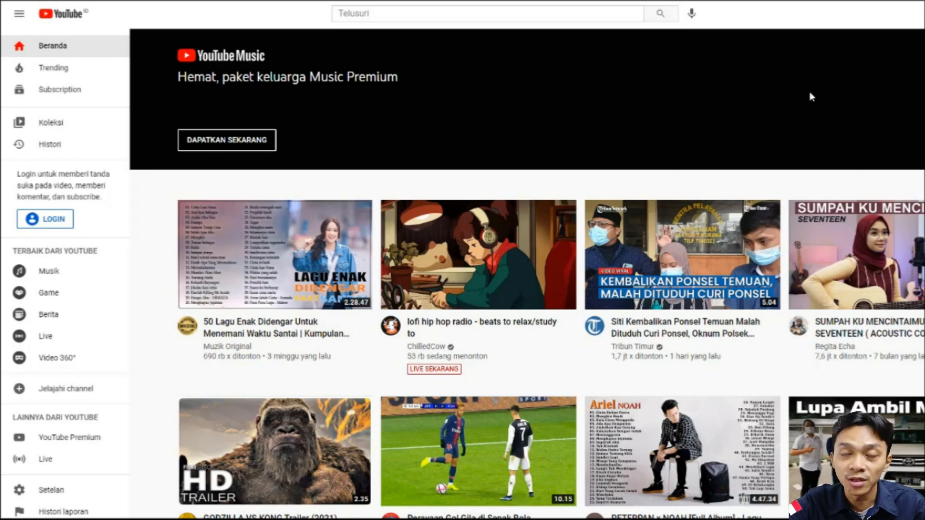
# - Enter "agar video direko" in the YouTube search, choose the suggestion "cara agar video direkomendasikan oleh youtube" and select the whole phrase
pyautogui.click(393, 11)
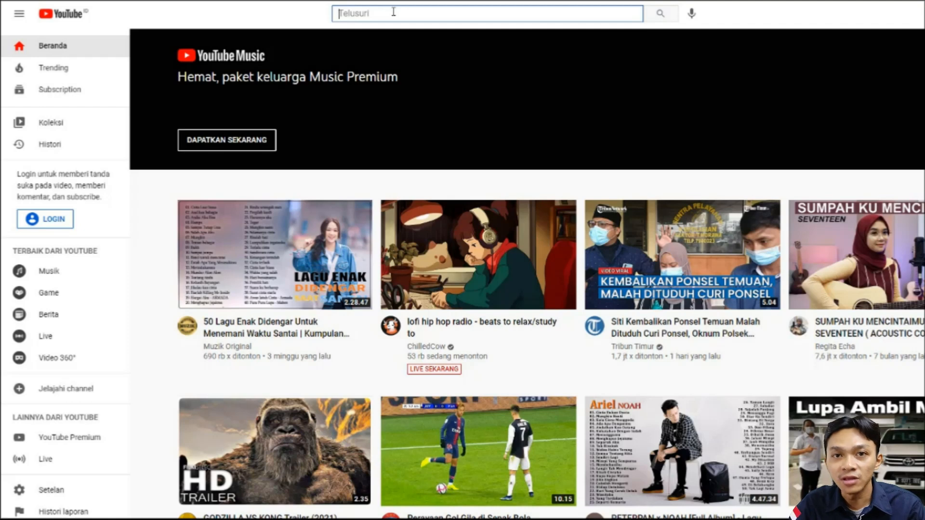
pyautogui.write('aga')
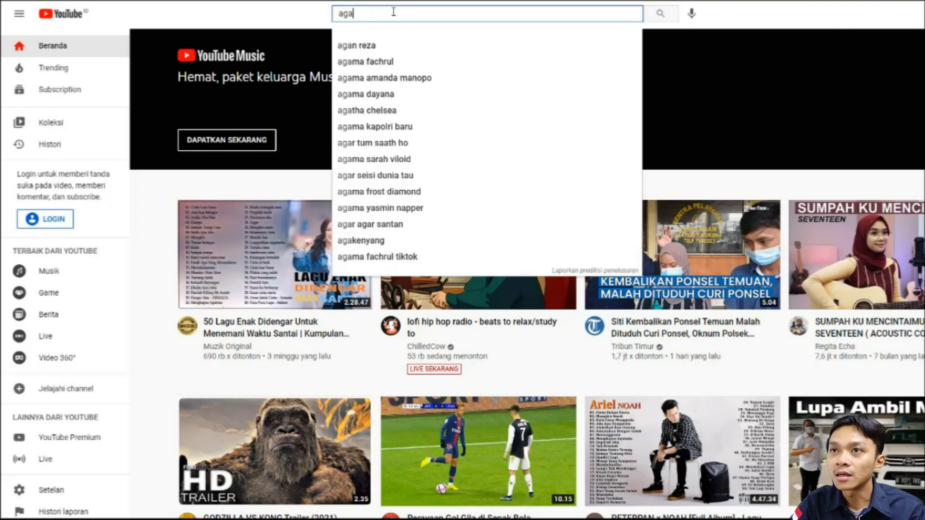
pyautogui.write('r video')
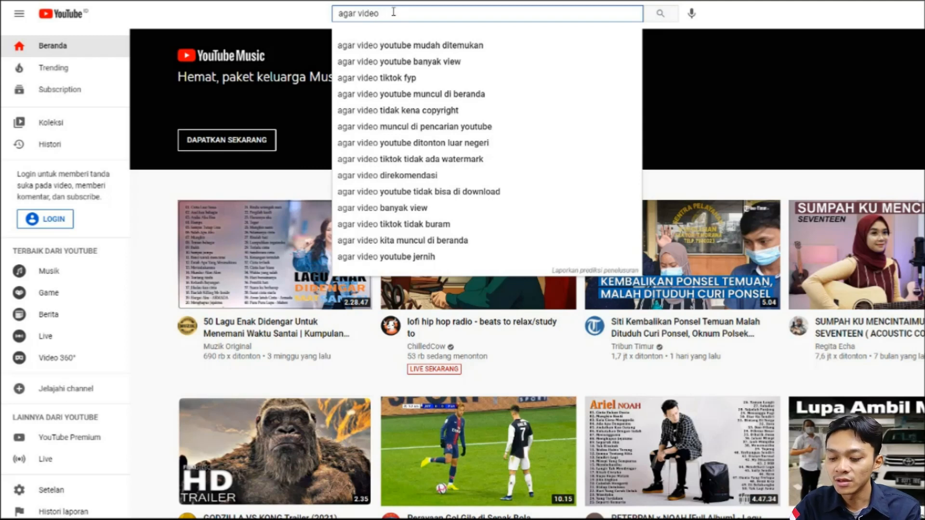
pyautogui.write('direko')
pyautogui.press('Down')
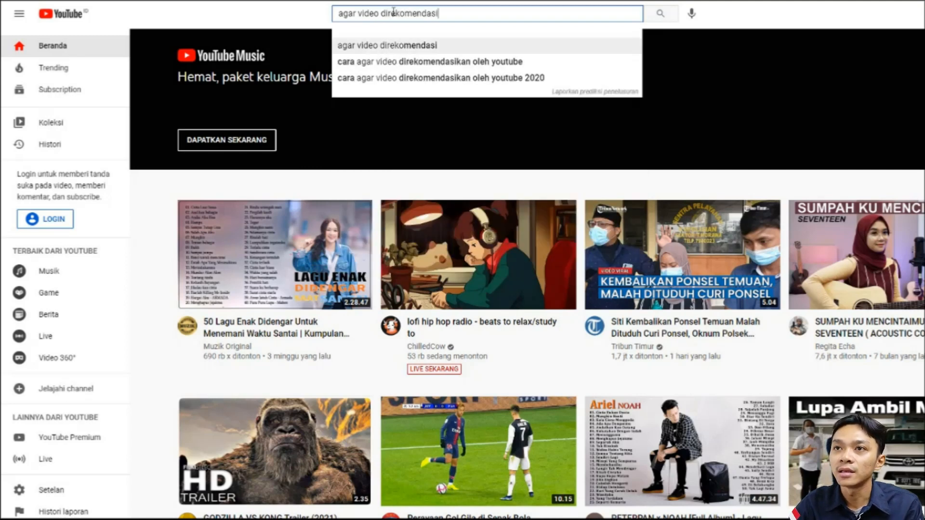
pyautogui.press('Down')
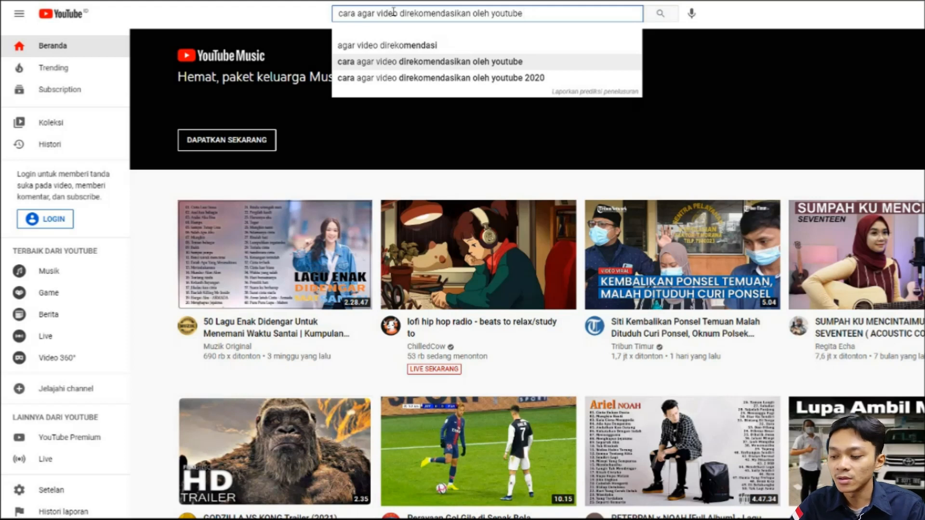
pyautogui.hotkey('ctrl', 'a')
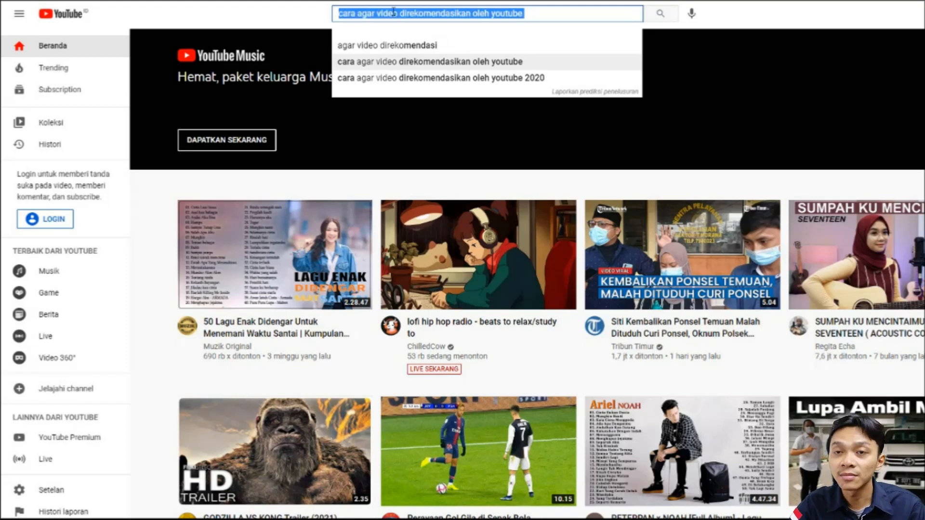
# - Switch back to the YouTube Studio window with the draft video's details
pyautogui.press('F10')
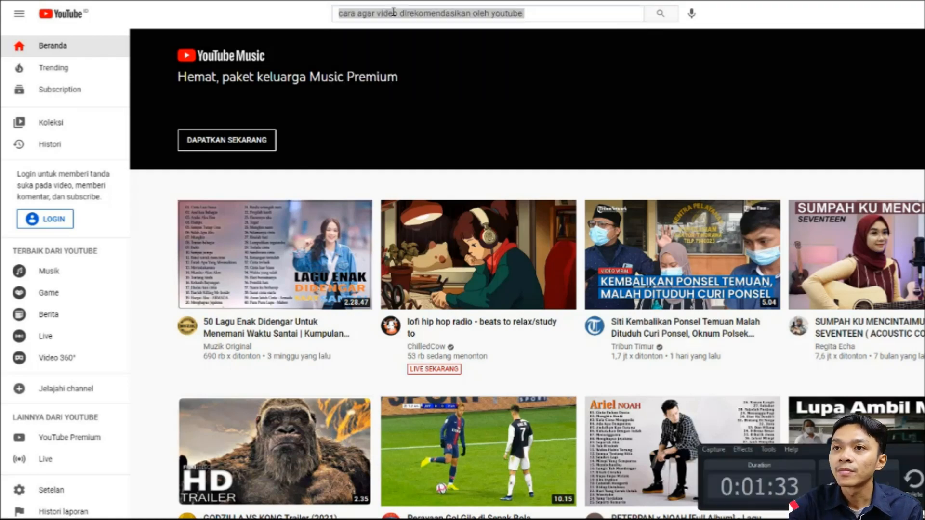
pyautogui.hotkey('alt', 'Tab')
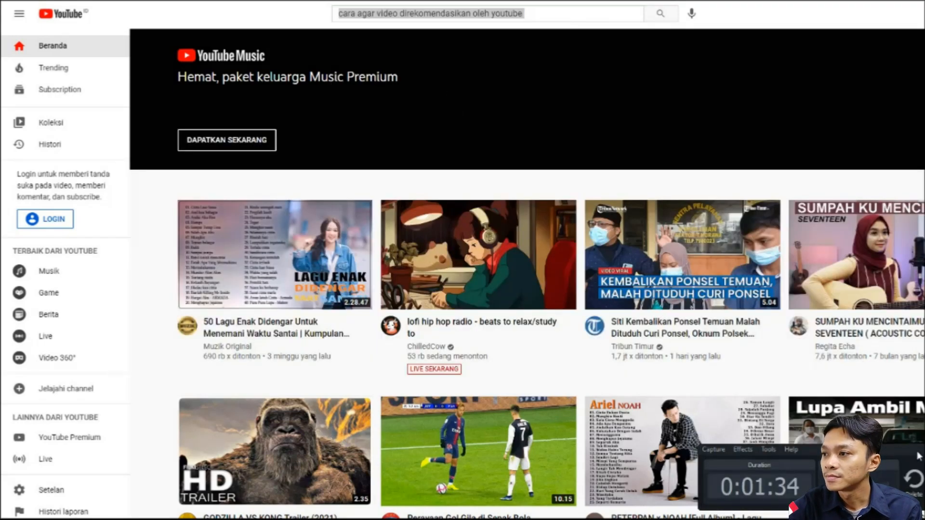
pyautogui.hotkey('alt', 'Tab')
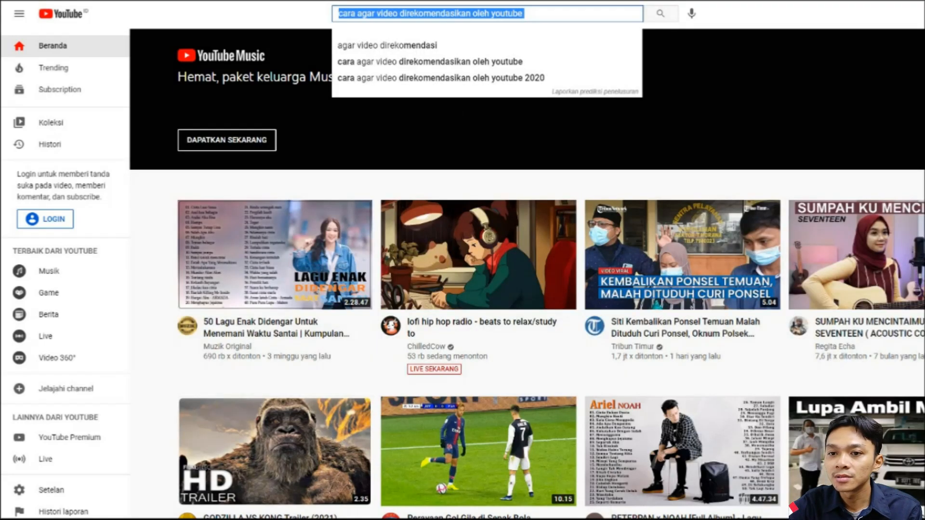
pyautogui.hotkey('alt', 'Tab')
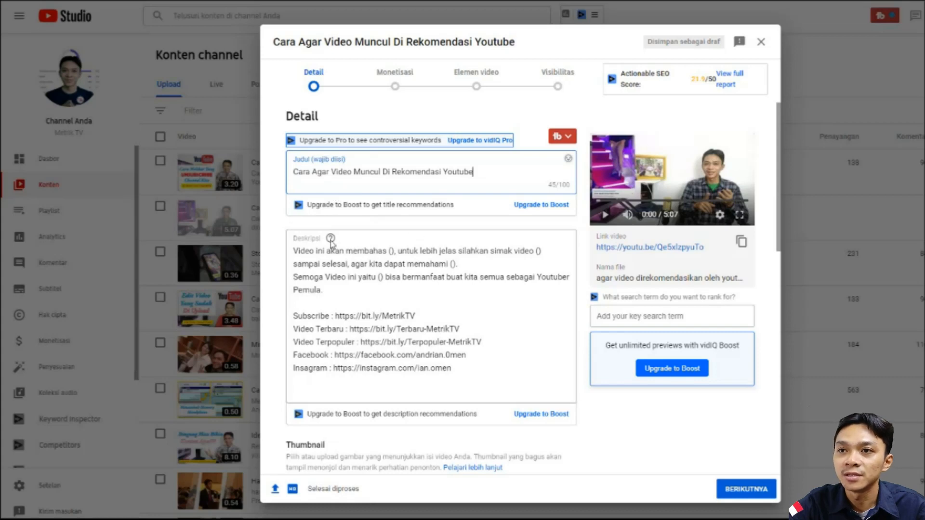
# - Copy the title "Cara Agar Video Muncul Di Rekomendasi Youtube" into a new first line of the description, followed by a blank line
pyautogui.moveTo(331, 241)
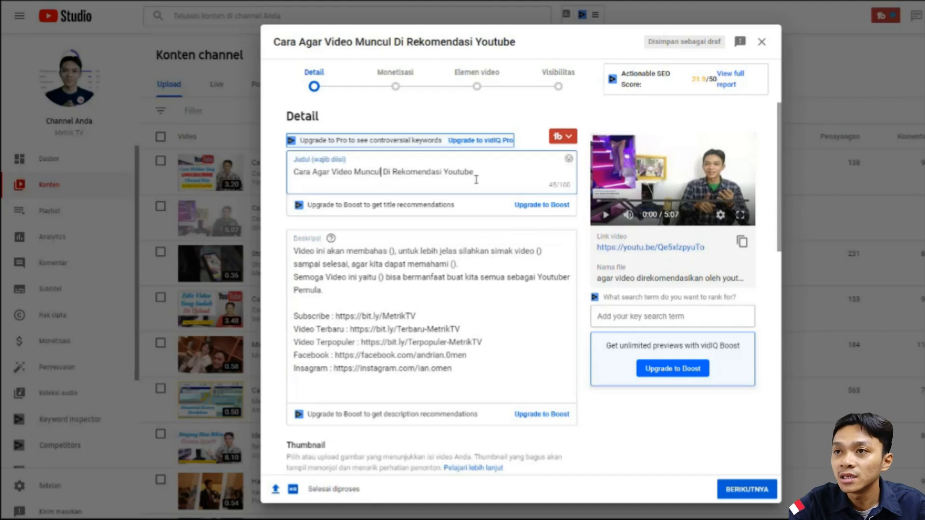
pyautogui.moveTo(474, 175); pyautogui.dragTo(289, 172)
pyautogui.hotkey('ctrl', 'c')
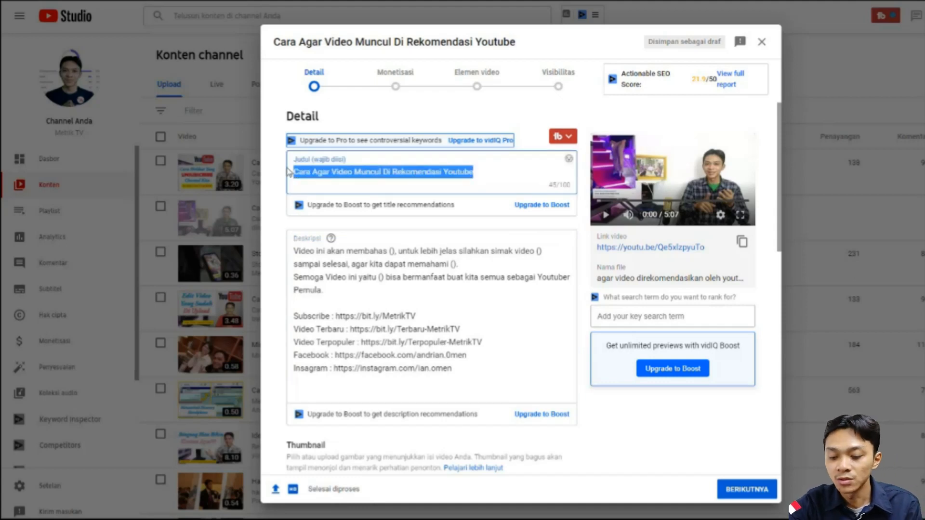
pyautogui.click(296, 249)
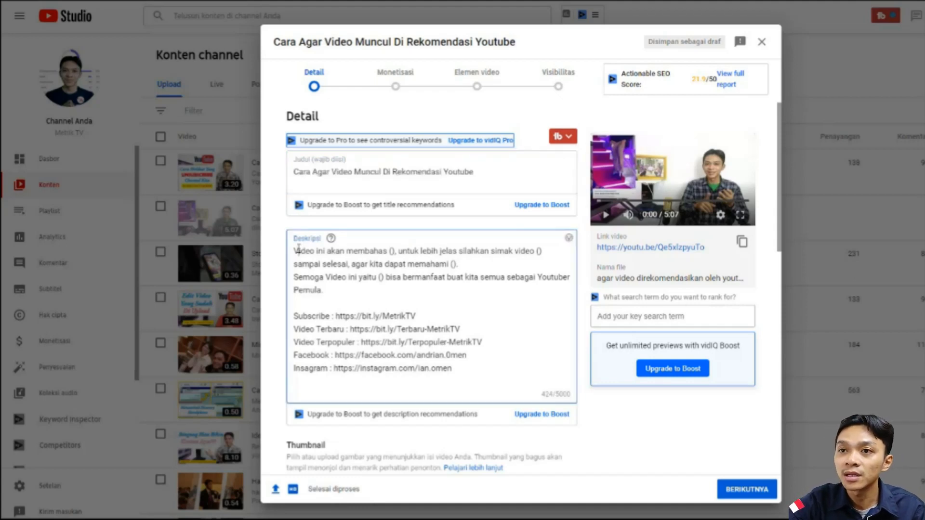
pyautogui.press('Return')
pyautogui.press('Return')
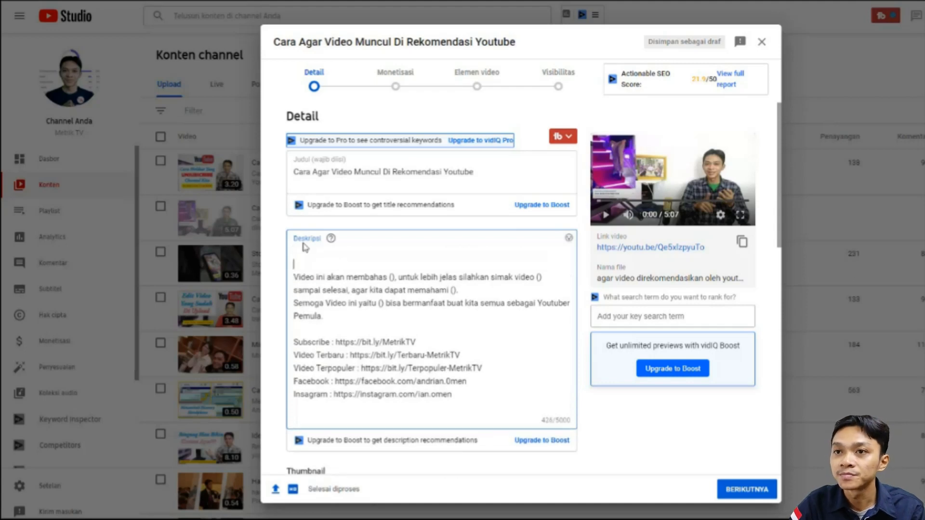
pyautogui.hotkey('ctrl', 'v')
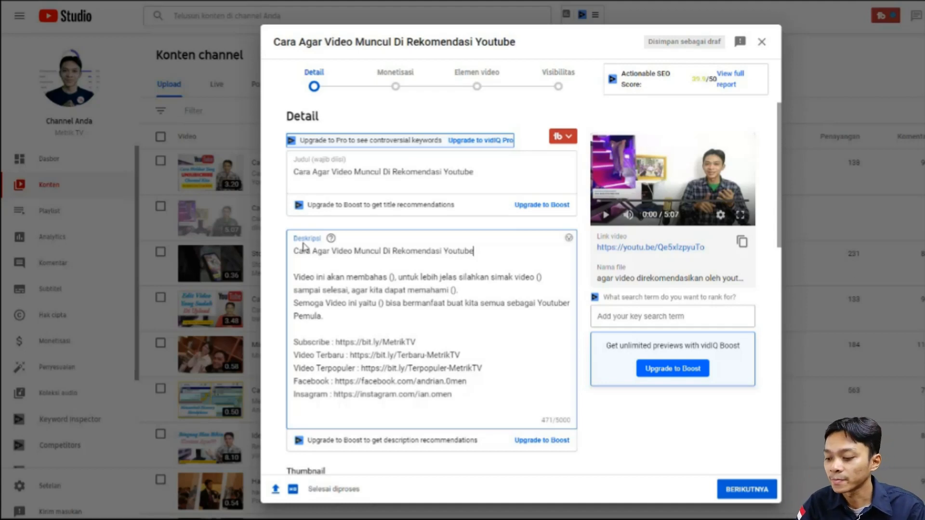
# - Add the phrase "cara agar video direkomendasikan oleh youtube" copied from the YouTube search as the description's second line
pyautogui.press('Return')
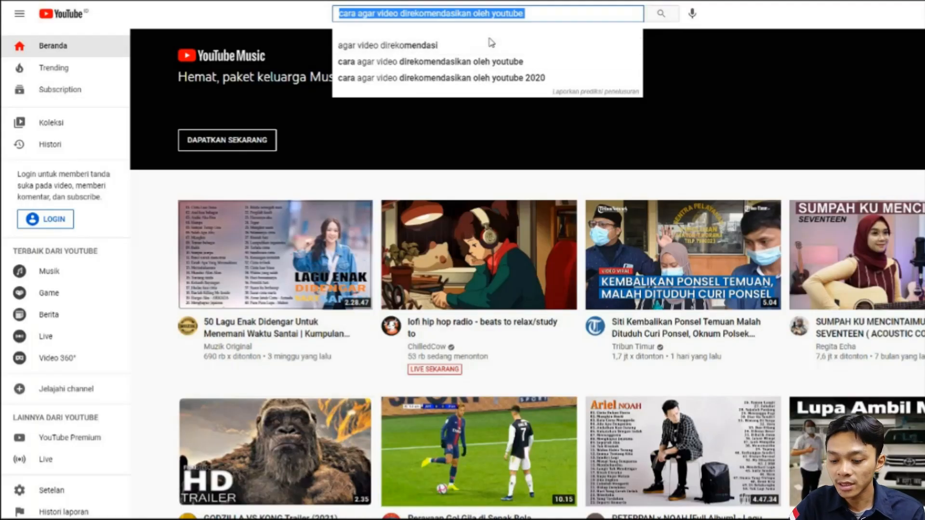
pyautogui.hotkey('ctrl', 'c')
pyautogui.hotkey('alt', 'Tab')
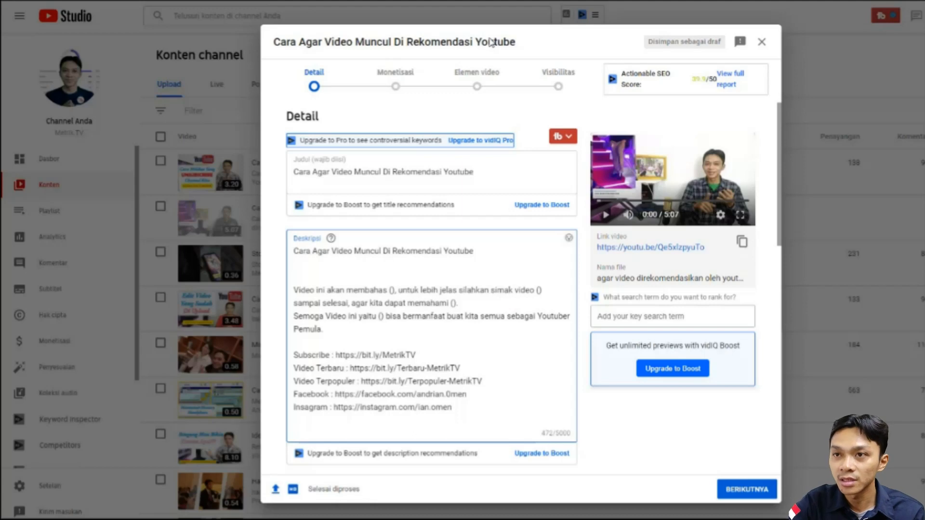
pyautogui.hotkey('ctrl', 'v')
pyautogui.press('Left')
pyautogui.press('Left')
pyautogui.press('Left')
pyautogui.press('Left')
pyautogui.press('Left')
pyautogui.press('Left')
pyautogui.press('Left')
pyautogui.press('Left')
pyautogui.press('Left')
pyautogui.press('Left')
pyautogui.press('Left')
pyautogui.press('Left')
pyautogui.press('Left')
pyautogui.press('Left')
pyautogui.press('Left')
pyautogui.press('Left')
pyautogui.press('Left')
pyautogui.press('Left')
pyautogui.press('Left')
pyautogui.press('Left')
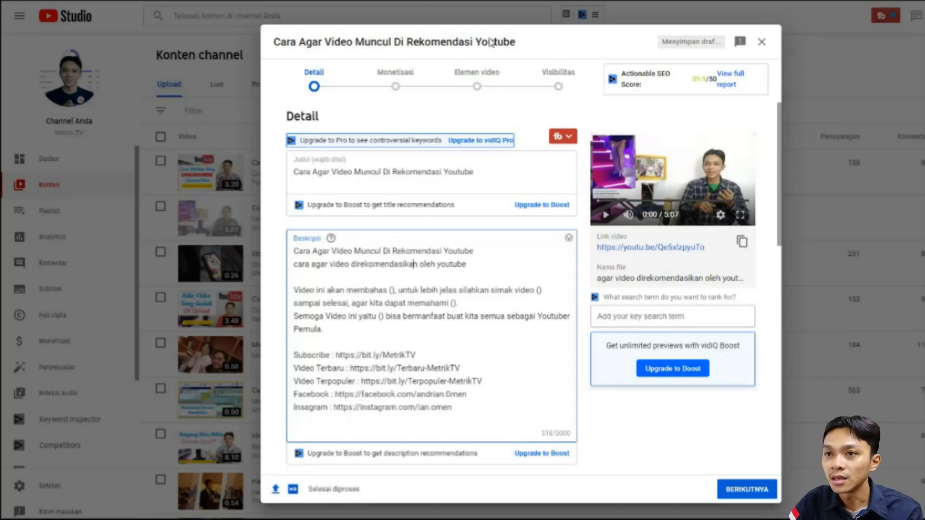
pyautogui.press('Right')
pyautogui.press('End')
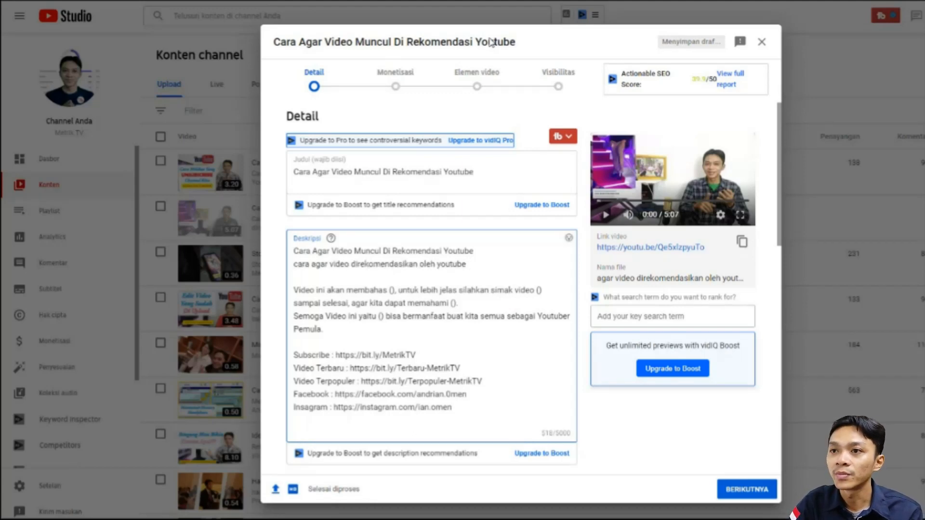
# - Start a separate paragraph below the keyword phrase in the description with "Semua para Youtuber Pemula pasti ingin videonya itu"
pyautogui.press('Return')
pyautogui.press('Return')
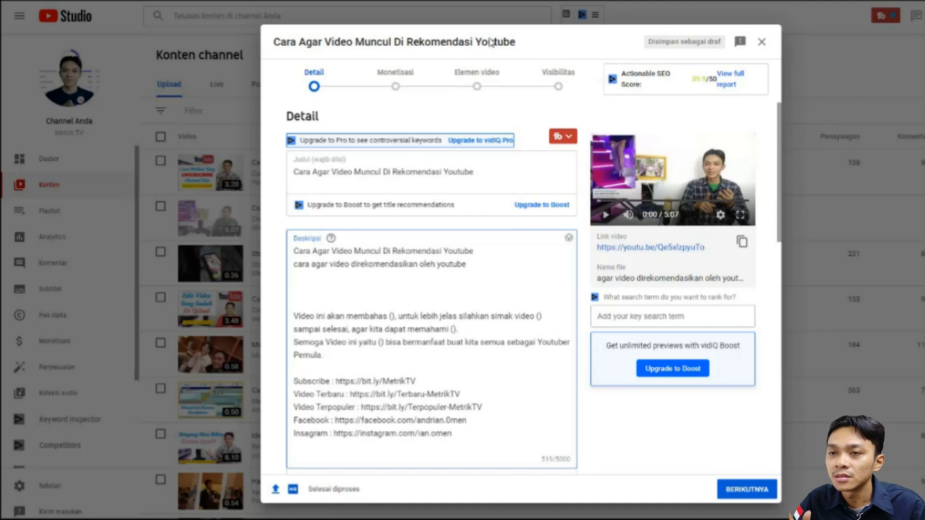
pyautogui.write('Semua pada')
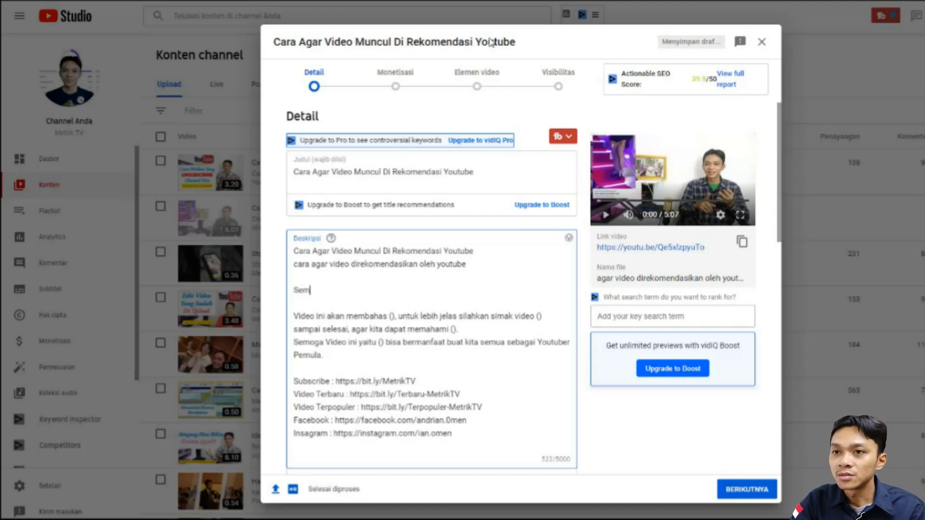
pyautogui.press('BackSpace')
pyautogui.press('BackSpace')
pyautogui.write('ra Youtuber Pemula')
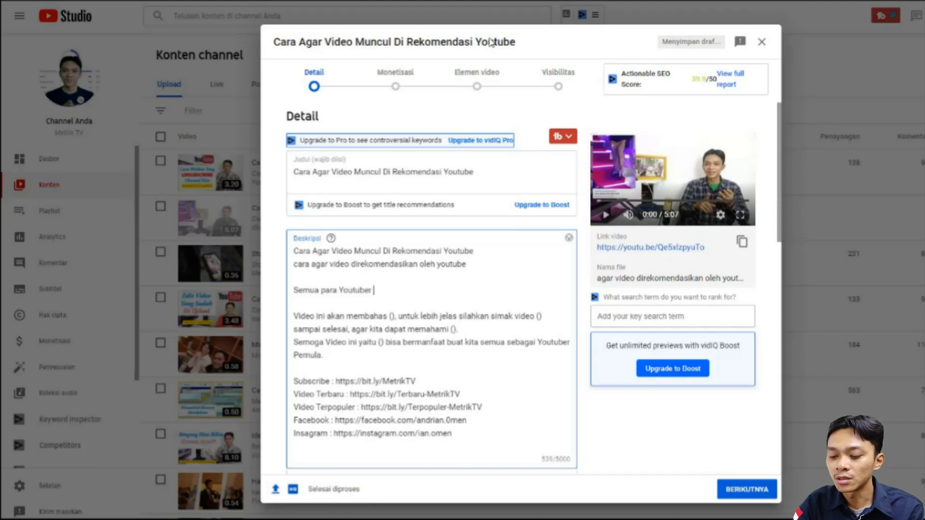
pyautogui.write(' pas')
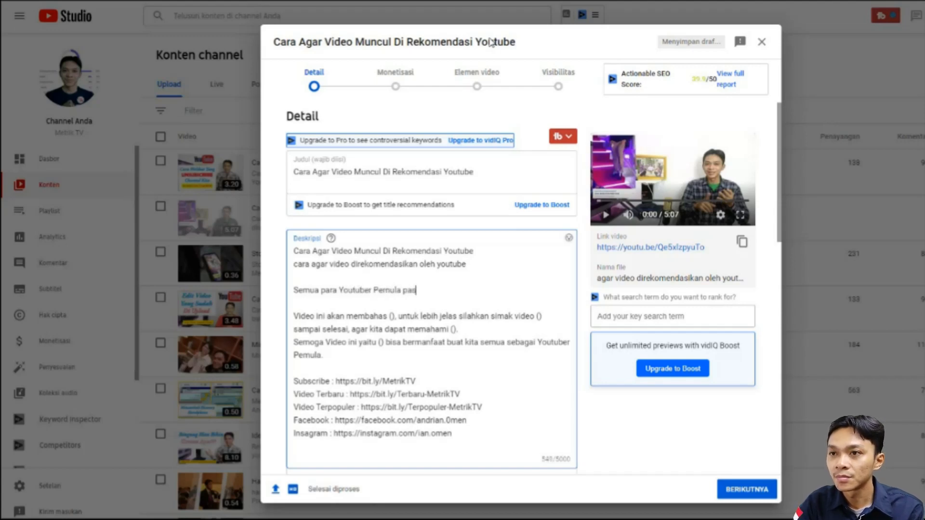
pyautogui.write('ti ingin vi')
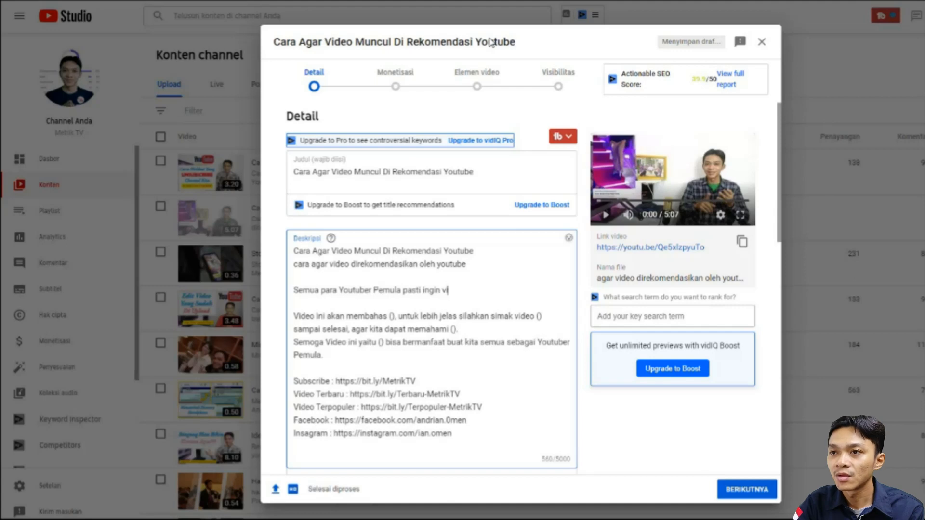
pyautogui.write('deonya (tu ')
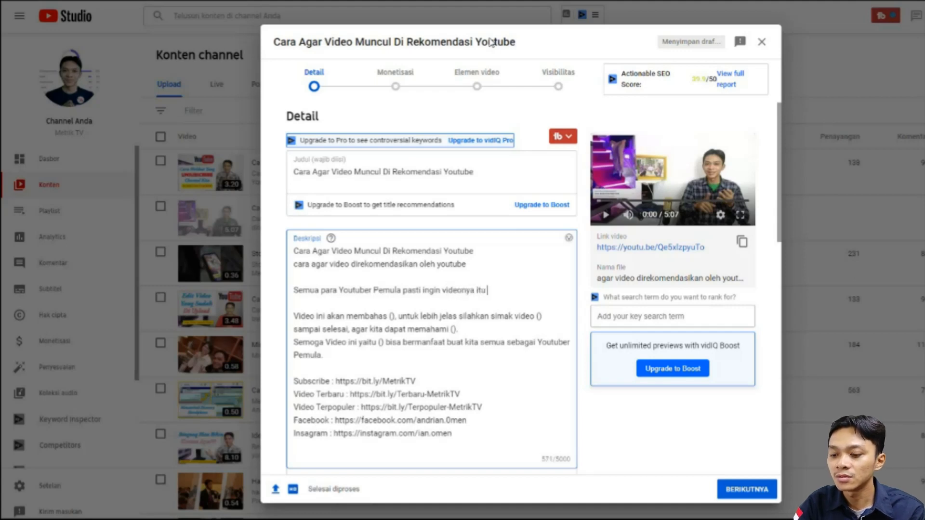
pyautogui.write('mund')
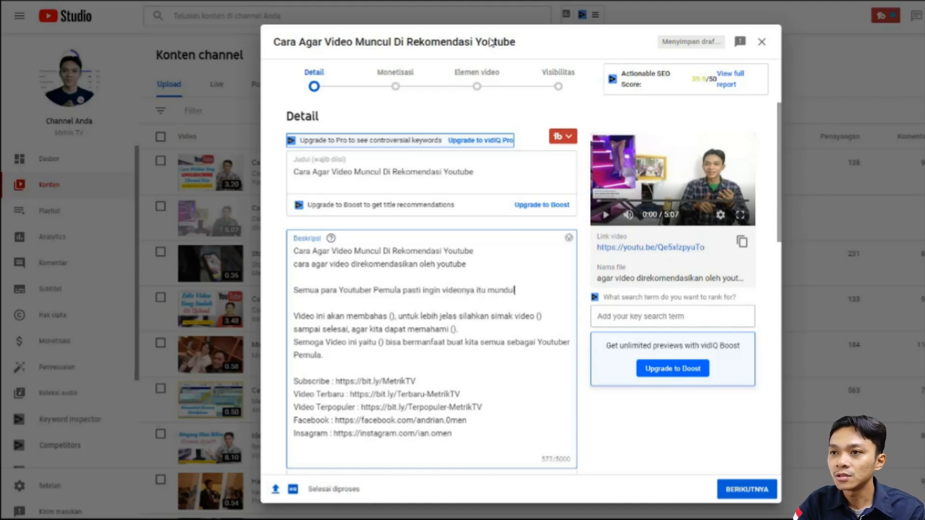
# - Complete the new paragraph's first sentence with "muncul di rekomendasi Youtube."
pyautogui.press('BackSpace')
pyautogui.write('cul d')
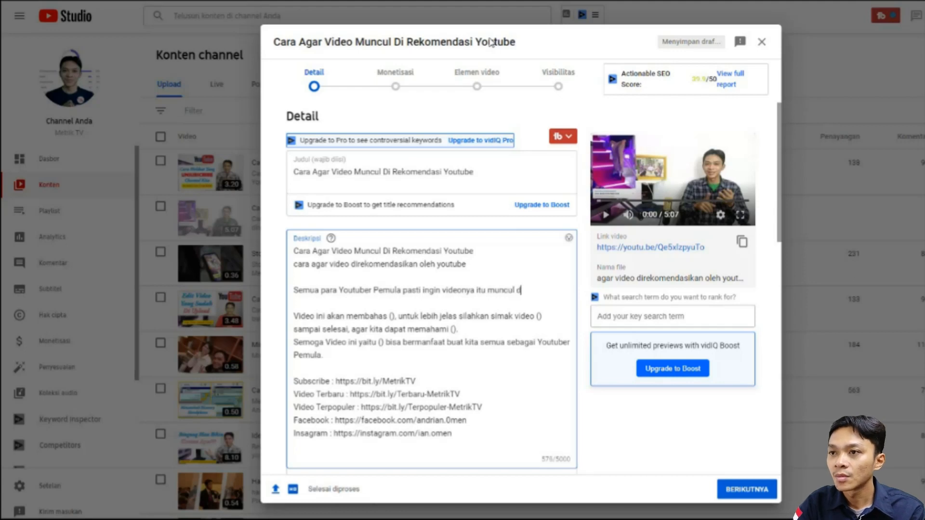
pyautogui.write('i re')
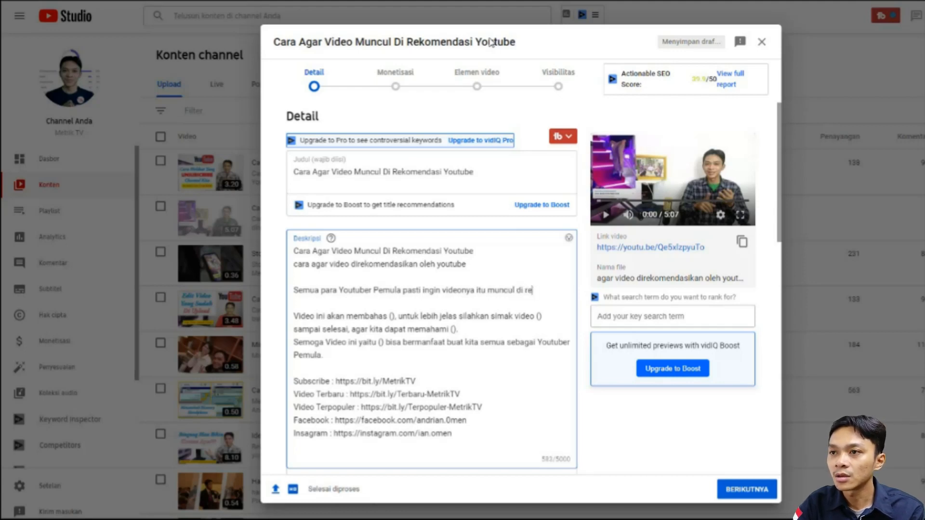
pyautogui.write('komens')
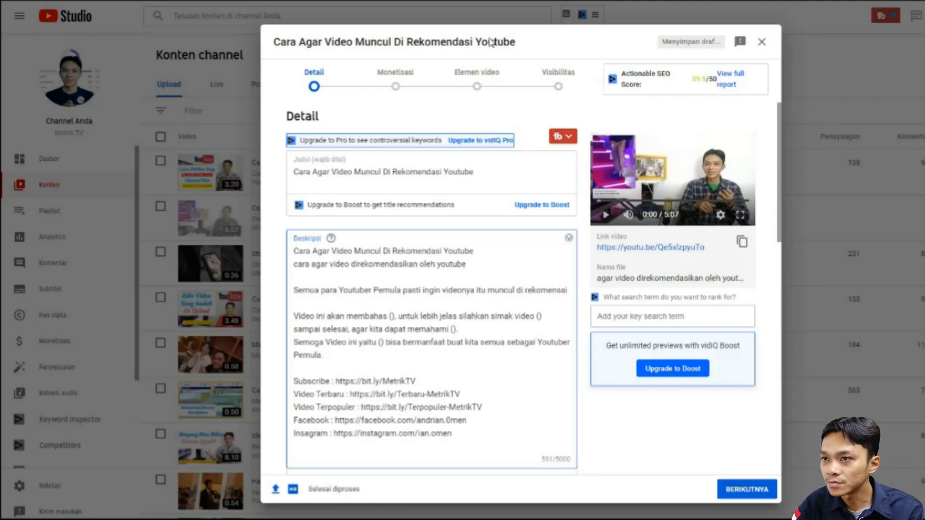
pyautogui.press('BackSpace')
pyautogui.write('dasi ')
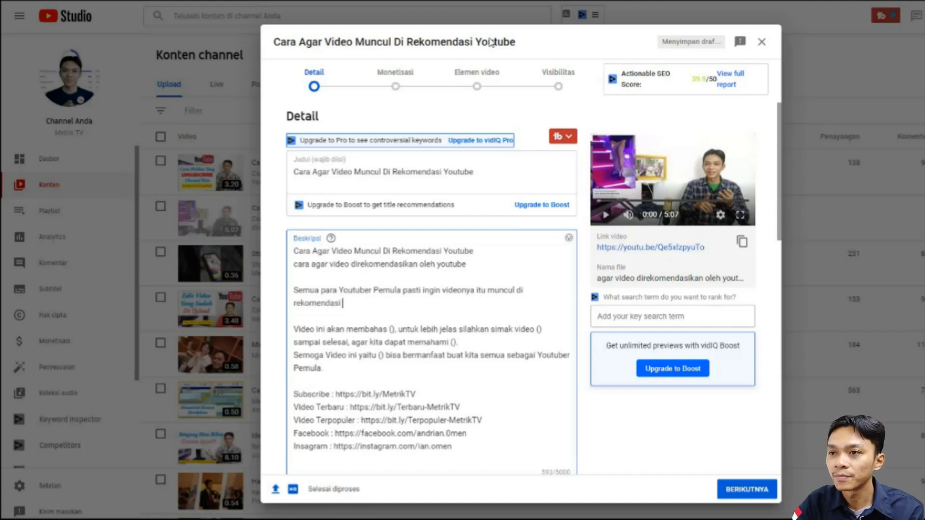
pyautogui.write('Youtube..')
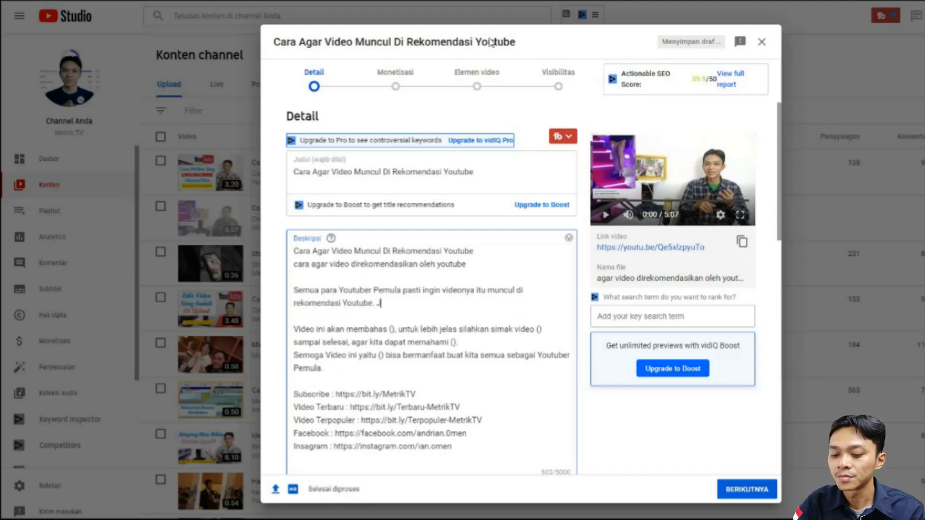
pyautogui.write('Karen')
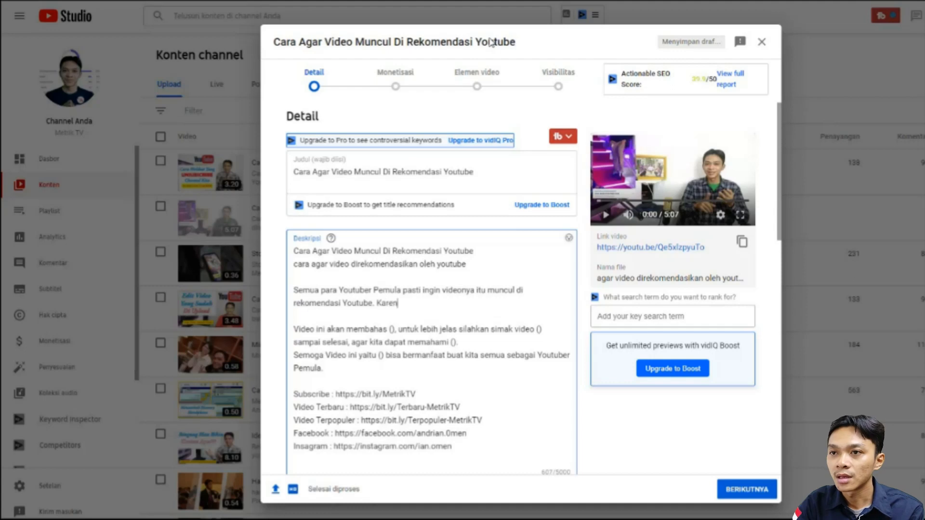
pyautogui.write('a deanga')
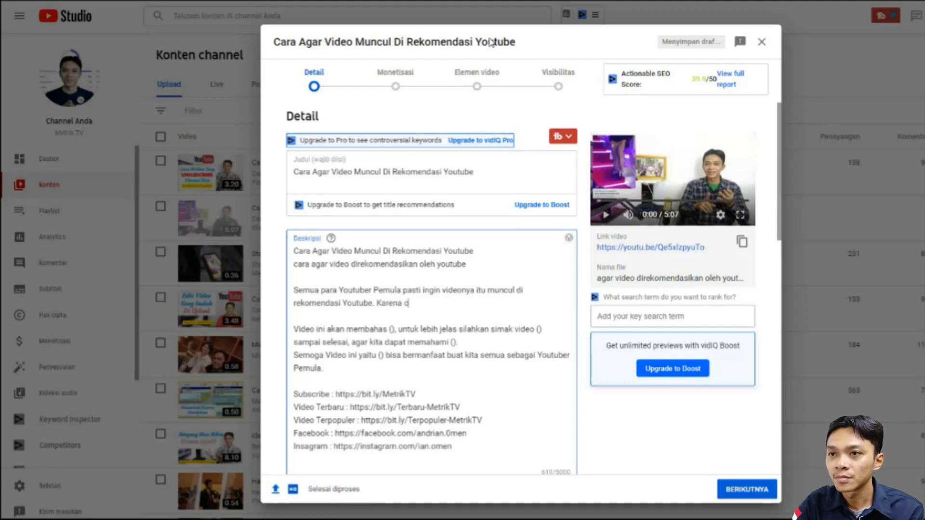
# - Begin the paragraph's second sentence with "Karena dengan video muncul di rekomendasi youtube"
pyautogui.press('BackSpace')
pyautogui.press('BackSpace')
pyautogui.press('BackSpace')
pyautogui.press('BackSpace')
pyautogui.write('ngan ')
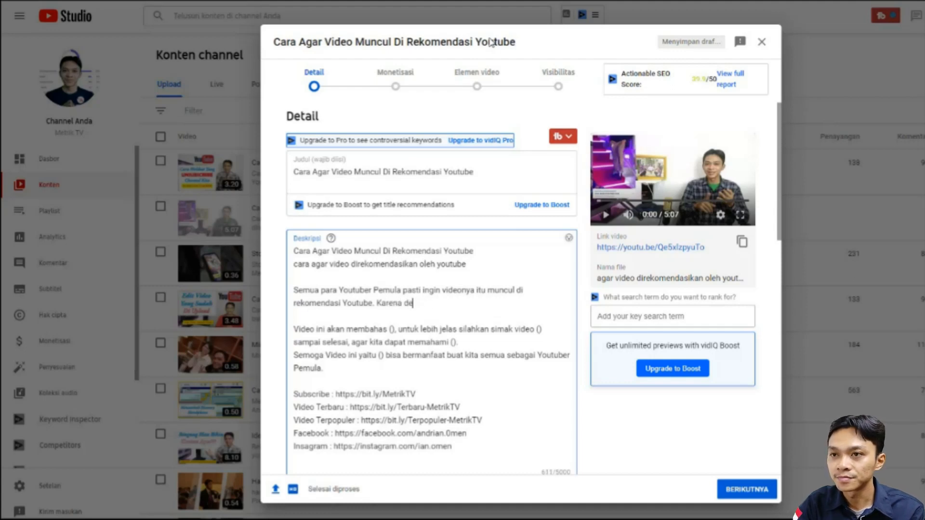
pyautogui.write('vdei')
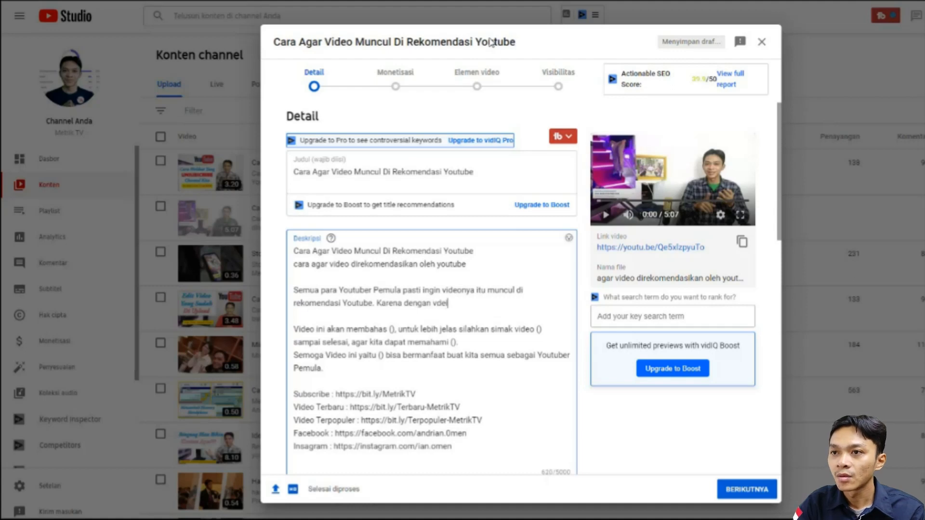
pyautogui.press('BackSpace')
pyautogui.press('BackSpace')
pyautogui.press('BackSpace')
pyautogui.write('id')
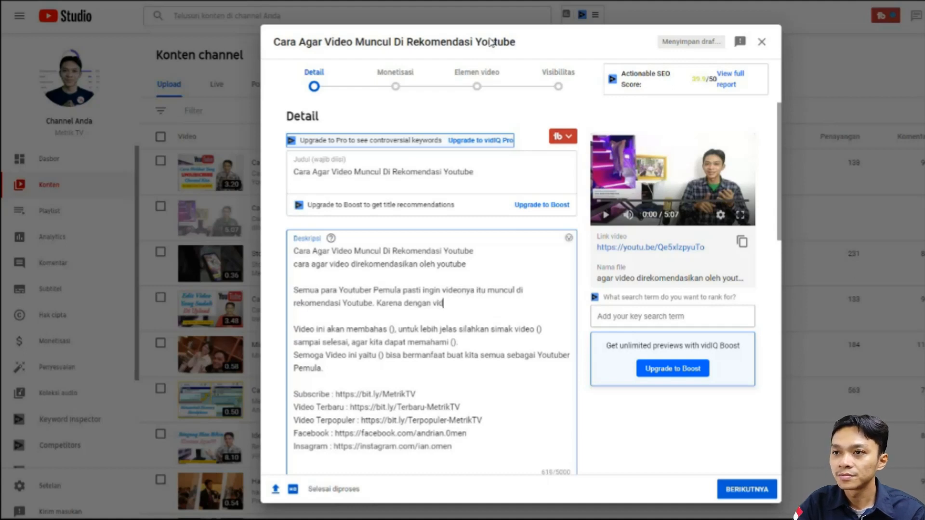
pyautogui.write('eo m')
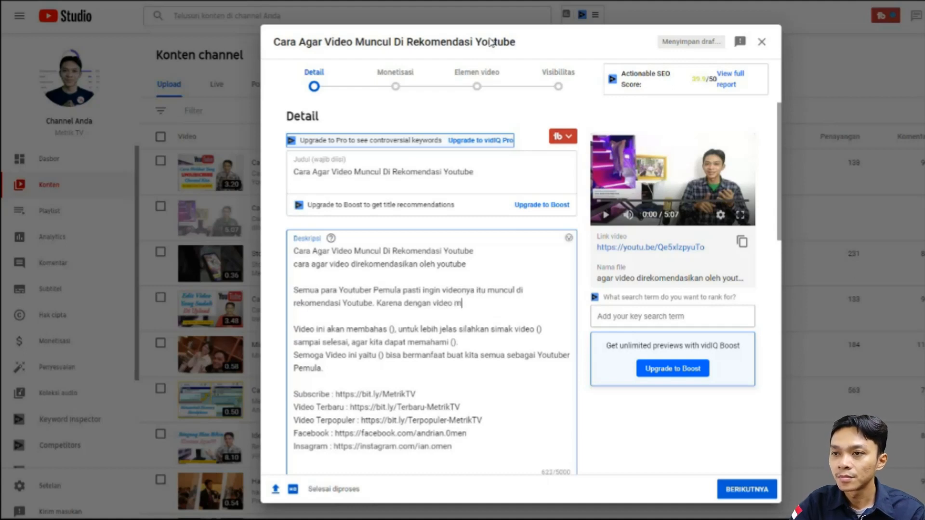
pyautogui.write('uncul di r')
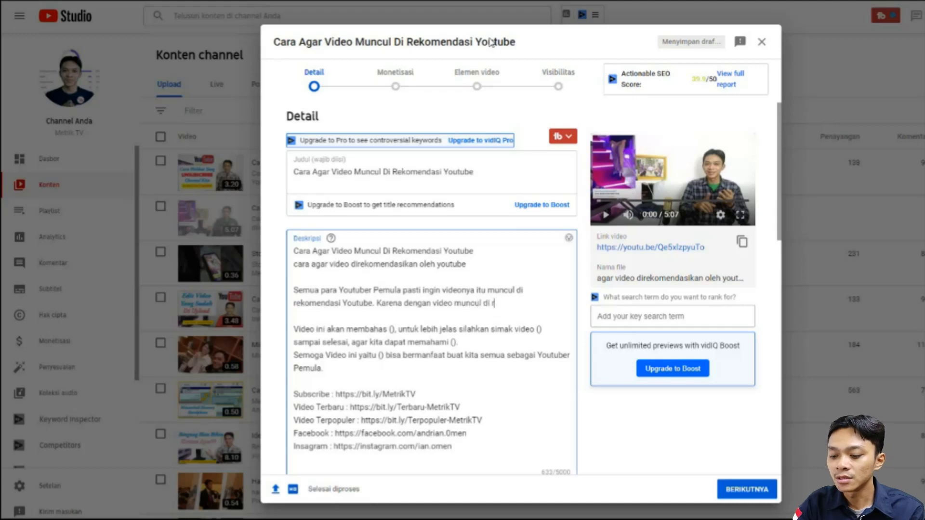
pyautogui.write('ekomendasi')
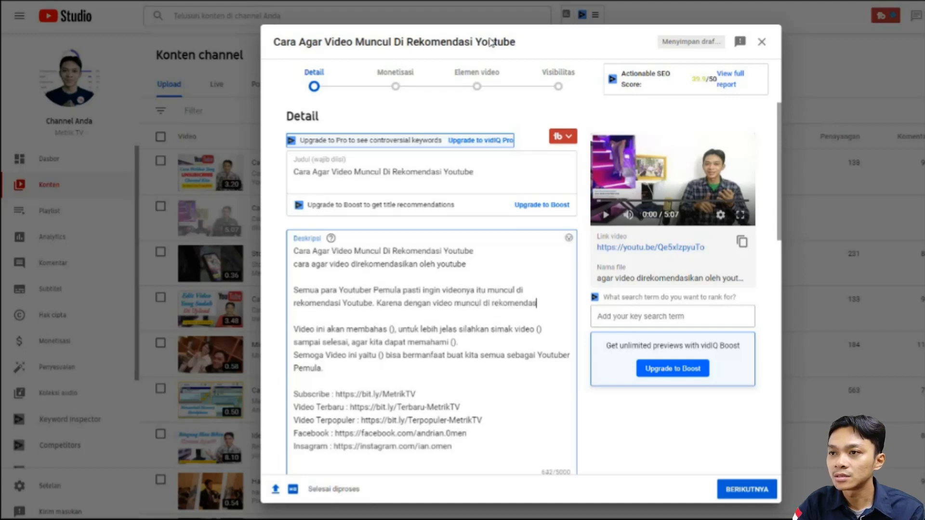
pyautogui.write(' youtube')
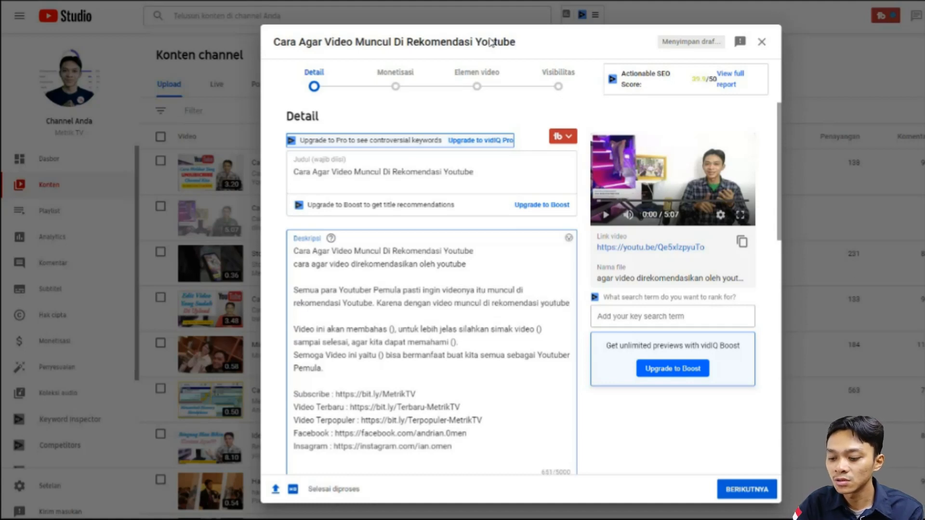
pyautogui.write(' kita')
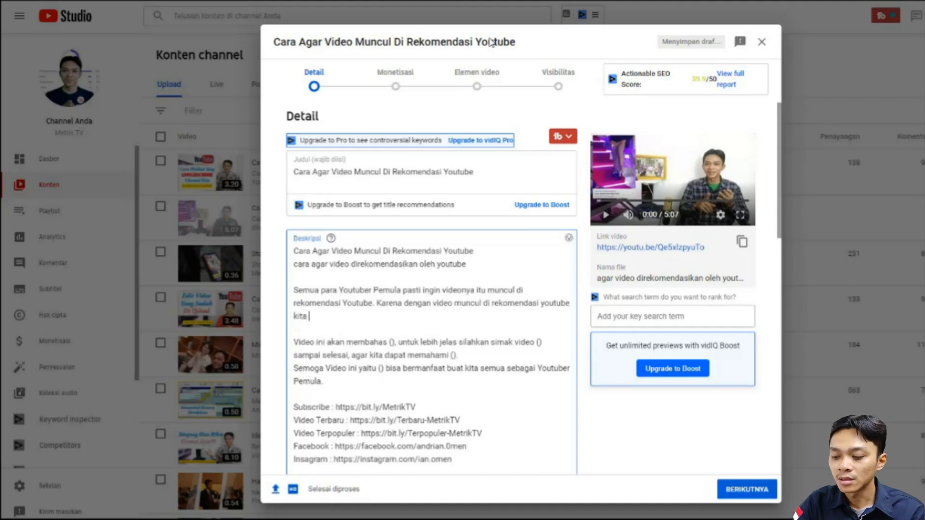
# - Finish the second sentence with "kita tidak sulit untuk promosi channel di media sosial atau yang lainnya."
pyautogui.hotkey('shift', 'Left')
pyautogui.hotkey('shift', 'Left')
pyautogui.hotkey('shift', 'Left')
pyautogui.hotkey('shift', 'Left')
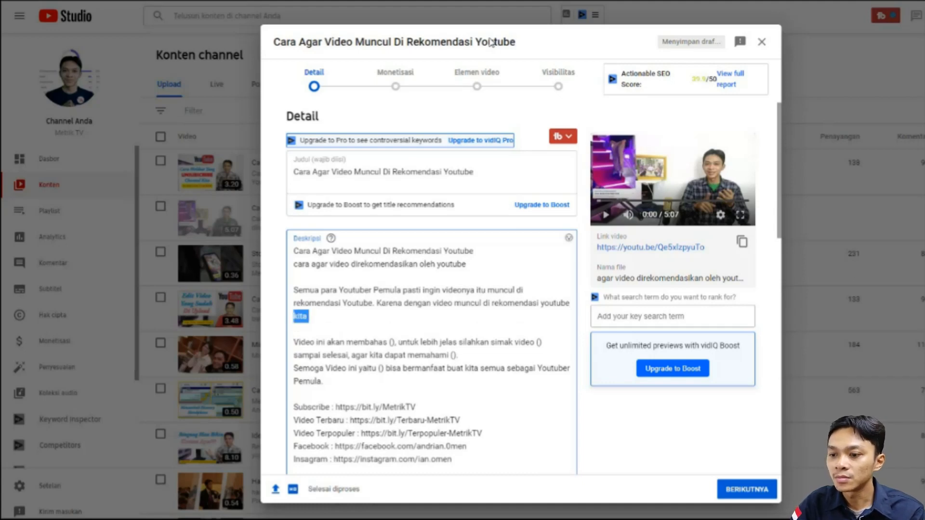
pyautogui.press('Right')
pyautogui.write('tidak sulit untuk me')
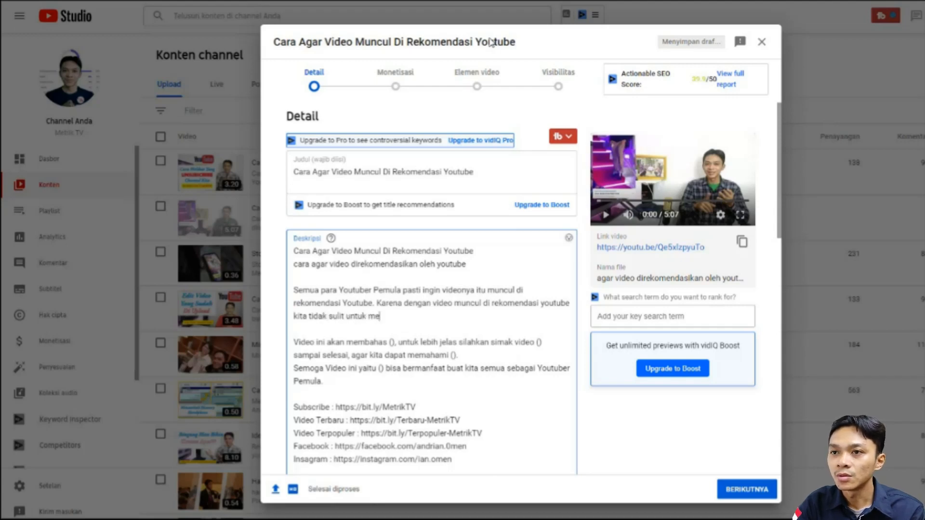
pyautogui.press('BackSpace')
pyautogui.press('BackSpace')
pyautogui.write('promosi channel di media sos')
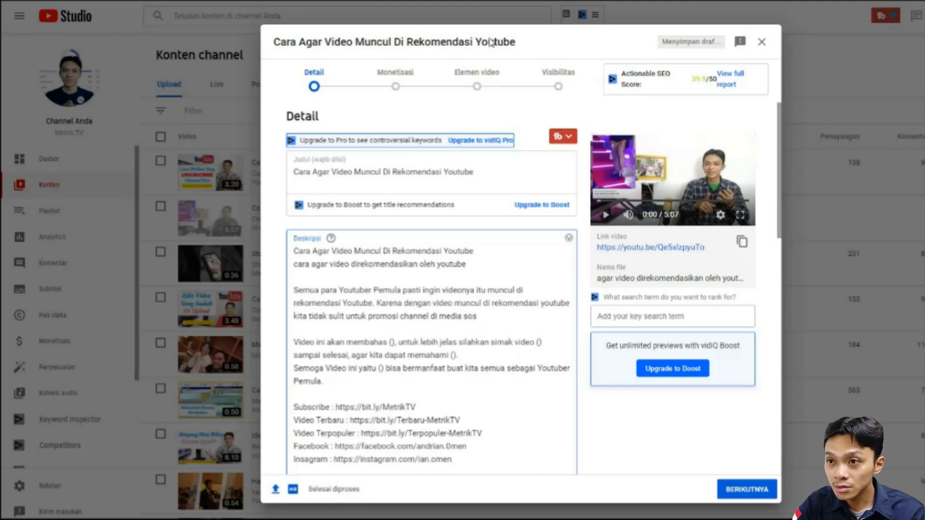
pyautogui.write('ial atau')
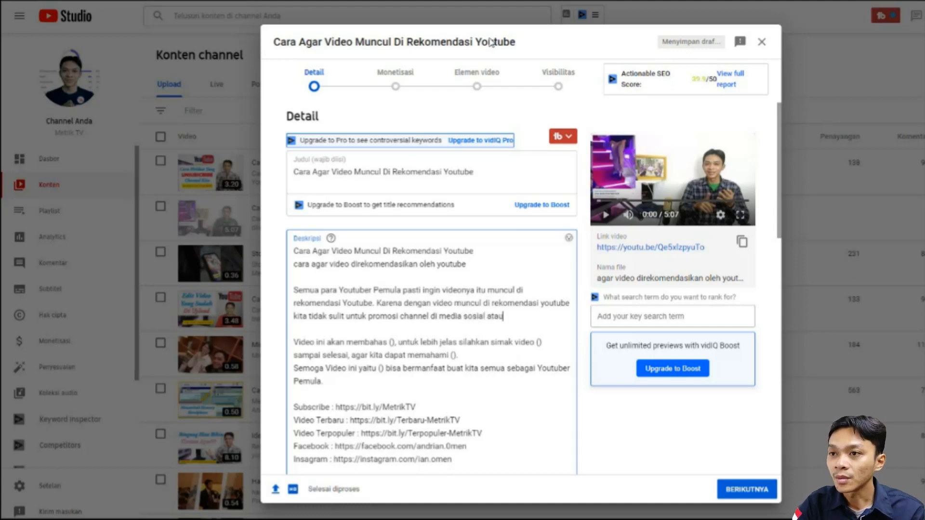
pyautogui.write(' yang lainn')
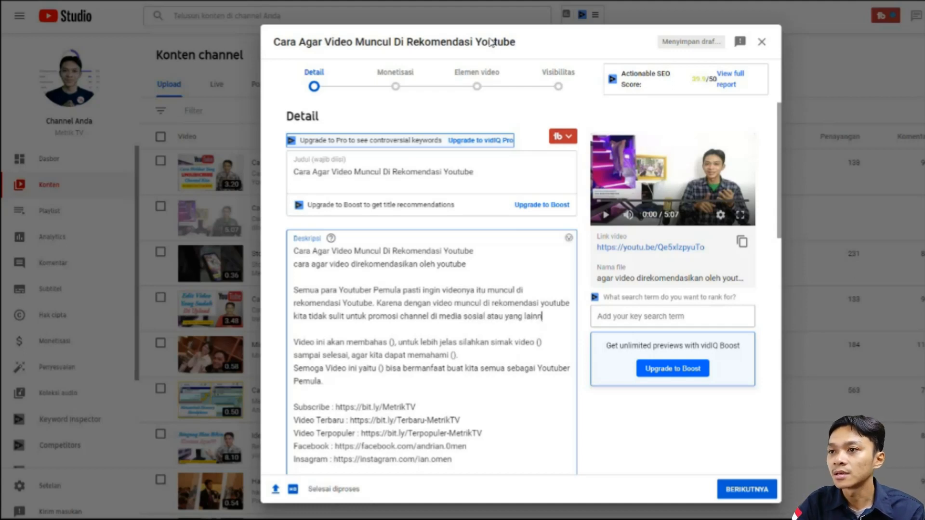
pyautogui.write('ya.')
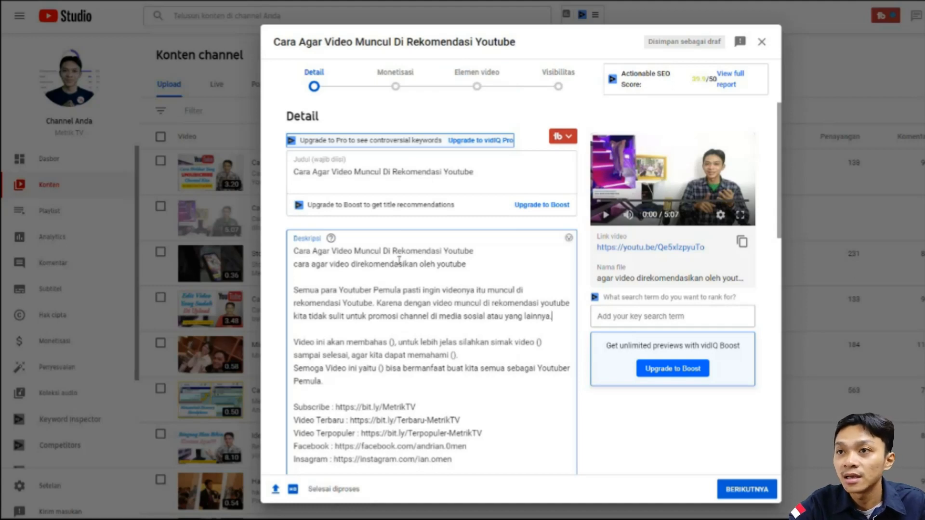
# - Review the title, the new paragraph and the description's template block from "Video ini akan membahas" through the social media links
pyautogui.click(427, 174)
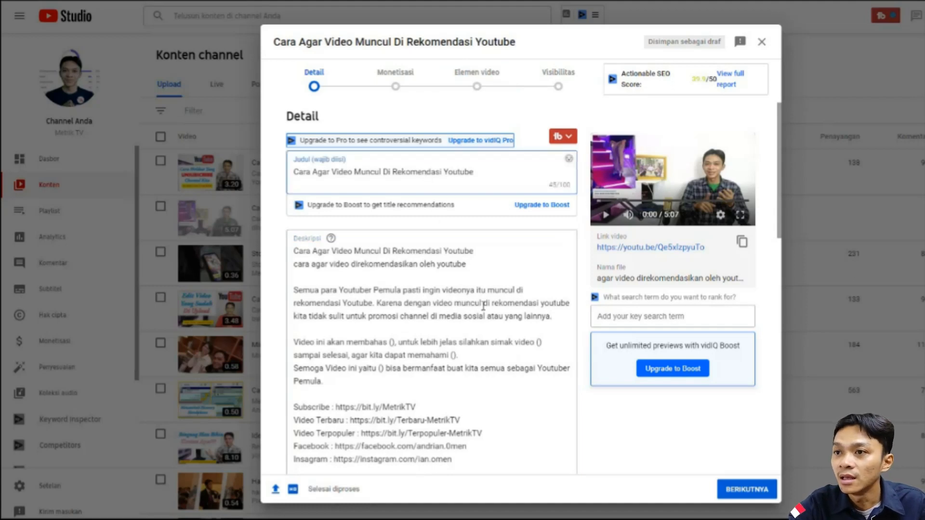
pyautogui.moveTo(492, 304); pyautogui.dragTo(524, 305)
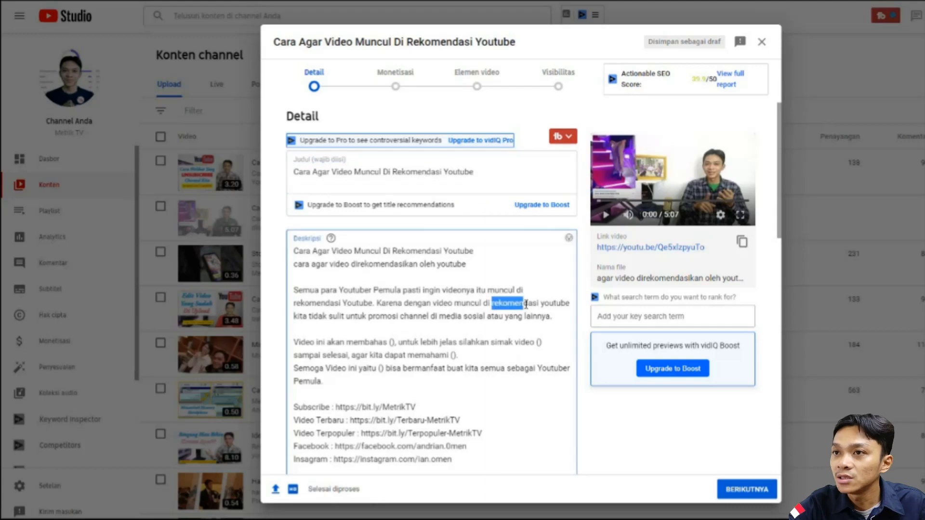
pyautogui.click(412, 317)
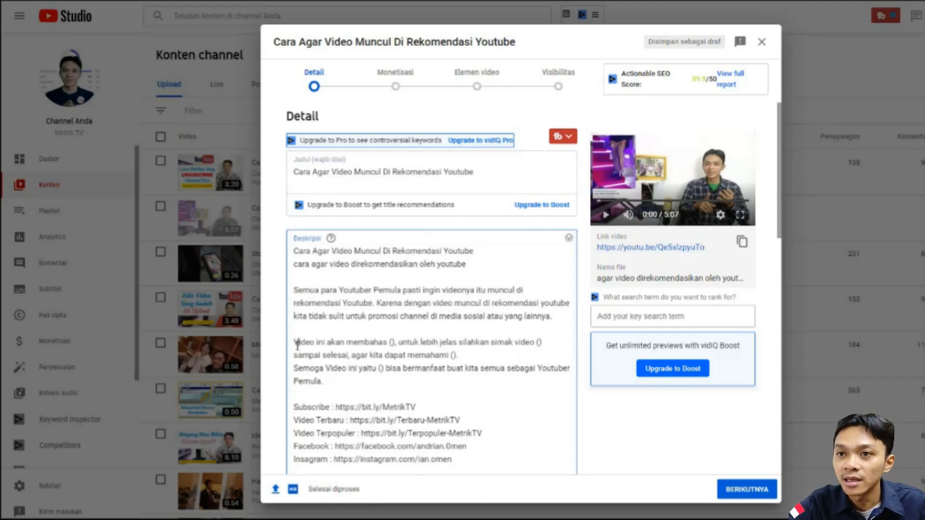
pyautogui.moveTo(296, 345); pyautogui.dragTo(458, 458)
pyautogui.click(333, 355)
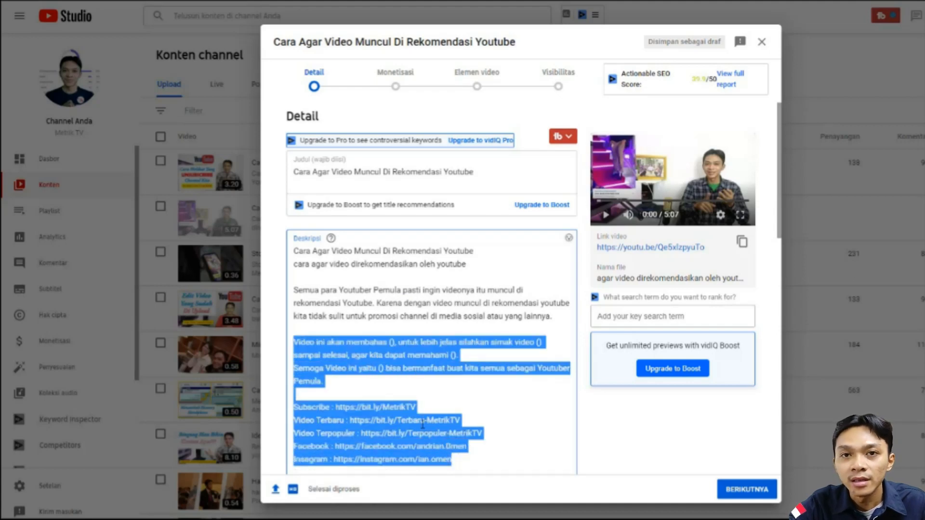
pyautogui.click(361, 368)
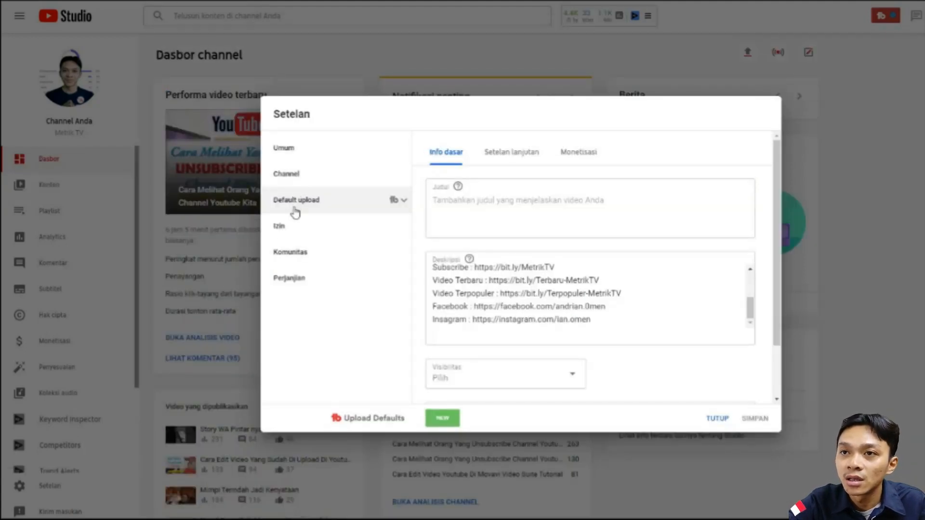
# - Examine the title field, description template and visibility options in the default upload settings
pyautogui.click(510, 299)
pyautogui.scroll(3, 507, 301)
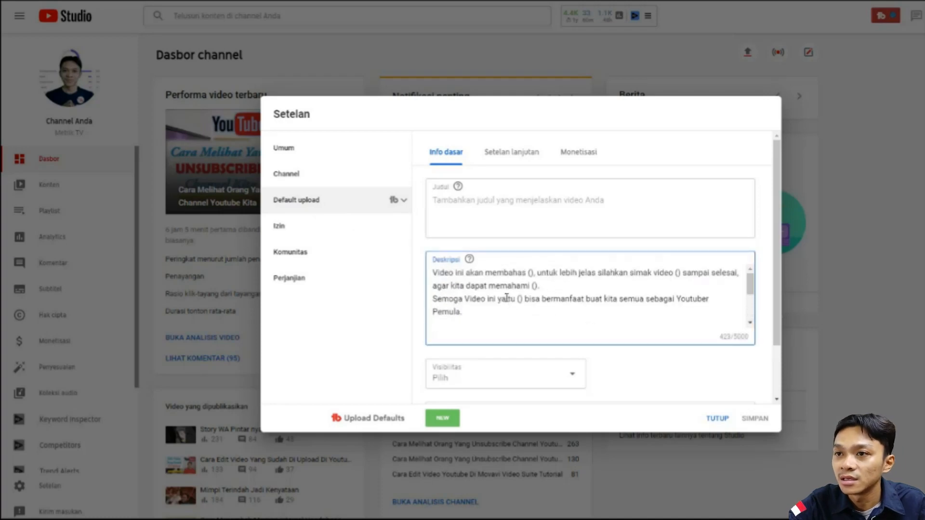
pyautogui.click(452, 205)
pyautogui.click(481, 284)
pyautogui.scroll(-5, 501, 318)
pyautogui.click(496, 381)
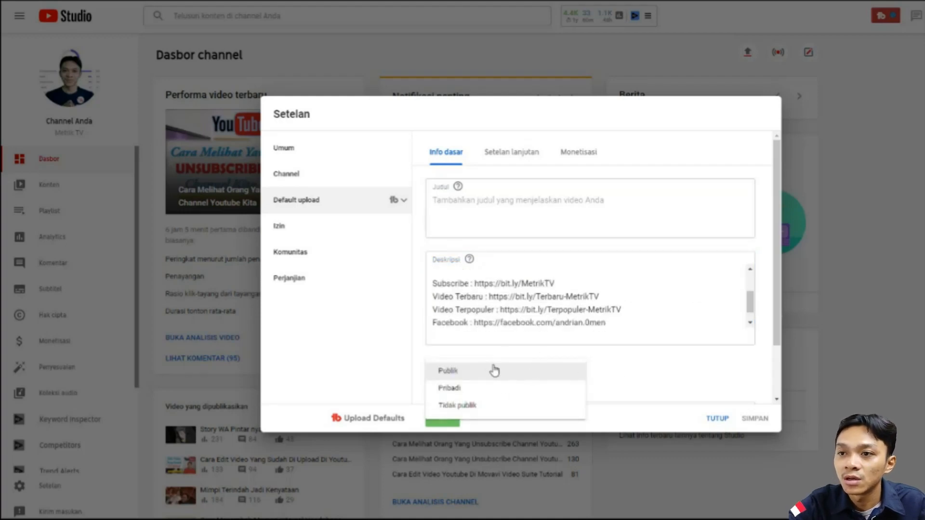
pyautogui.click(617, 372)
pyautogui.scroll(-1, 564, 351)
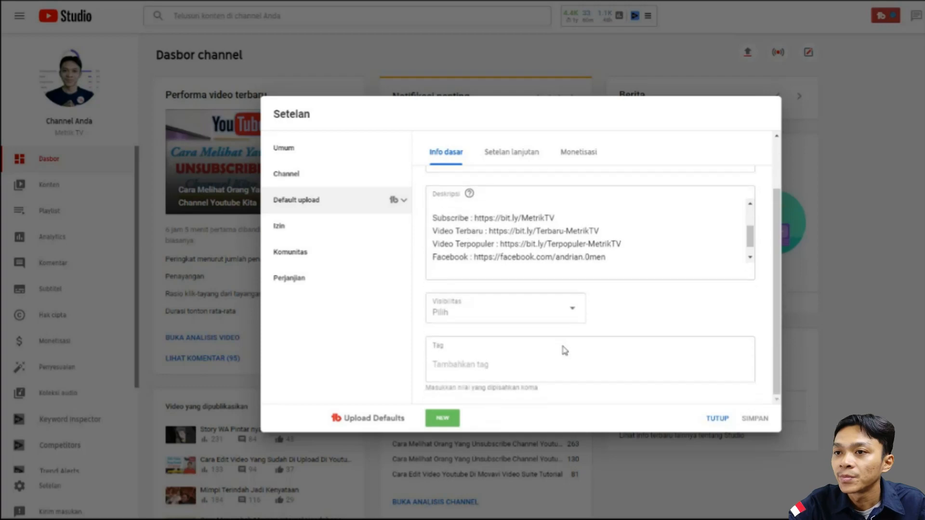
# - Check the default tag field, then look over the default description template and the draft video's description
pyautogui.click(462, 364)
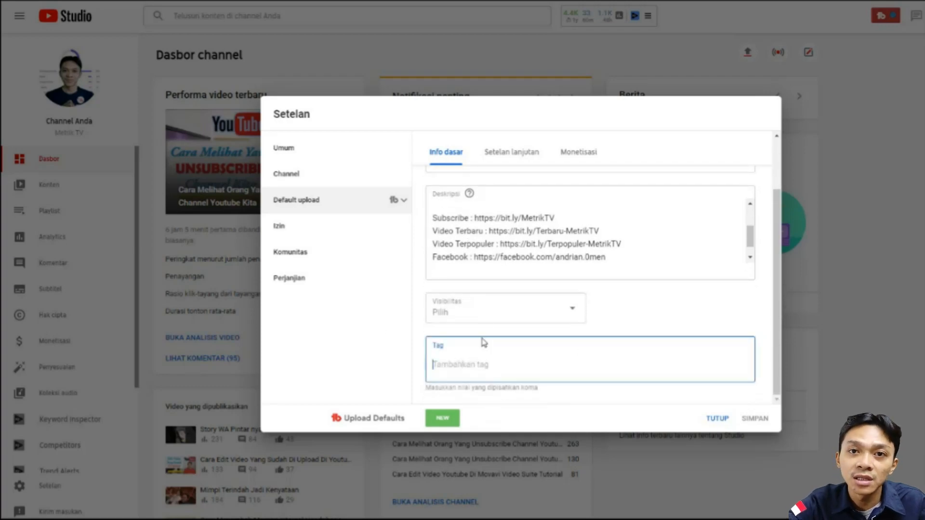
pyautogui.click(617, 310)
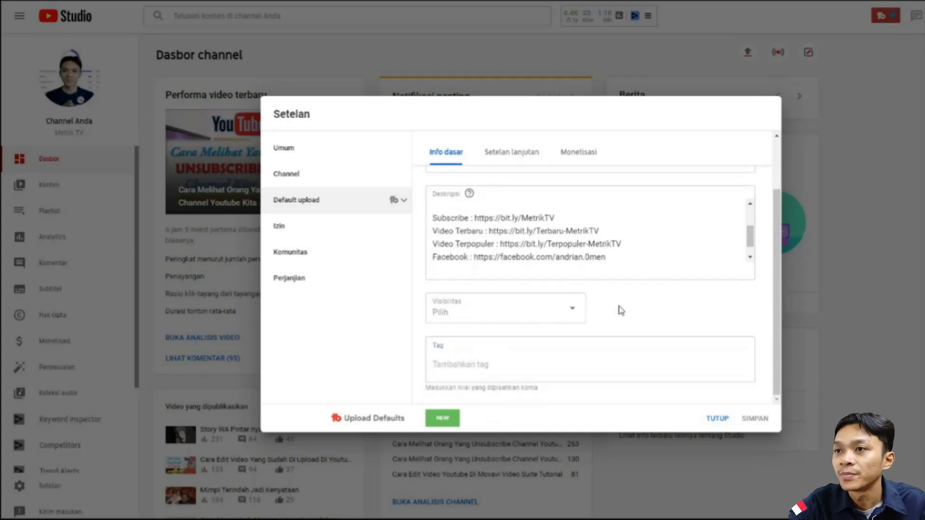
pyautogui.scroll(1, 617, 309)
pyautogui.click(497, 299)
pyautogui.scroll(2, 518, 292)
pyautogui.scroll(-3, 519, 292)
pyautogui.scroll(2, 519, 292)
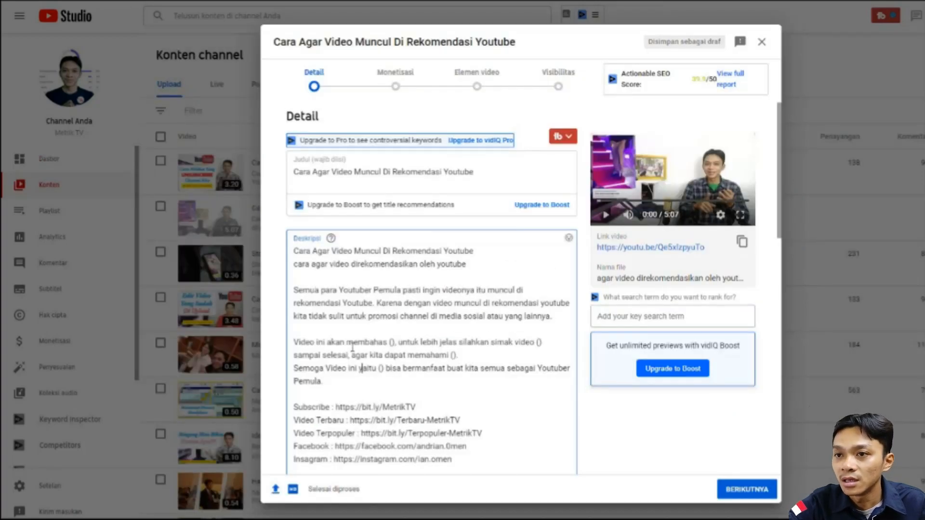
# - Remove the empty parentheses after "Video ini akan membahas" in the draft video's description
pyautogui.moveTo(358, 330); pyautogui.dragTo(358, 342)
pyautogui.click(373, 346)
pyautogui.click(397, 344)
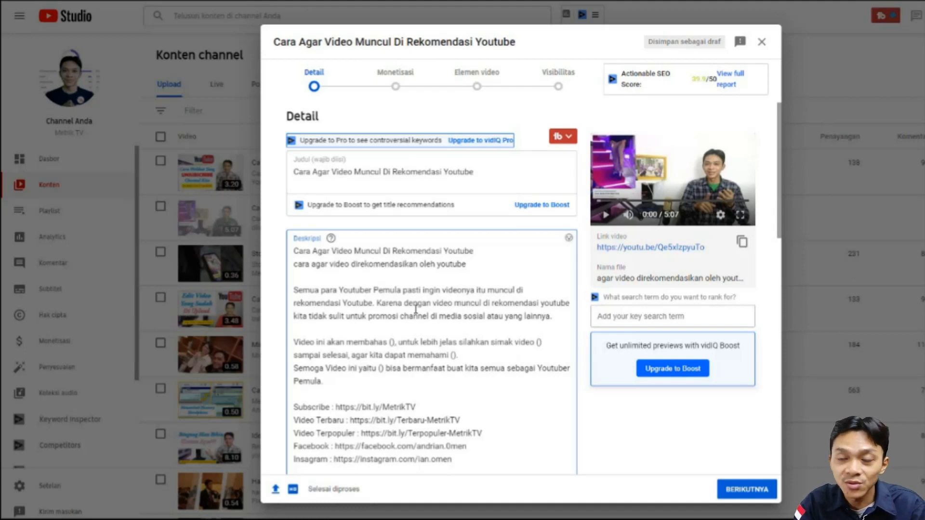
pyautogui.press('Left')
pyautogui.press('Left')
pyautogui.press('Left')
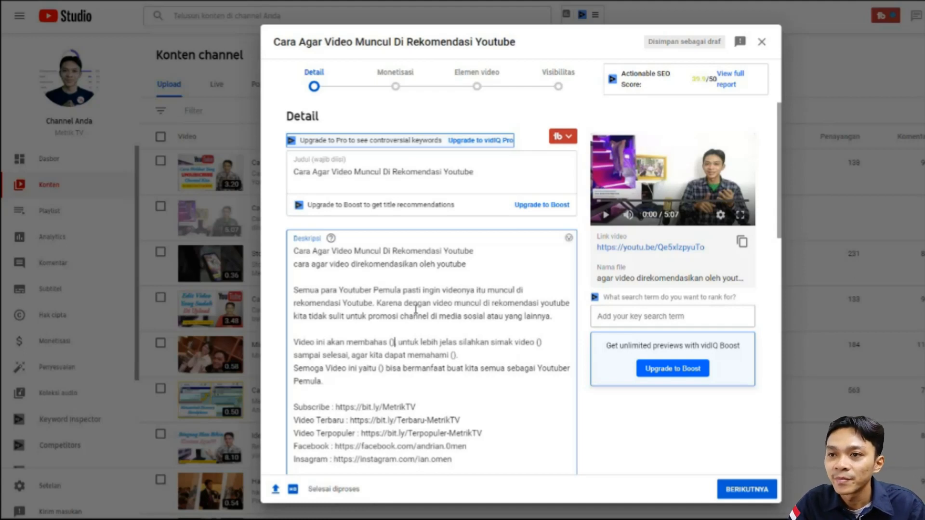
pyautogui.press('Up')
pyautogui.press('Up')
pyautogui.press('Down')
pyautogui.press('Up')
pyautogui.press('Down')
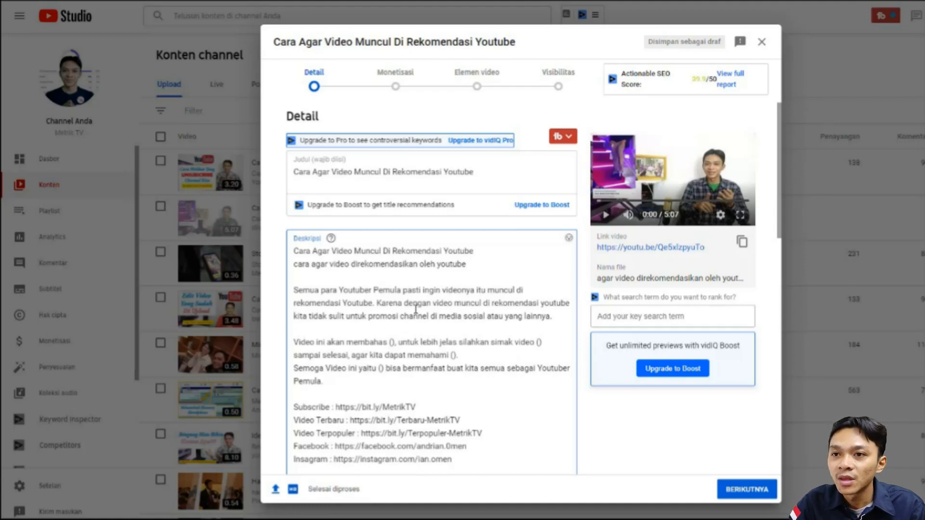
pyautogui.press('Right')
pyautogui.hotkey('shift', 'Right')
pyautogui.hotkey('shift', 'Right')
pyautogui.press('BackSpace')
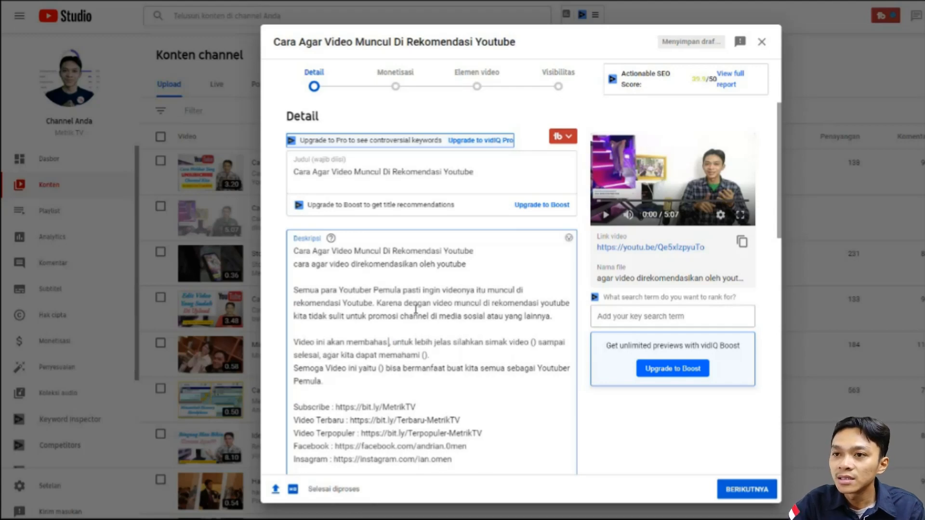
# - Copy the video title "Cara Agar Video Muncul Di Rekomendasi Youtube" and insert it after "Video ini akan membahas"
pyautogui.moveTo(472, 173); pyautogui.dragTo(289, 175)
pyautogui.hotkey('ctrl', 'c')
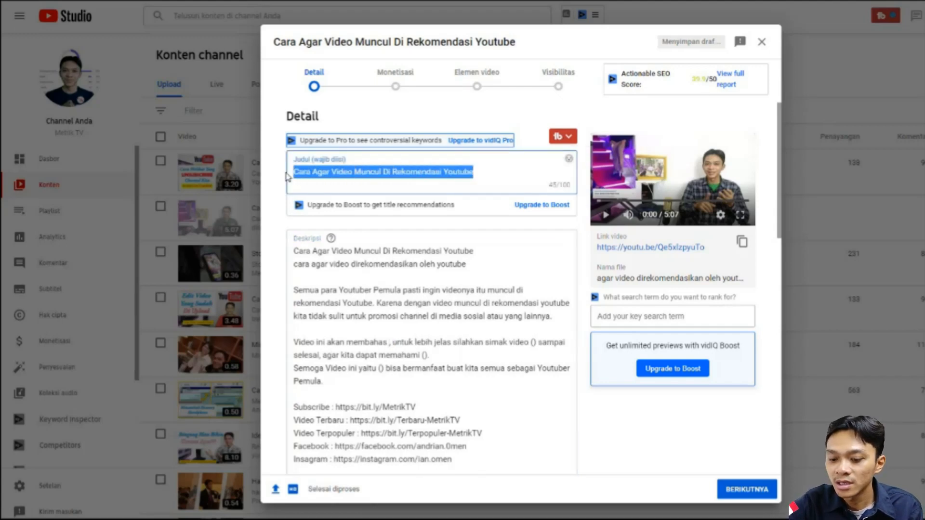
pyautogui.click(389, 342)
pyautogui.hotkey('ctrl', 'v')
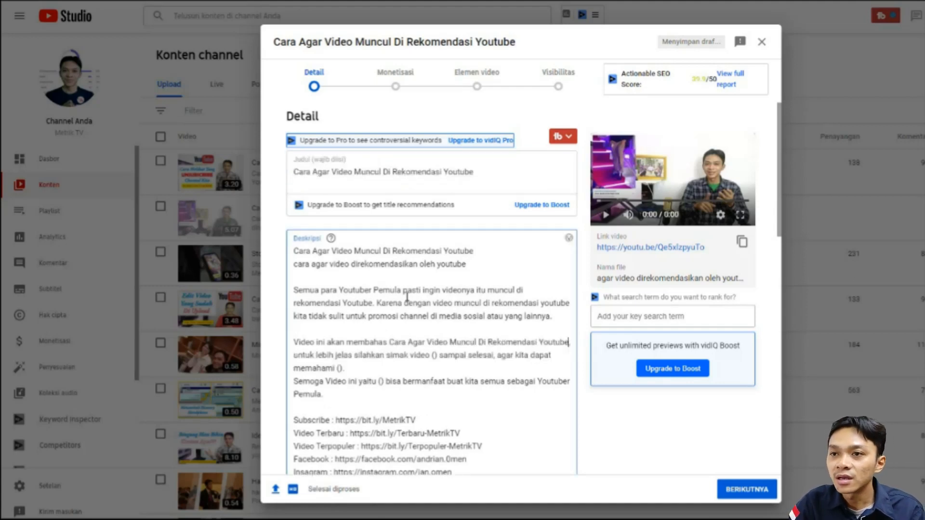
# - Add "nya" after "untuk lebih jelas" in the description's template paragraph
pyautogui.press('Left')
pyautogui.press('Left')
pyautogui.press('Left')
pyautogui.press('Left')
pyautogui.press('Left')
pyautogui.press('Left')
pyautogui.press('Left')
pyautogui.press('Left')
pyautogui.press('Left')
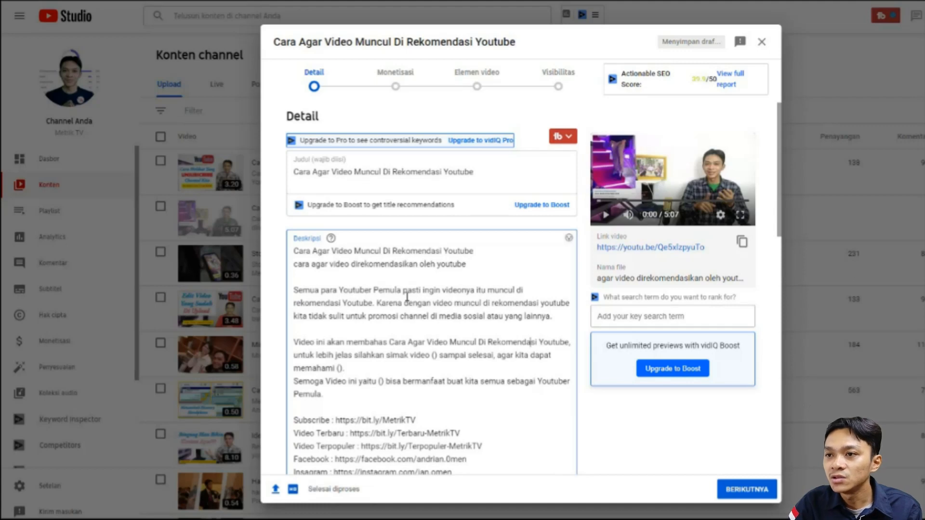
pyautogui.press('Right')
pyautogui.press('Right')
pyautogui.press('Right')
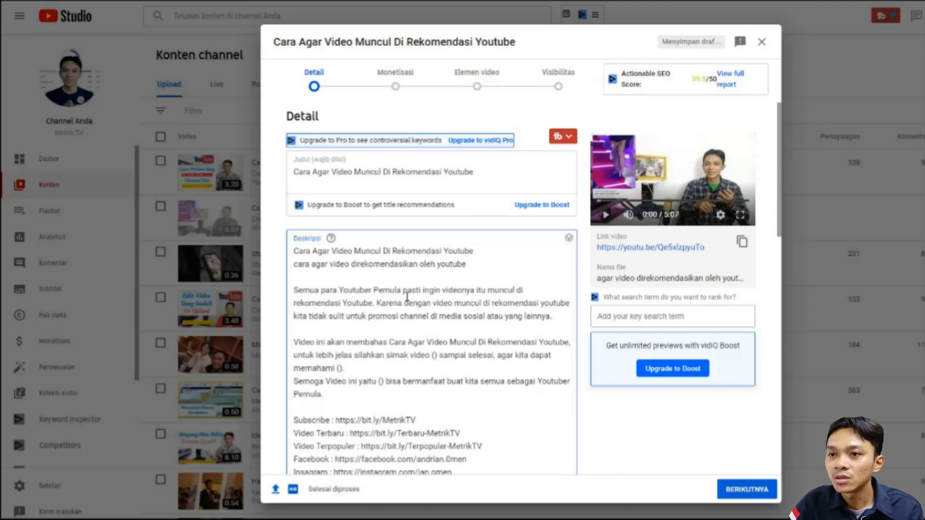
pyautogui.hotkey('ctrl', 'Right')
pyautogui.hotkey('ctrl', 'Right')
pyautogui.hotkey('ctrl', 'Right')
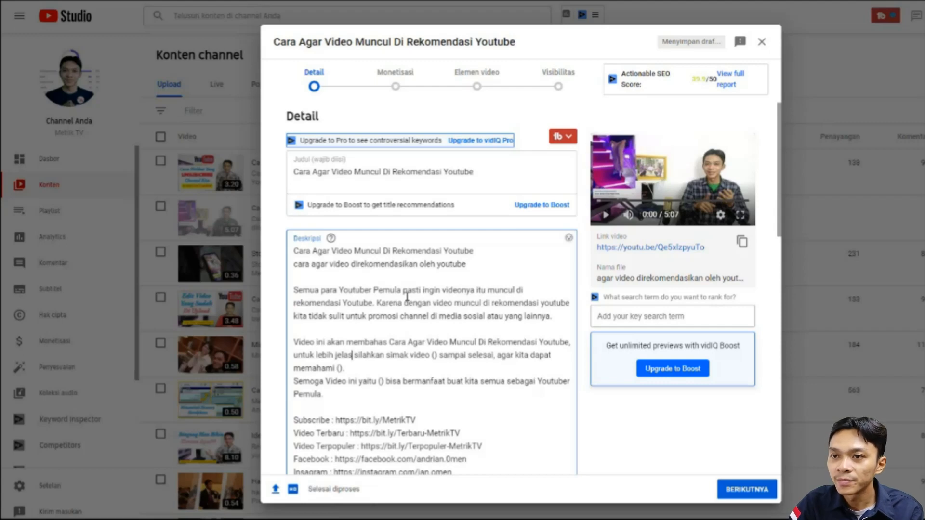
pyautogui.write('nya')
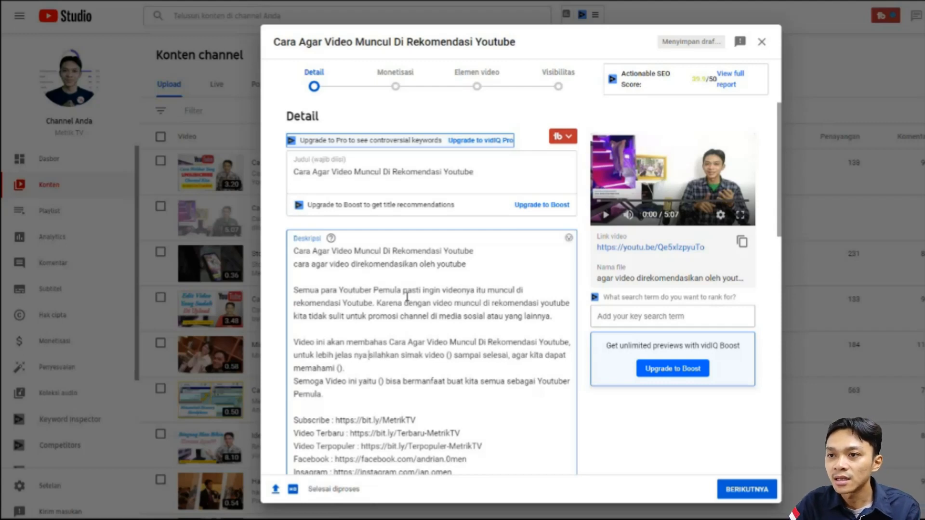
# - Replace the empty parentheses after "silahkan simak video" with the copied title "Cara Agar Video Muncul Di Rekomendasi Youtube"
pyautogui.hotkey('ctrl', 'Right')
pyautogui.hotkey('ctrl', 'Right')
pyautogui.hotkey('ctrl', 'Right')
pyautogui.hotkey('shift', 'Right')
pyautogui.hotkey('shift', 'Right')
pyautogui.hotkey('ctrl', 'v')
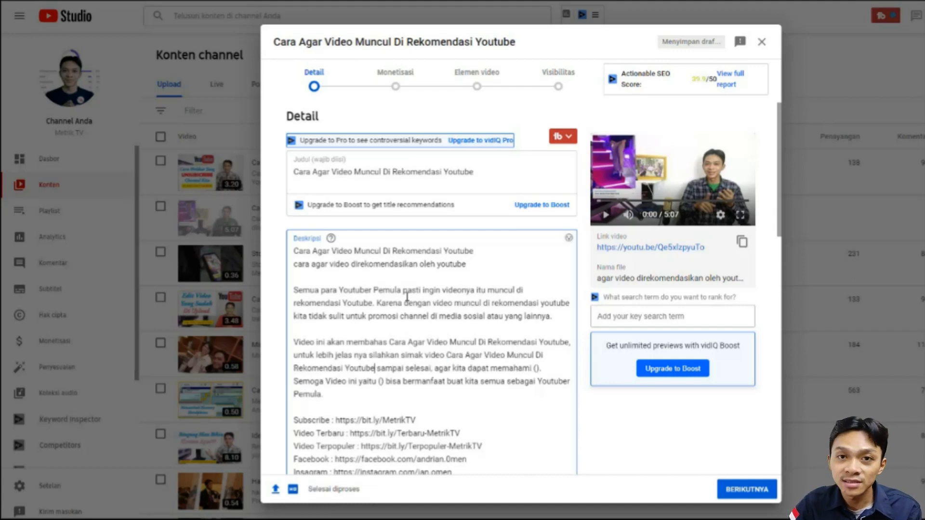
# - Replace the empty parentheses after "agar kita dapat memahami" with the copied video title
pyautogui.hotkey('ctrl', 'Right')
pyautogui.hotkey('ctrl', 'Right')
pyautogui.hotkey('ctrl', 'Right')
pyautogui.hotkey('ctrl', 'Right')
pyautogui.hotkey('ctrl', 'Right')
pyautogui.hotkey('ctrl', 'Right')
pyautogui.hotkey('ctrl', 'Right')
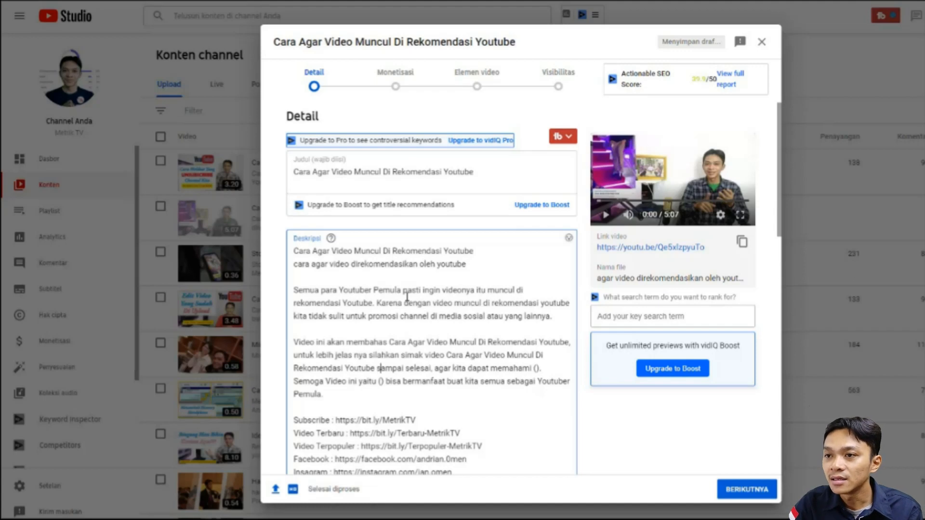
pyautogui.hotkey('shift', 'Right')
pyautogui.hotkey('shift', 'Right')
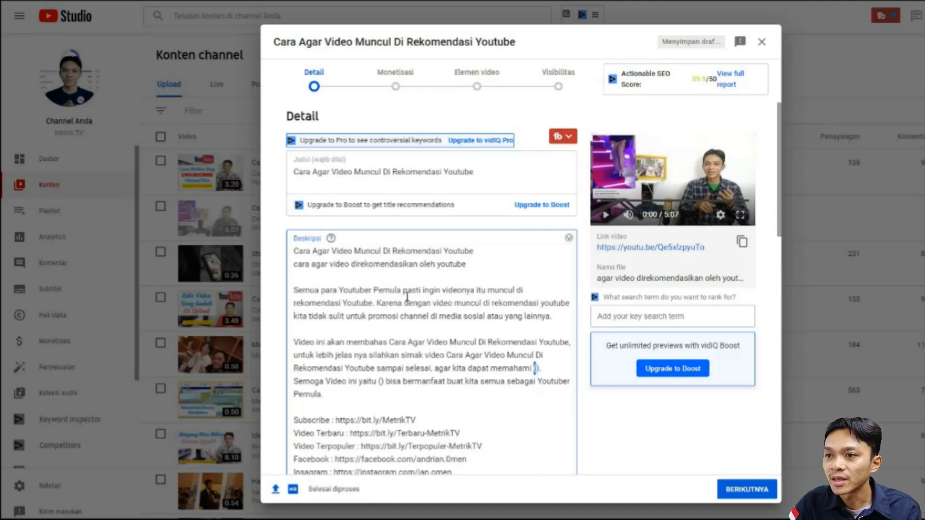
pyautogui.hotkey('ctrl', 'v')
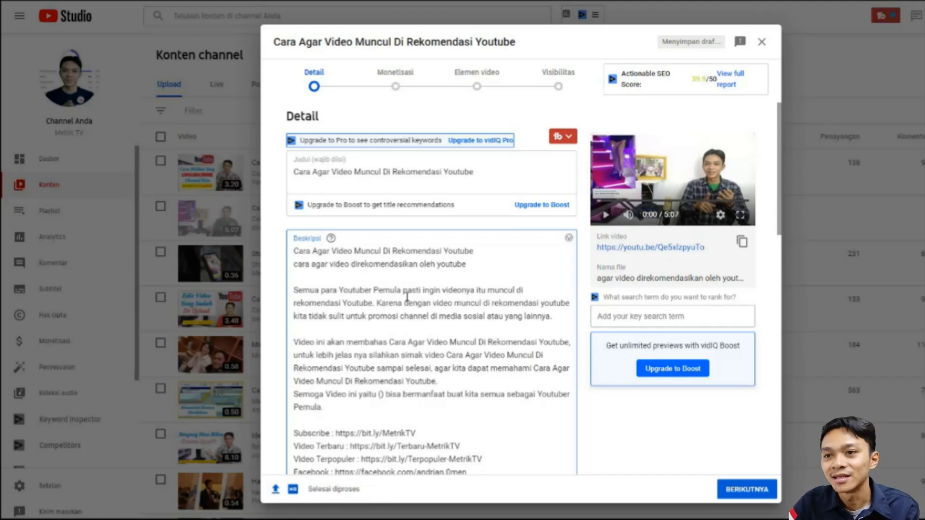
# - Replace the empty parentheses after "Semoga Video ini yaitu" with the copied video title
pyautogui.press('Right')
pyautogui.press('Right')
pyautogui.press('Right')
pyautogui.hotkey('ctrl', 'Right')
pyautogui.hotkey('ctrl', 'Right')
pyautogui.press('Right')
pyautogui.press('Right')
pyautogui.press('Right')
pyautogui.press('Right')
pyautogui.press('Right')
pyautogui.press('Right')
pyautogui.press('Right')
pyautogui.press('Right')
pyautogui.press('Right')
pyautogui.press('Right')
pyautogui.hotkey('shift', 'Right')
pyautogui.hotkey('shift', 'Right')
pyautogui.hotkey('ctrl', 'v')
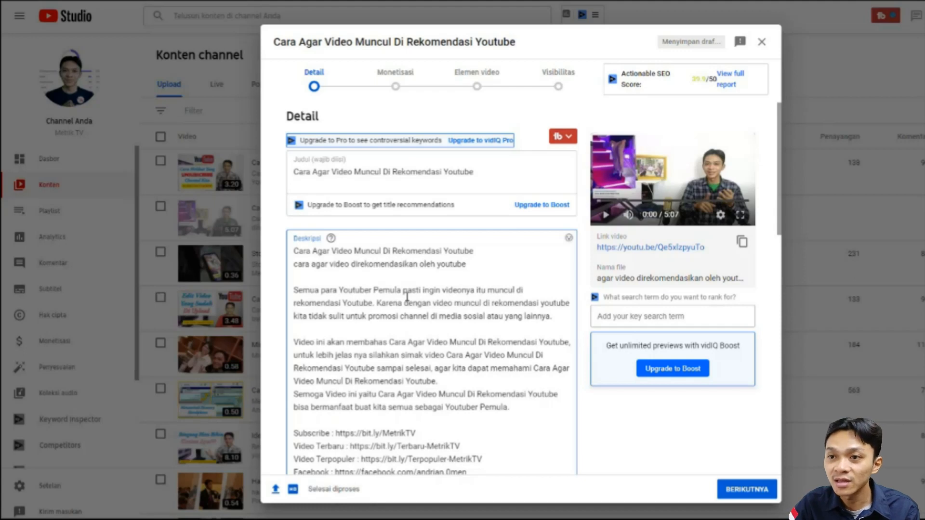
# - Review the description from the introductory paragraph through the filled-in template sentences to the social media links
pyautogui.hotkey('ctrl', 'Right')
pyautogui.hotkey('ctrl', 'Right')
pyautogui.hotkey('ctrl', 'Right')
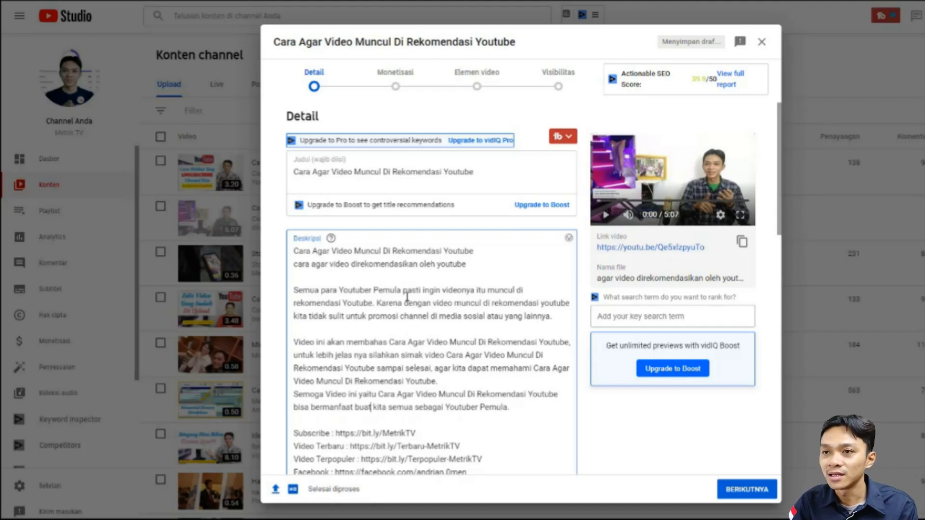
pyautogui.press('Up')
pyautogui.press('Up')
pyautogui.press('Up')
pyautogui.press('Up')
pyautogui.press('Up')
pyautogui.press('Up')
pyautogui.press('Up')
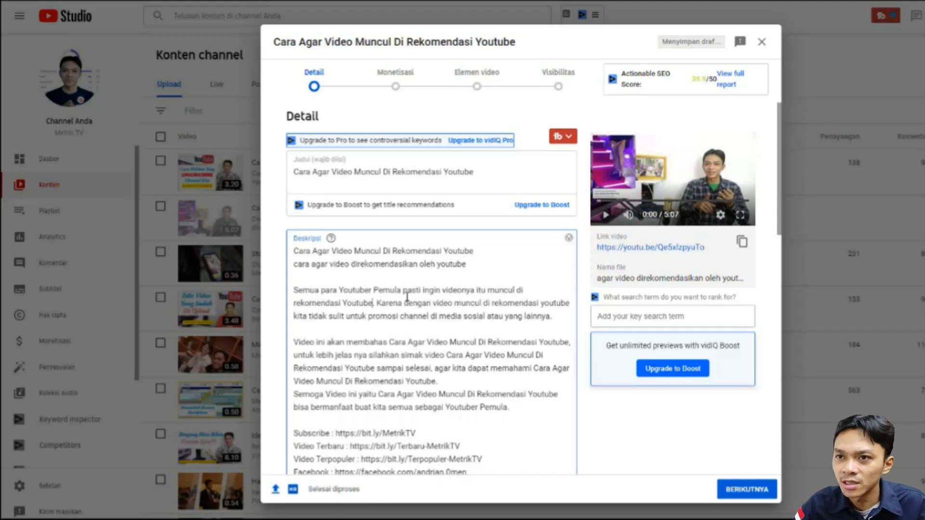
pyautogui.press('Right')
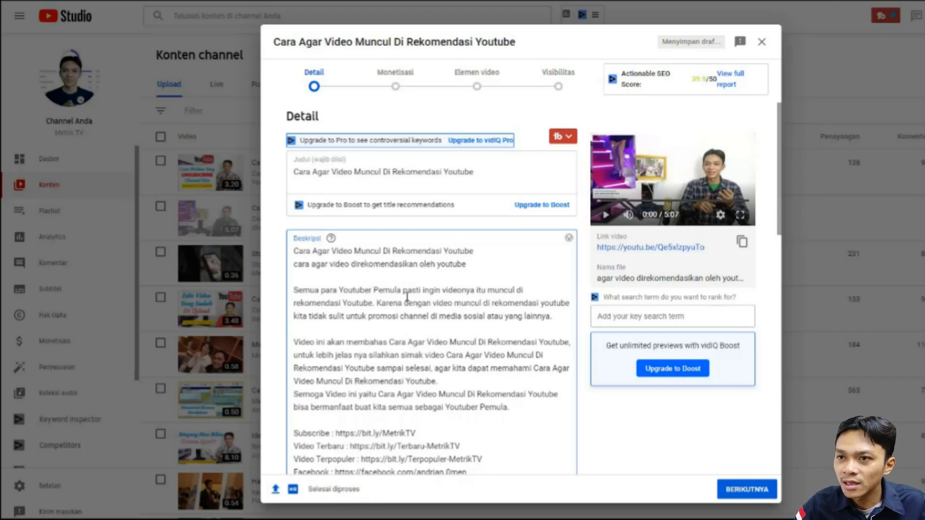
pyautogui.press('Down')
pyautogui.press('Down')
pyautogui.press('Down')
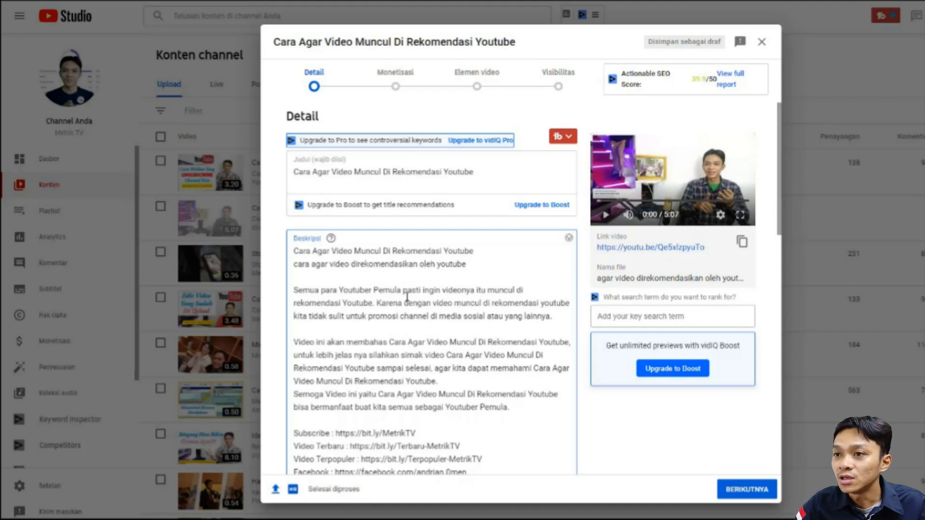
pyautogui.press('Down')
pyautogui.press('Down')
pyautogui.press('Down')
pyautogui.press('Down')
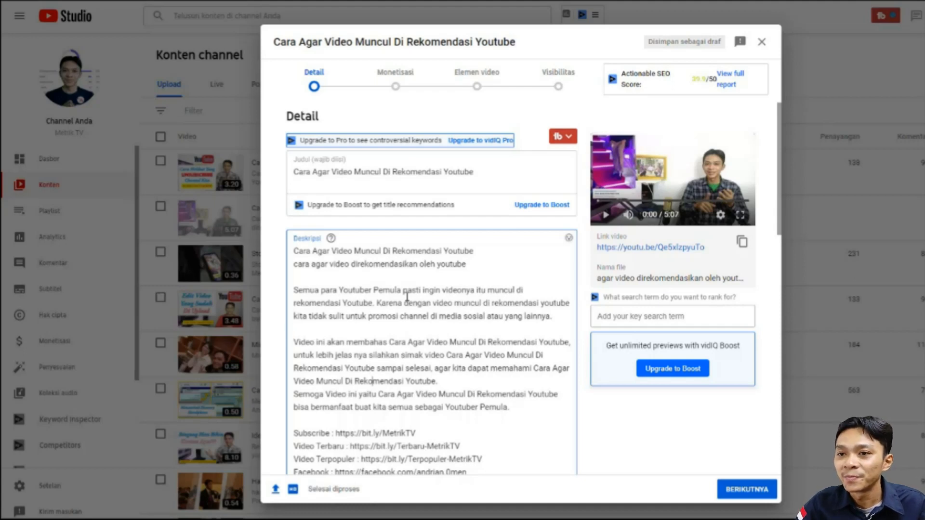
pyautogui.press('Down')
pyautogui.press('Down')
pyautogui.press('Down')
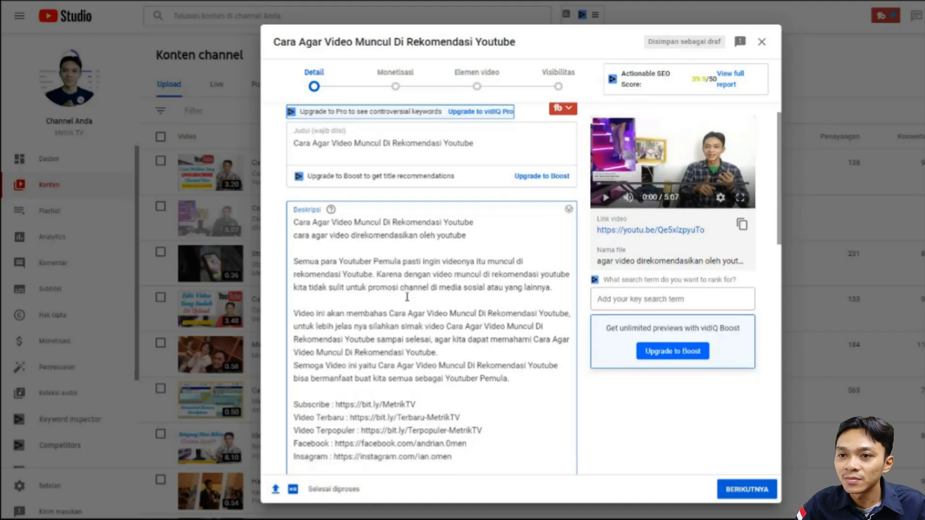
pyautogui.press('Down')
pyautogui.press('Down')
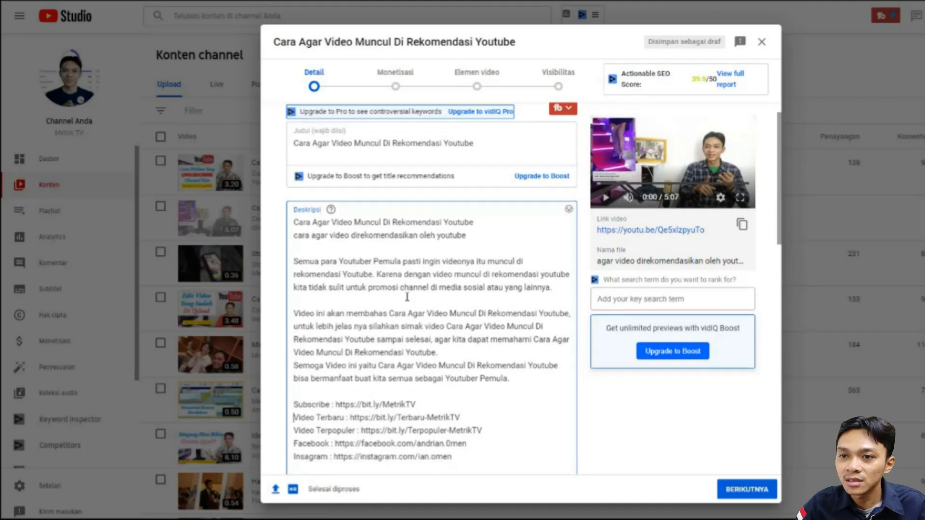
pyautogui.press('Down')
pyautogui.press('Down')
pyautogui.press('Down')
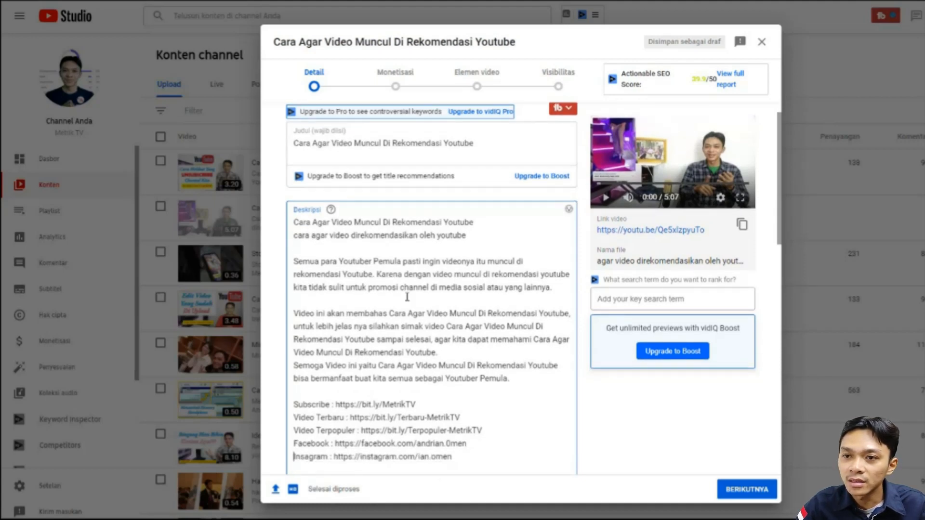
# - Add the hashtag "#agarvideomunculdirekomendasi" below the social media links in the description, separated by a blank line
pyautogui.press('Down')
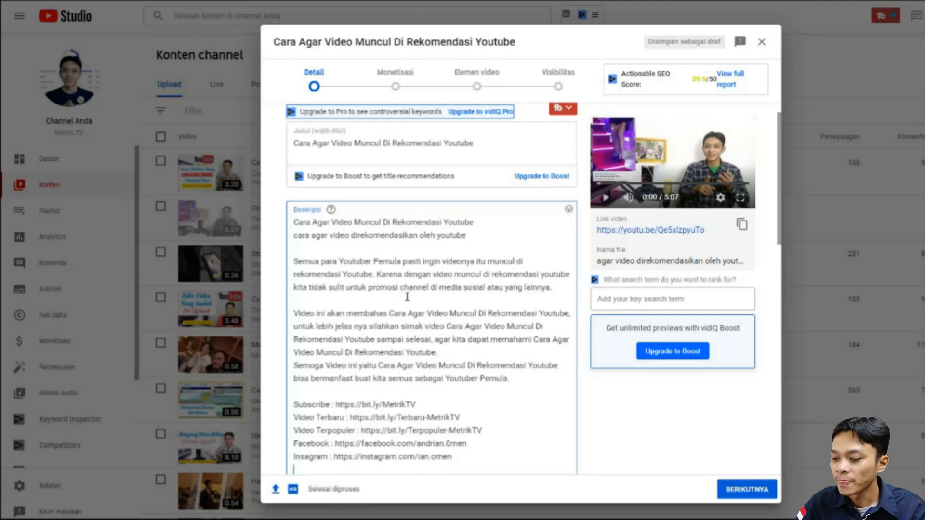
pyautogui.press('Return')
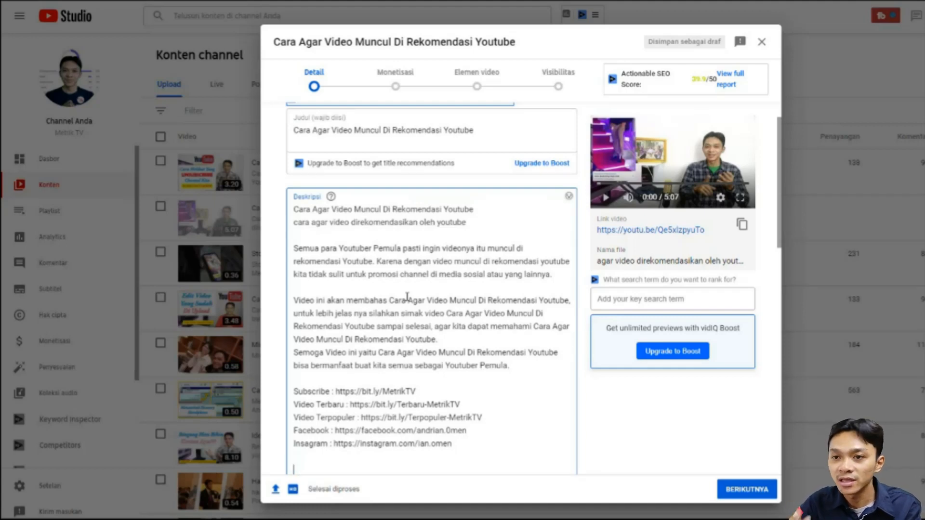
pyautogui.write('#')
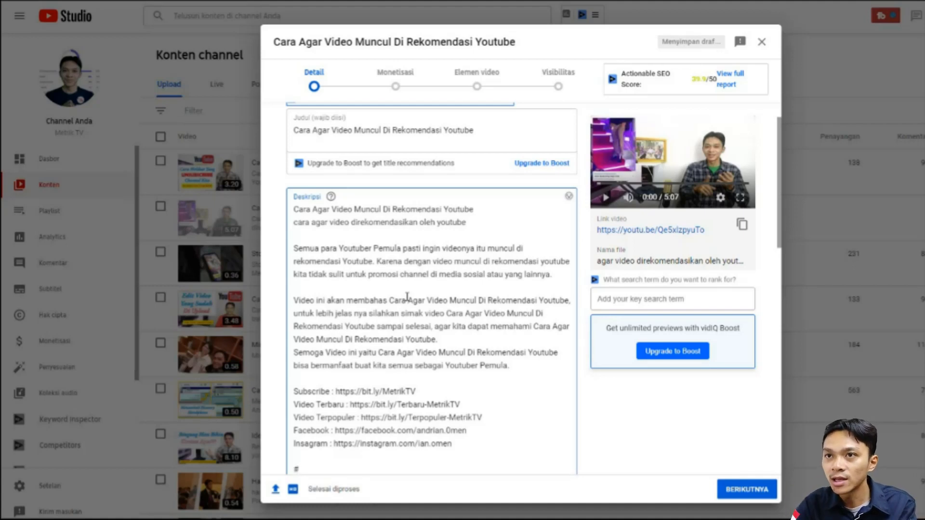
pyautogui.write('agar')
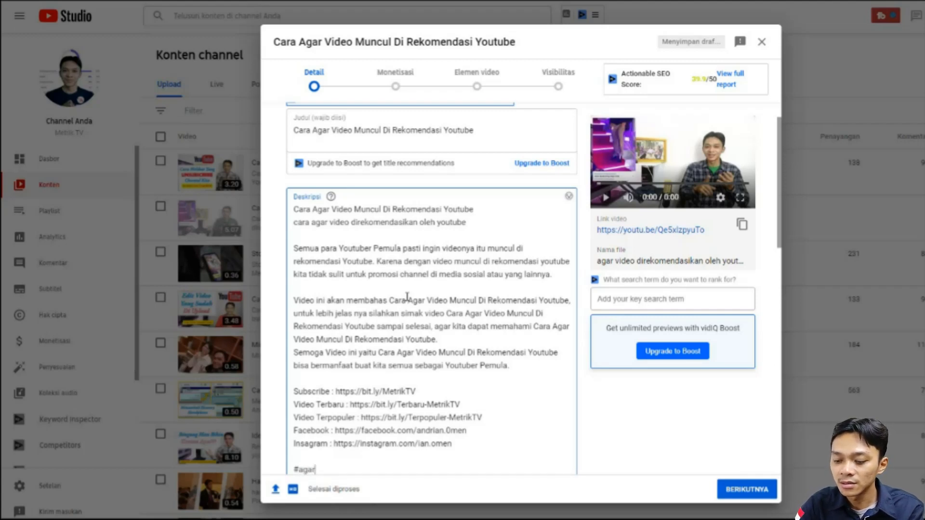
pyautogui.write('videomun')
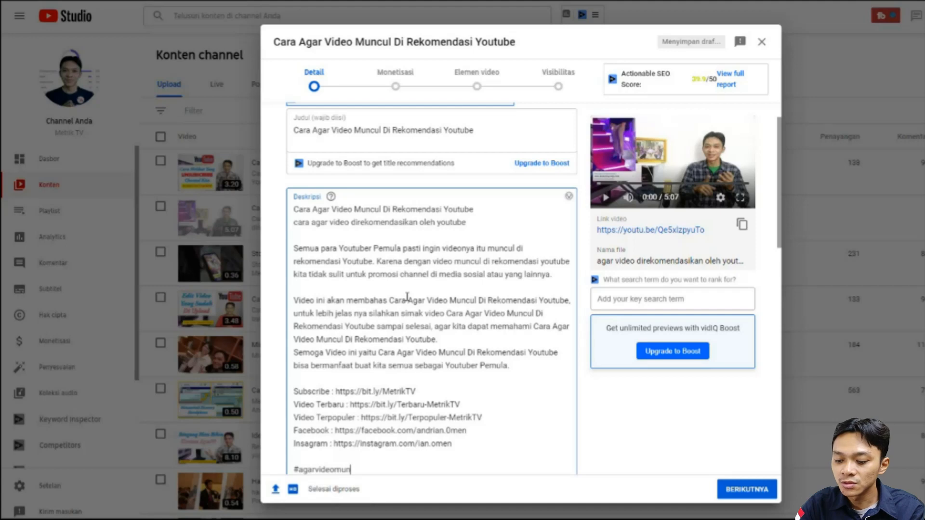
pyautogui.write('culdirekom')
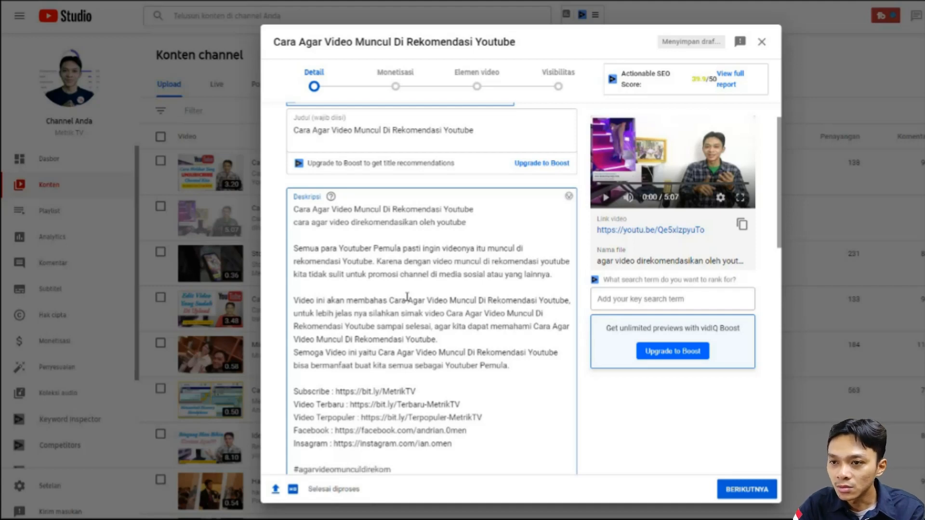
pyautogui.write('endasi')
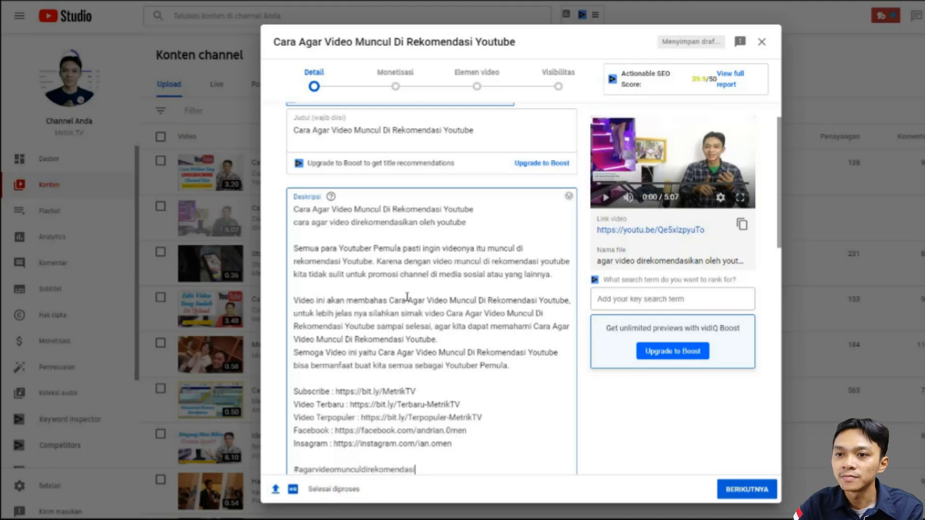
# - Add "#videodirekomendasiyoutube" as a second hashtag on its own line at the end of the description
pyautogui.press('Return')
pyautogui.write('#')
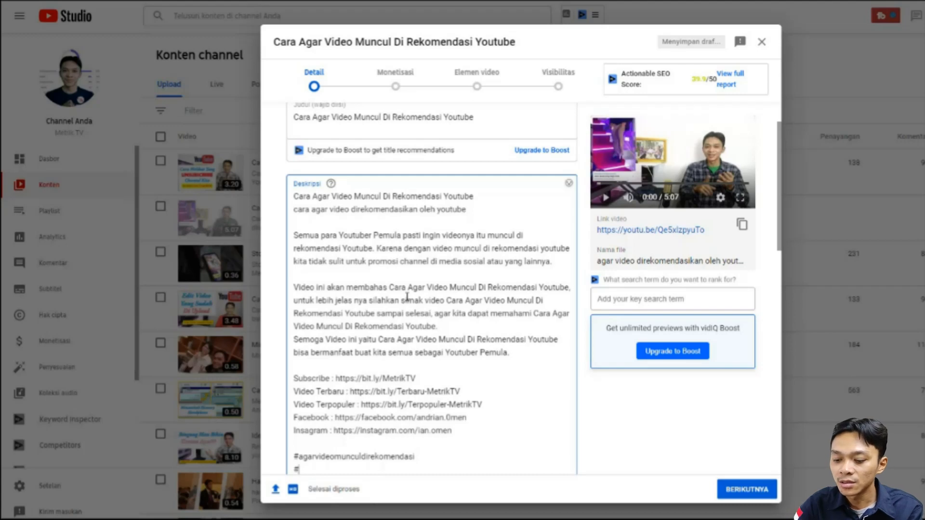
pyautogui.write('video')
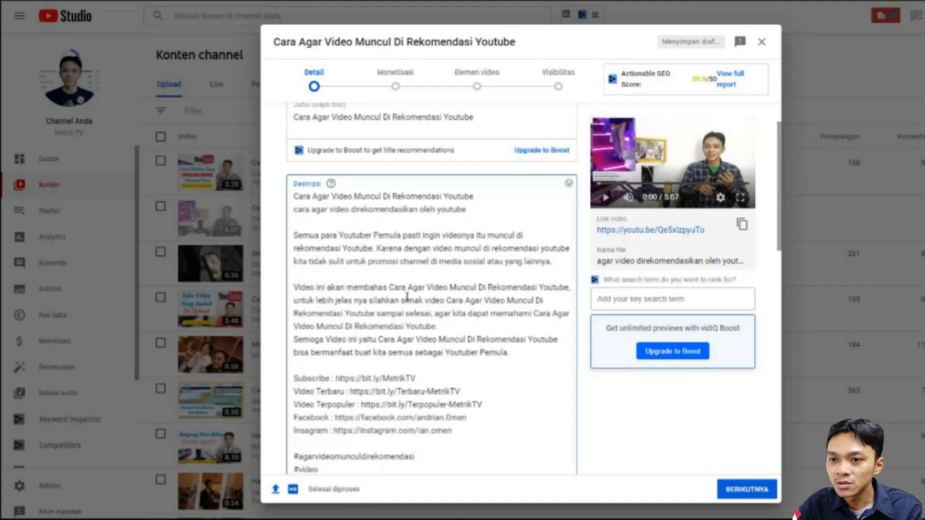
pyautogui.write('direko')
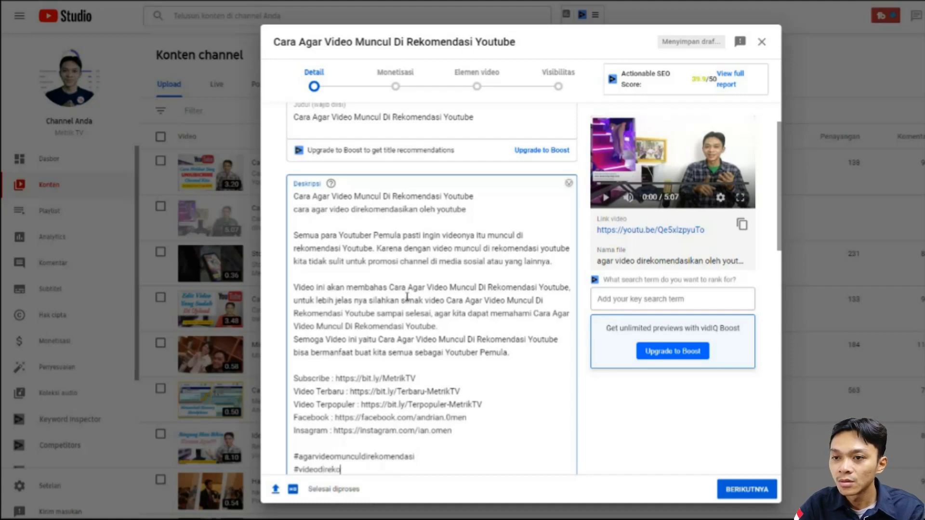
pyautogui.write('mendasiy')
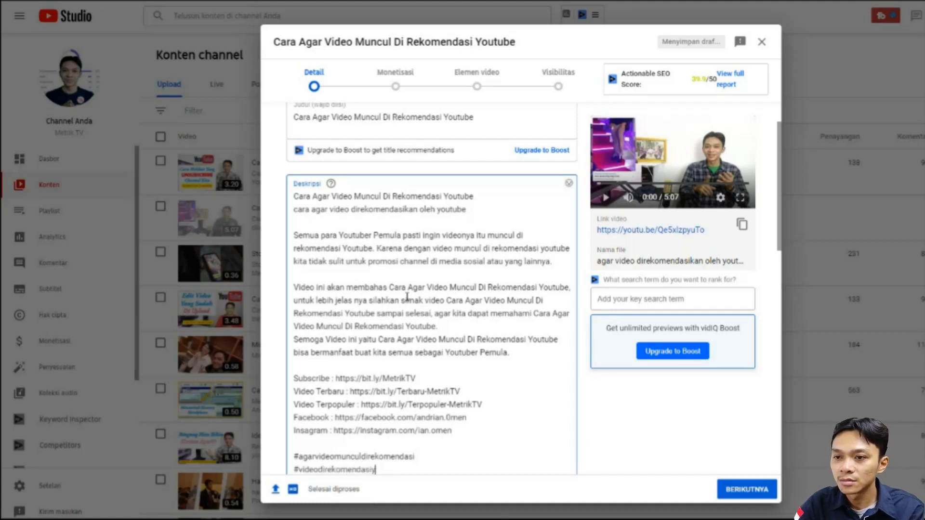
pyautogui.write('outube')
# - Finish the description's hashtag list with "#youtuberpemula" and "#metriktv", each on its own line
pyautogui.press('Return')
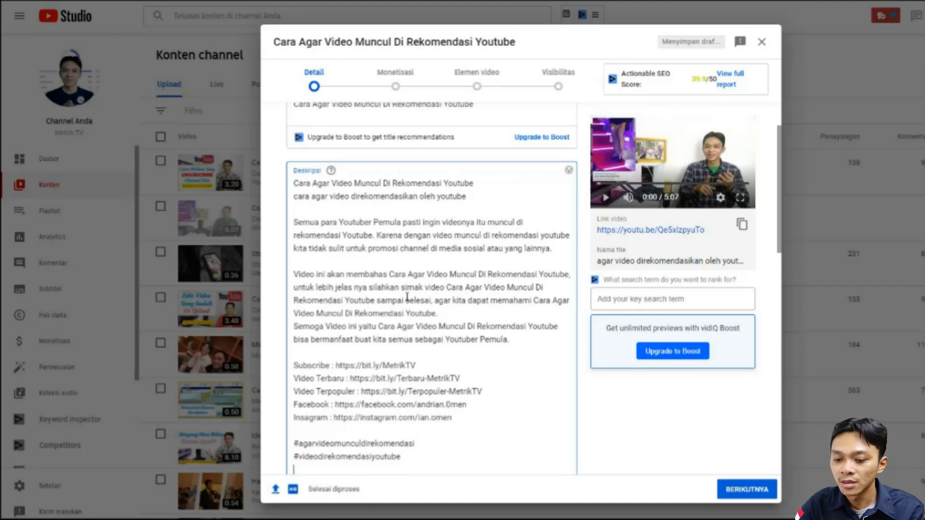
pyautogui.write('#you')
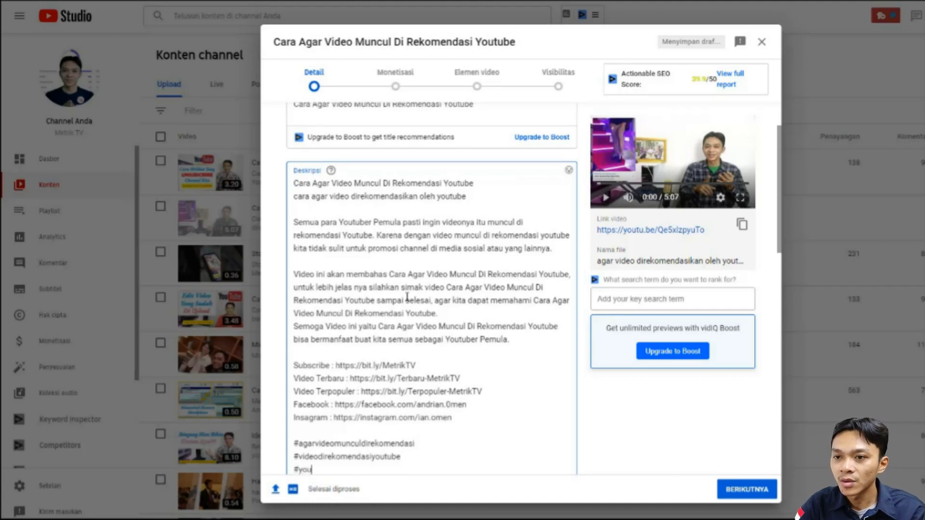
pyautogui.write('tuberpemula')
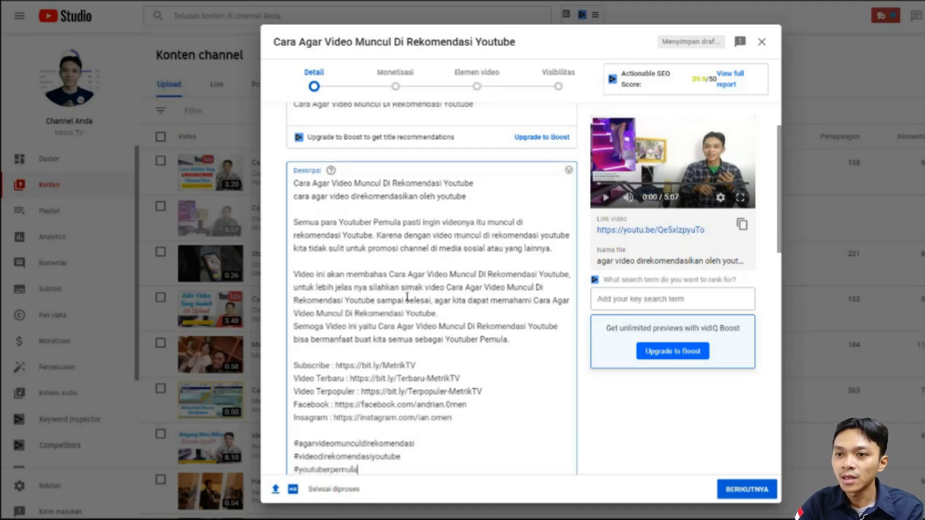
pyautogui.press('Return')
pyautogui.write('#')
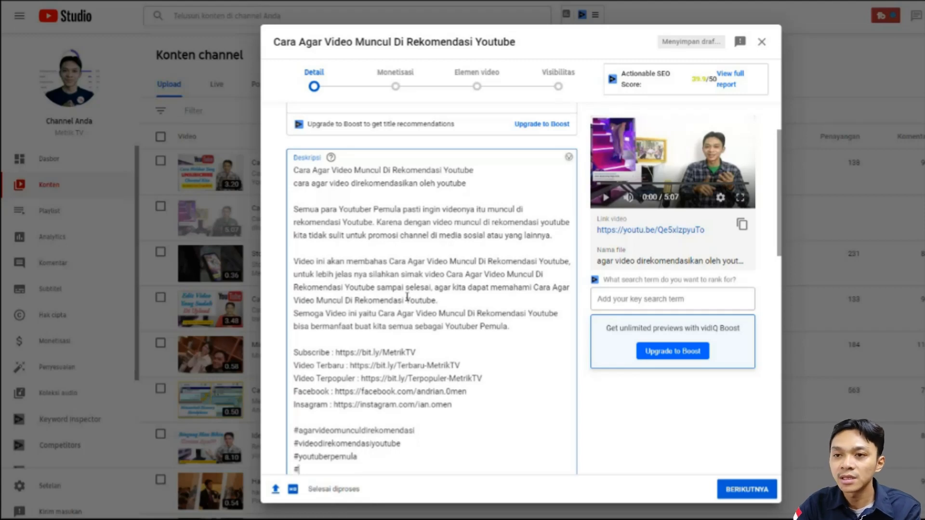
pyautogui.write('metriktv')
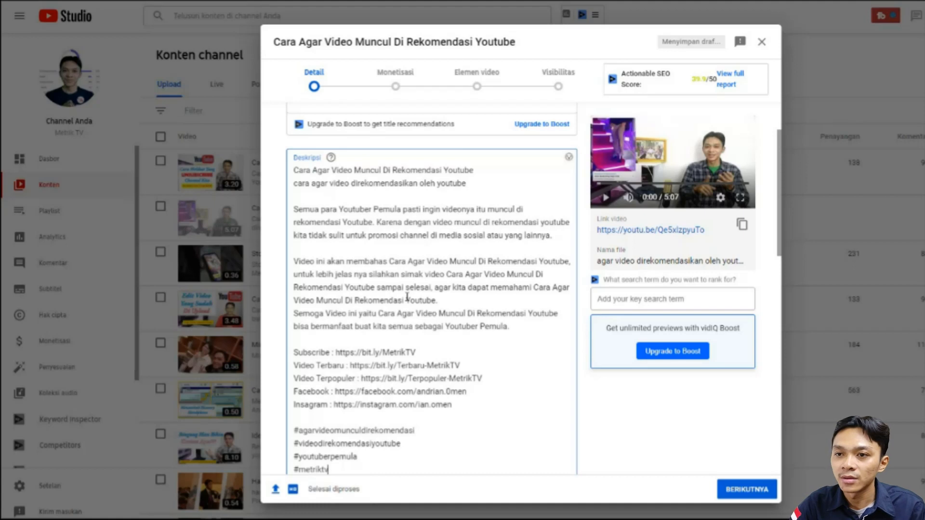
pyautogui.scroll(-3, 385, 299)
pyautogui.scroll(3, 396, 314)
pyautogui.scroll(-2, 397, 347)
pyautogui.click(402, 352)
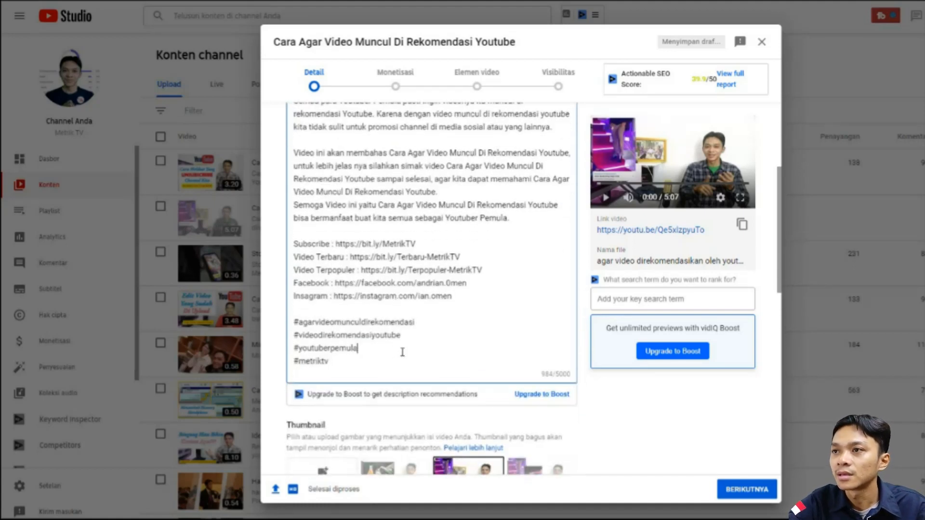
# - Upload the prepared "Agar Video Muncul Di Rekomendasi YouTube" image as the video's custom thumbnail
pyautogui.scroll(-2, 402, 352)
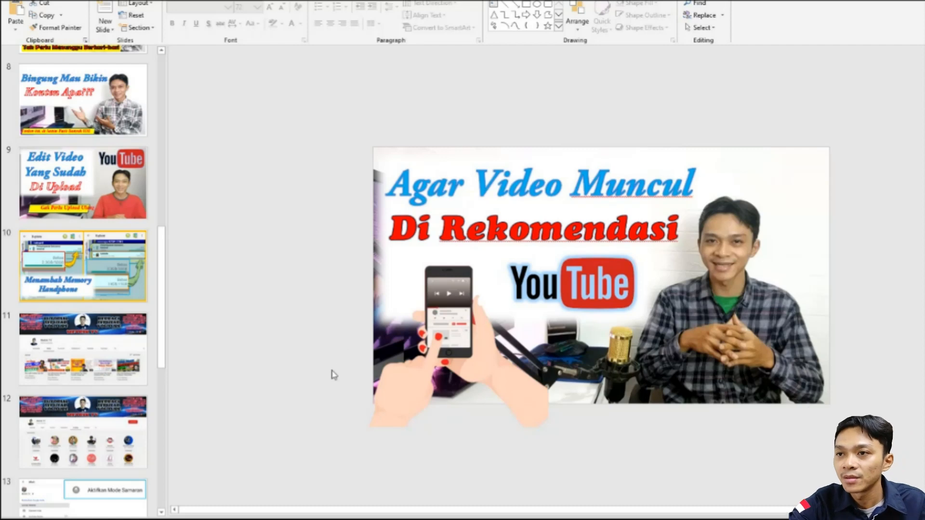
pyautogui.scroll(1, 125, 366)
pyautogui.scroll(-6, 116, 375)
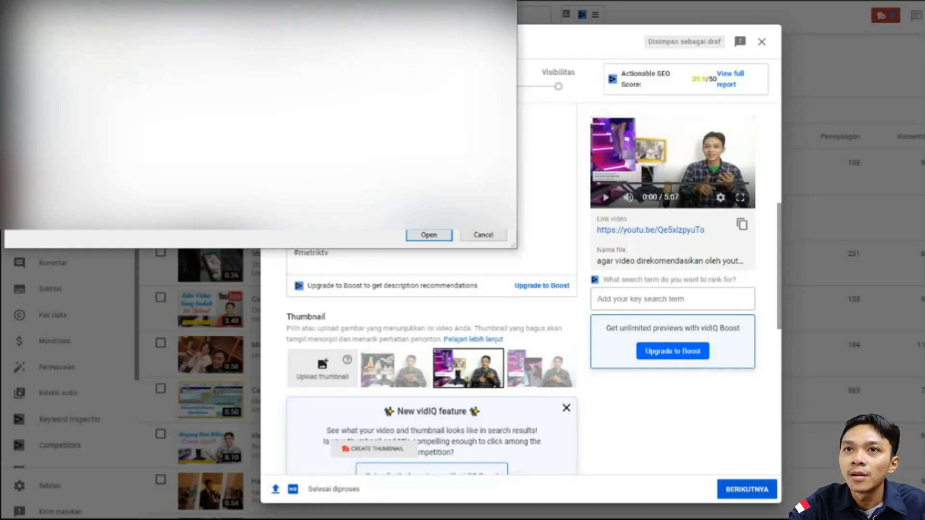
pyautogui.click(425, 236)
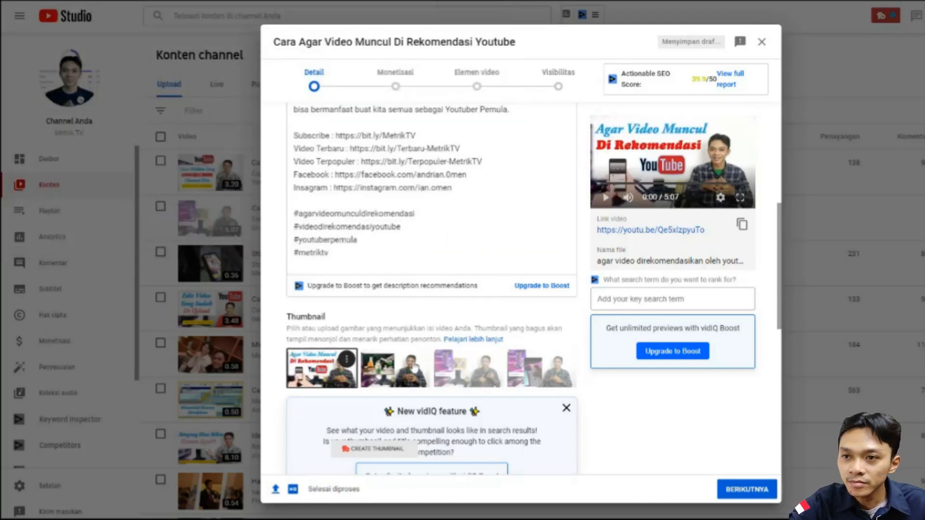
# - Add the video to the playlists "Pengetahuan ttg Youtuber", "Powered by Metrik TV" and "Teknik SEO"
pyautogui.scroll(-5, 414, 366)
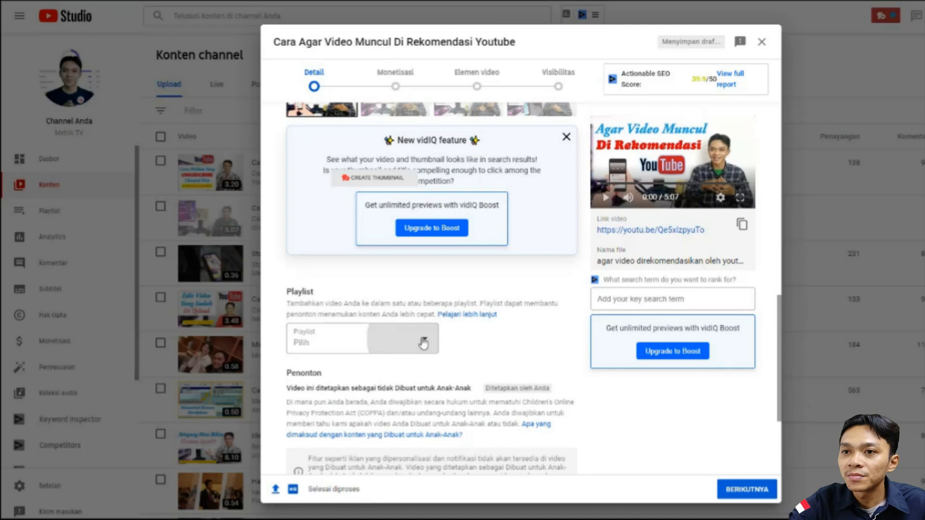
pyautogui.click(423, 343)
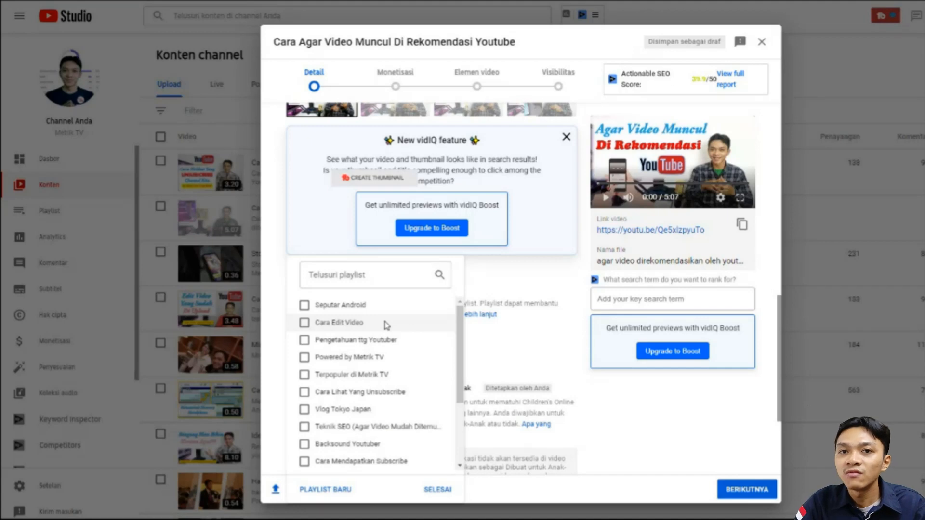
pyautogui.click(327, 346)
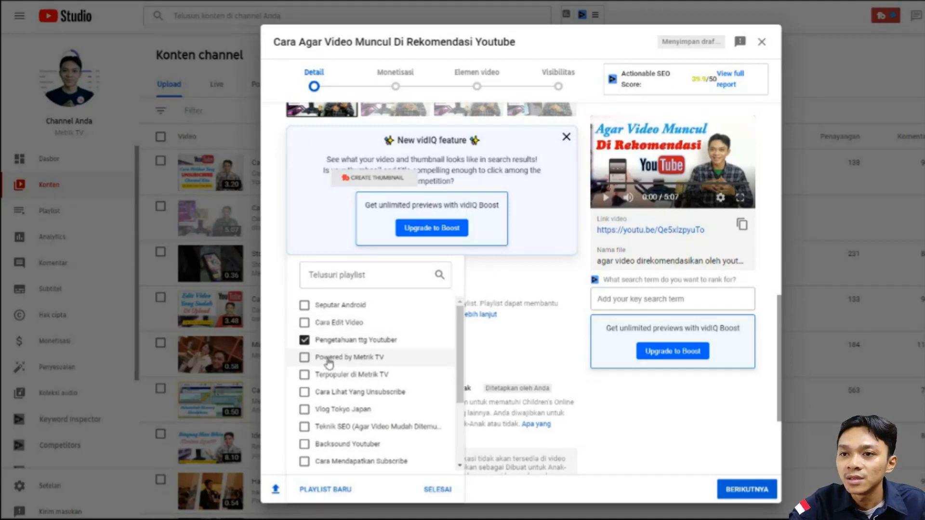
pyautogui.click(331, 365)
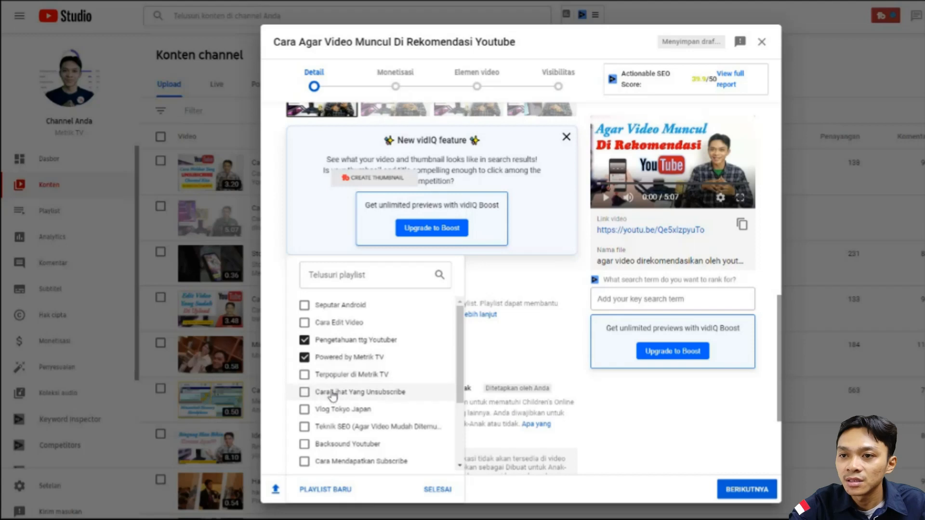
pyautogui.click(329, 427)
pyautogui.scroll(-3, 327, 409)
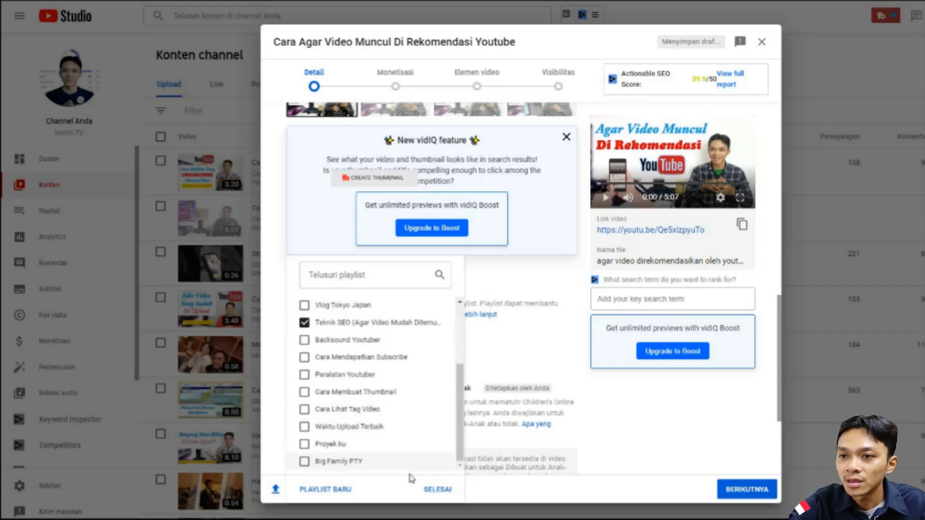
pyautogui.click(432, 490)
# - Copy the video title "Cara Agar Video Muncul Di Rekomendasi Youtube" and add it as the first tag
pyautogui.scroll(-1, 396, 397)
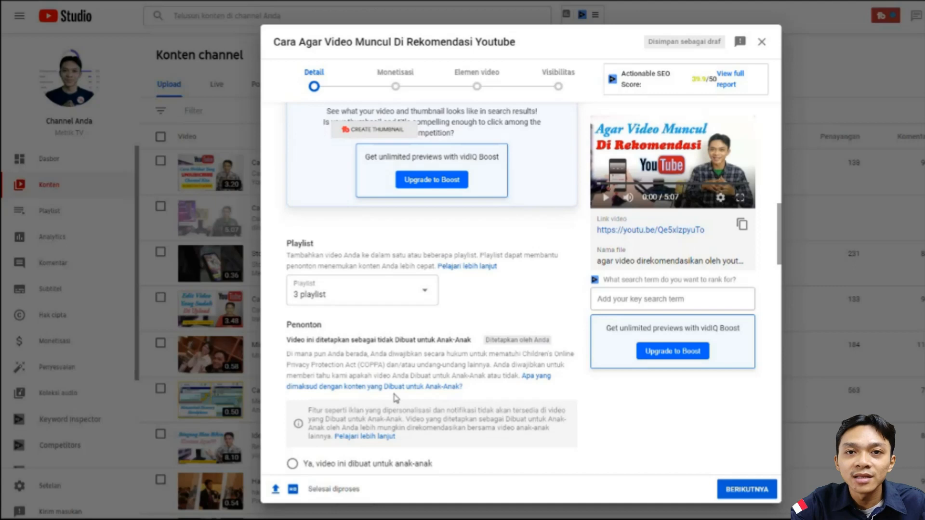
pyautogui.scroll(-3, 396, 398)
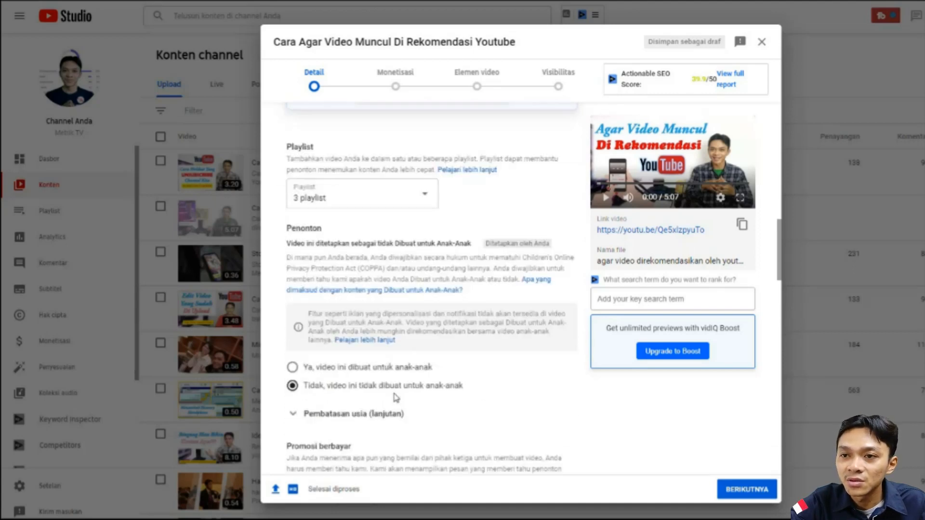
pyautogui.scroll(-3, 395, 398)
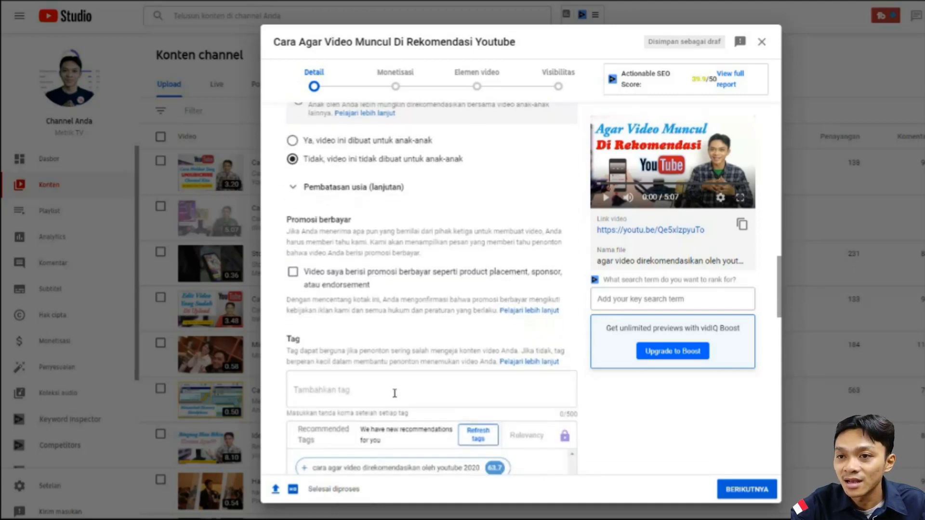
pyautogui.click(369, 389)
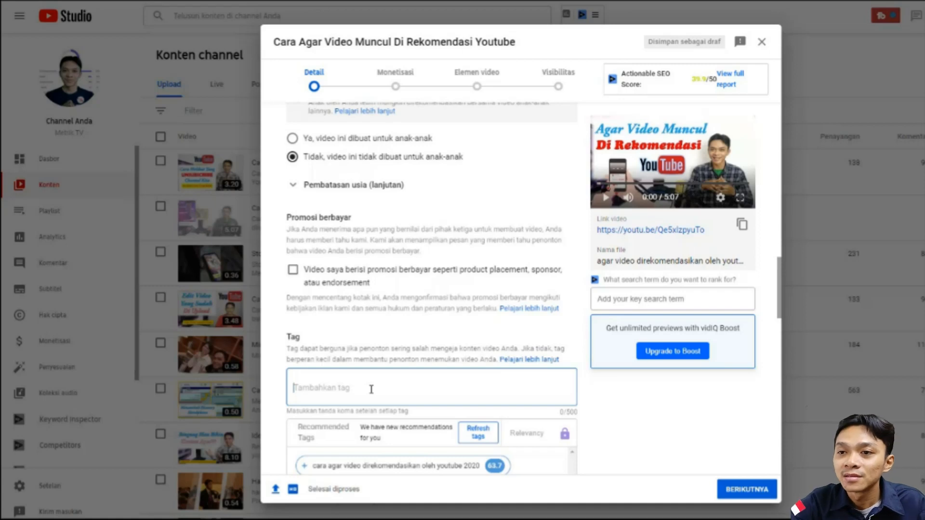
pyautogui.scroll(-2, 371, 389)
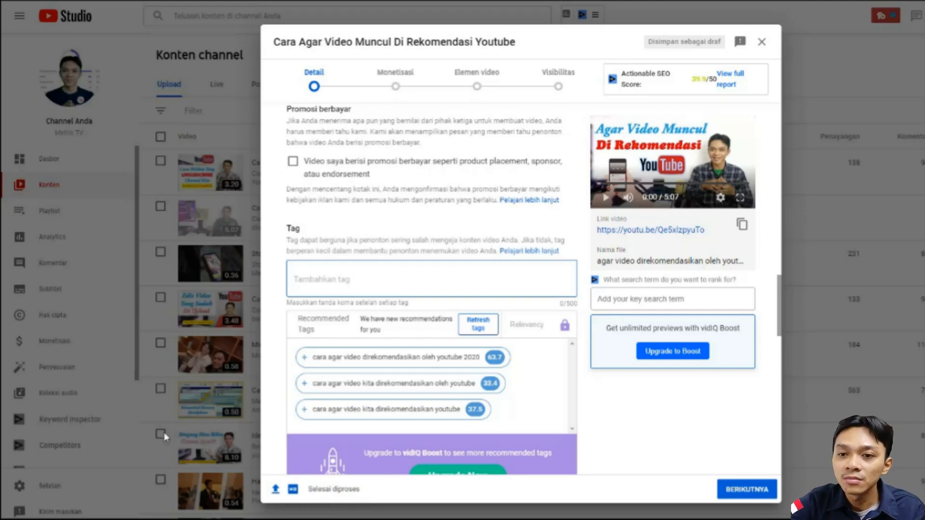
pyautogui.click(224, 496)
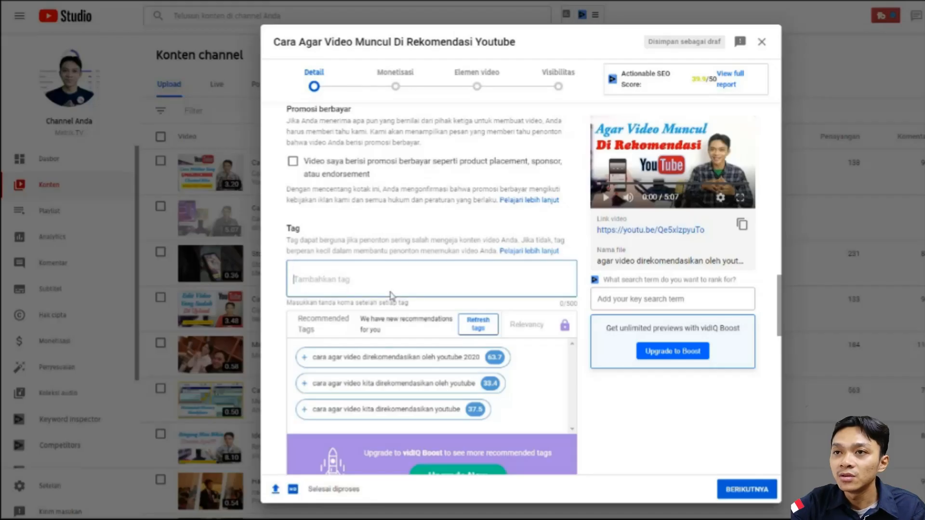
pyautogui.scroll(20, 391, 295)
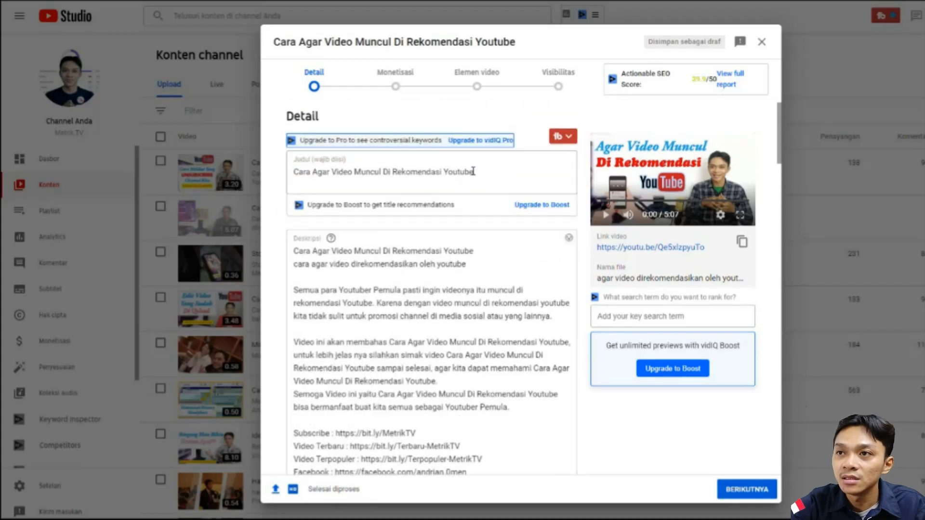
pyautogui.tripleClick(377, 171)
pyautogui.hotkey('ctrl', 'c')
pyautogui.scroll(-1, 370, 243)
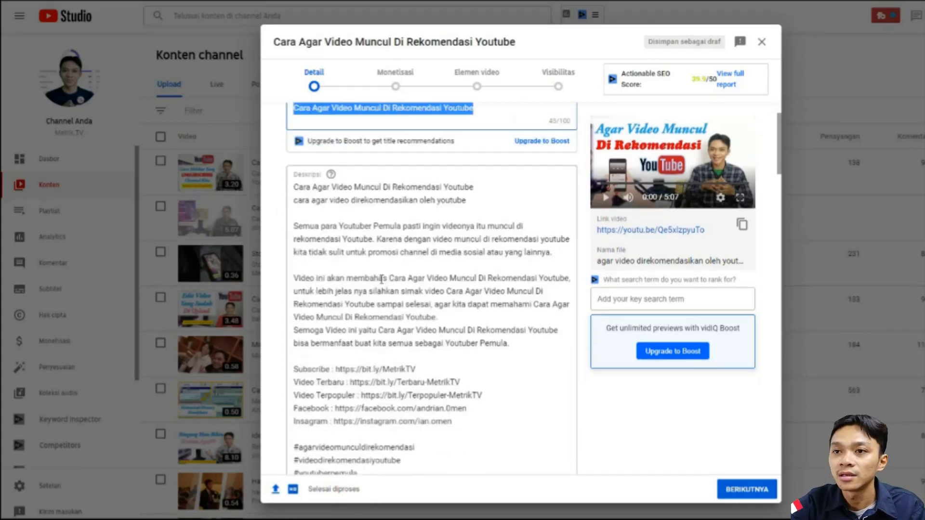
pyautogui.scroll(-15, 381, 280)
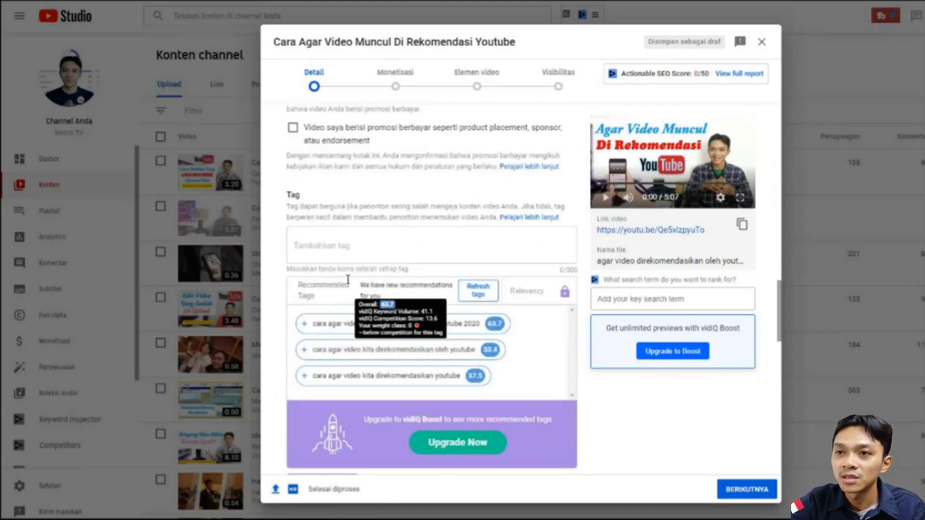
pyautogui.click(342, 245)
pyautogui.hotkey('ctrl', 'v')
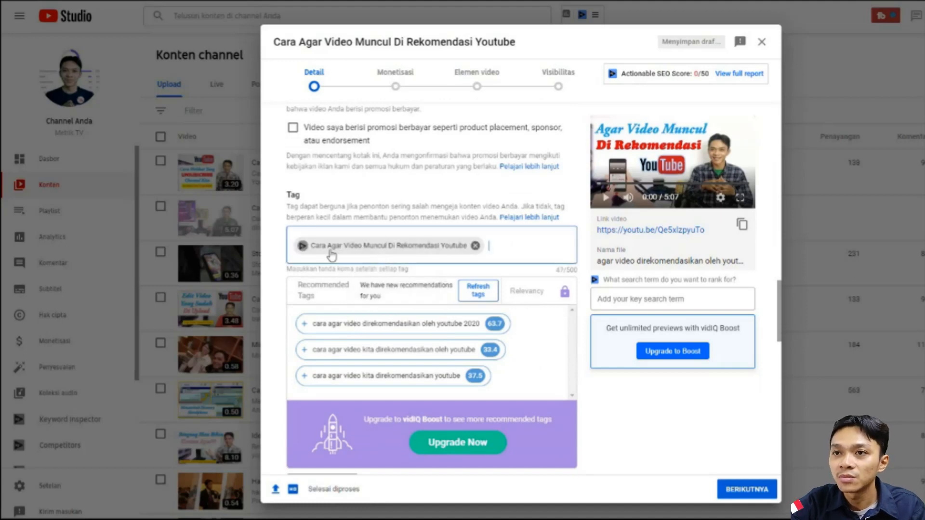
# - Edit the first tag so that its opening words are lowercase and read "cara agar video"
pyautogui.press('BackSpace')
pyautogui.write('c')
pyautogui.hotkey('ctrl', 'Right')
pyautogui.press('Right')
pyautogui.press('BackSpace')
pyautogui.write('a')
pyautogui.press('Delete')
pyautogui.write('v')
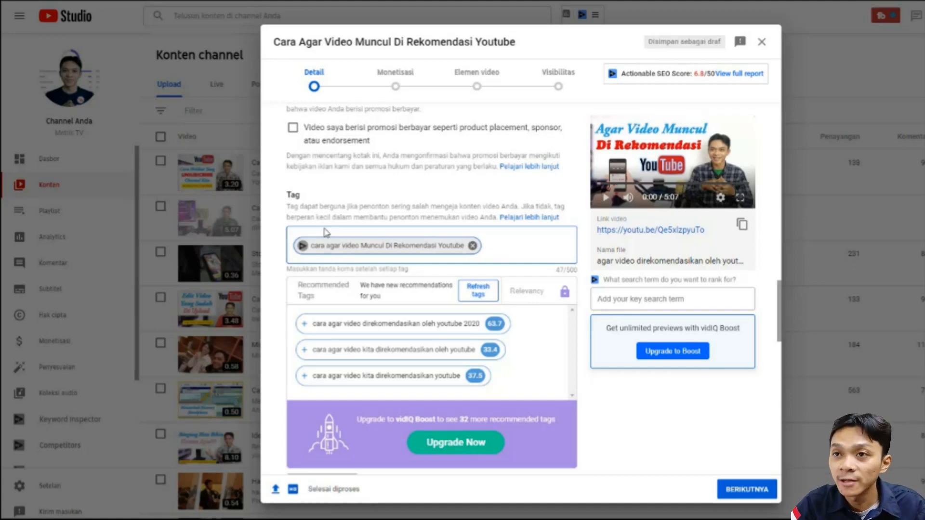
# - Edit the remaining words of the first tag to lowercase so they read "muncul di rekomendasi routube"
pyautogui.press('Right')
pyautogui.press('Right')
pyautogui.press('Right')
pyautogui.press('Right')
pyautogui.press('Right')
pyautogui.press('Right')
pyautogui.press('BackSpace')
pyautogui.write('m')
pyautogui.press('Right')
pyautogui.press('Right')
pyautogui.press('Right')
pyautogui.press('Right')
pyautogui.press('Right')
pyautogui.press('Right')
pyautogui.press('Right')
pyautogui.press('BackSpace')
pyautogui.write('d')
pyautogui.press('Right')
pyautogui.press('Right')
pyautogui.press('Right')
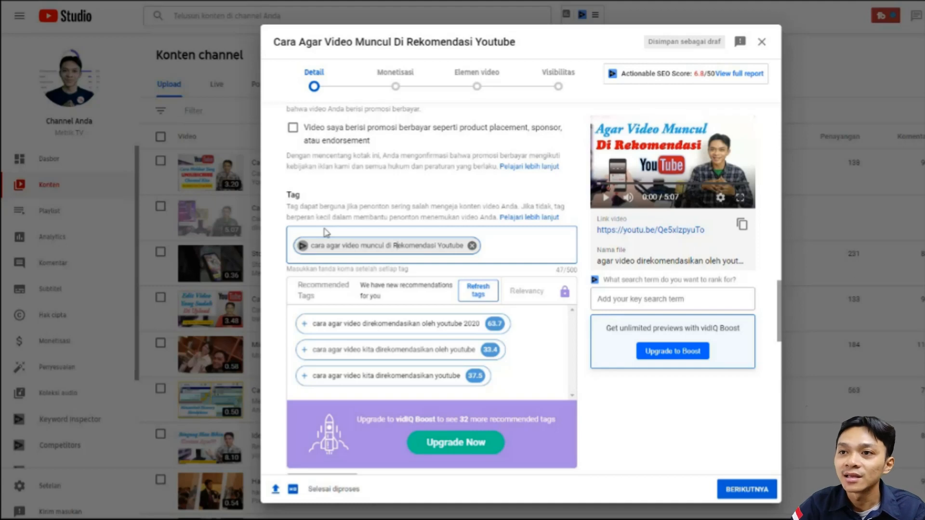
pyautogui.press('BackSpace')
pyautogui.press('Right')
pyautogui.press('BackSpace')
pyautogui.write('r')
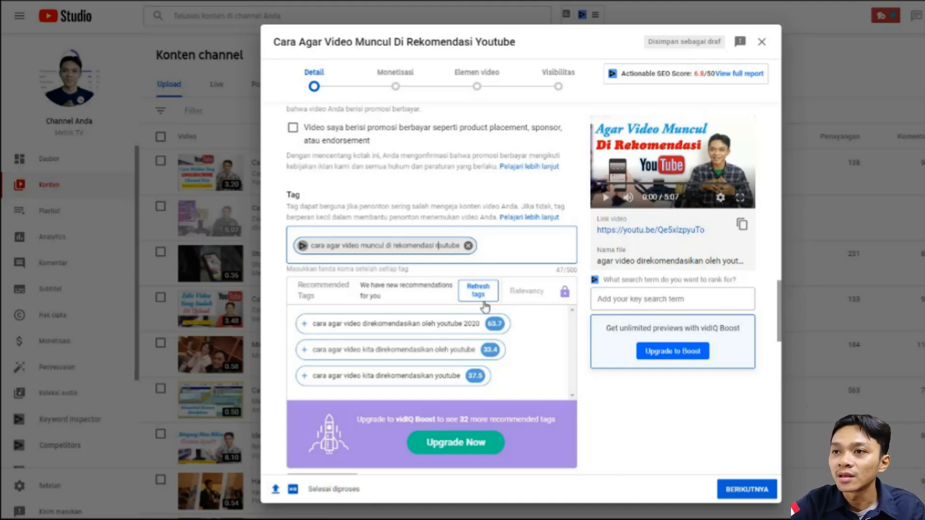
pyautogui.click(493, 240)
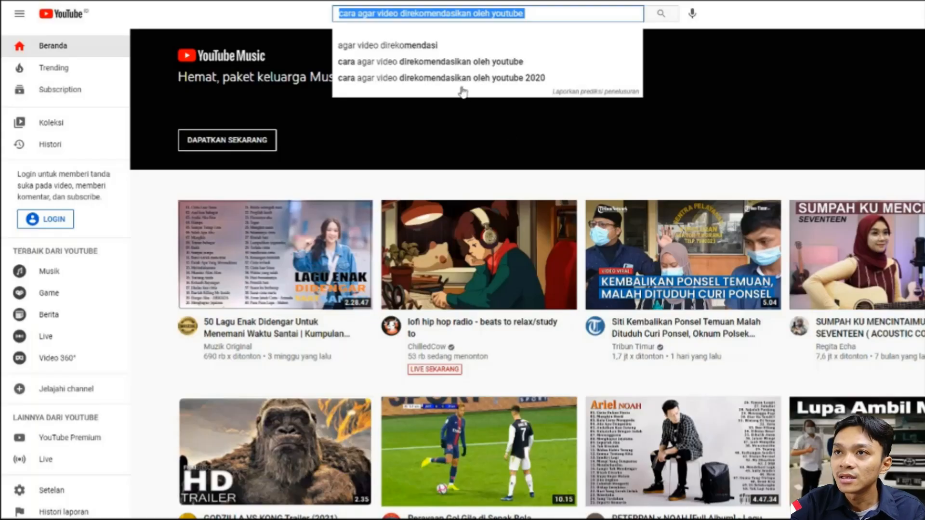
# - Copy the YouTube search suggestion "agar video direkomendasi" and add it as a tag in YouTube Studio
pyautogui.press('Down')
pyautogui.press('Up')
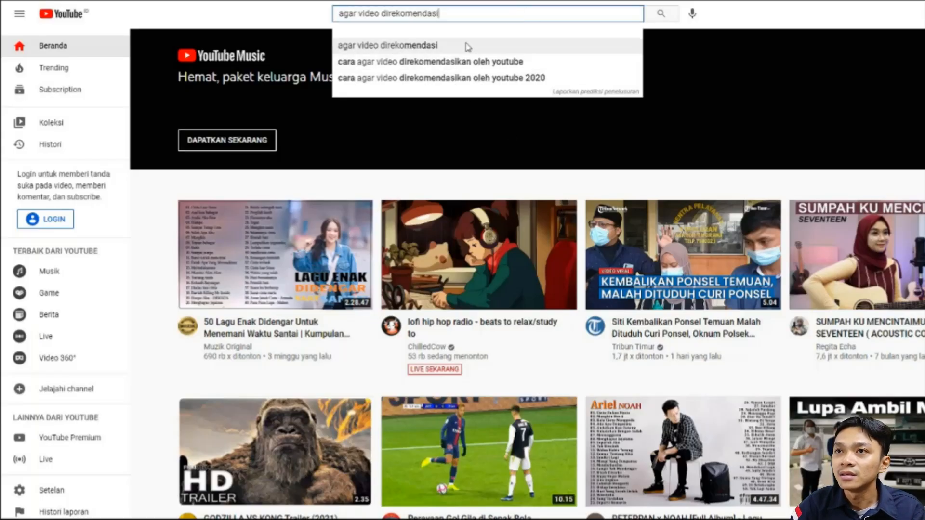
pyautogui.hotkey('ctrl', 'a')
pyautogui.hotkey('ctrl', 'c')
pyautogui.hotkey('alt', 'Tab')
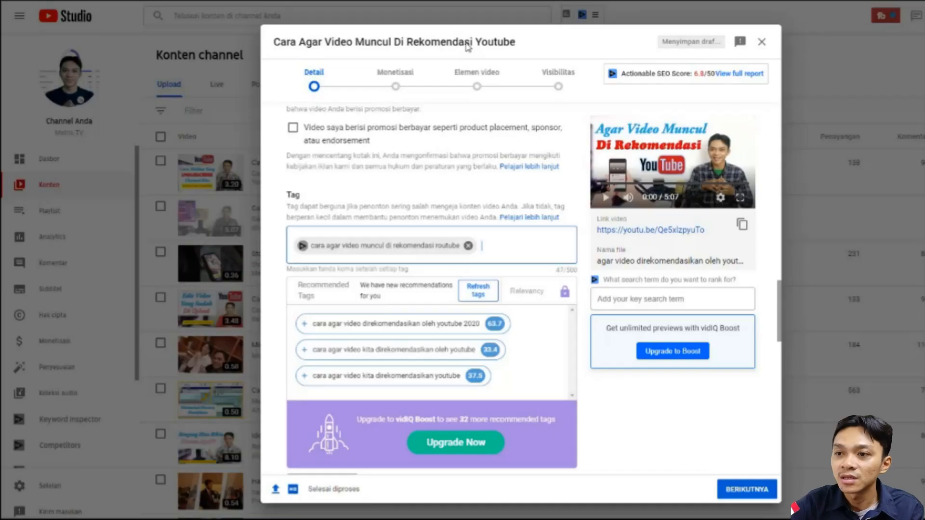
pyautogui.hotkey('ctrl', 'v')
# - Copy the YouTube search suggestion "cara agar video direkomendasikan oleh youtube" and add it as the third tag in YouTube Studio
pyautogui.hotkey('alt', 'Tab')
pyautogui.press('Down')
pyautogui.press('Down')
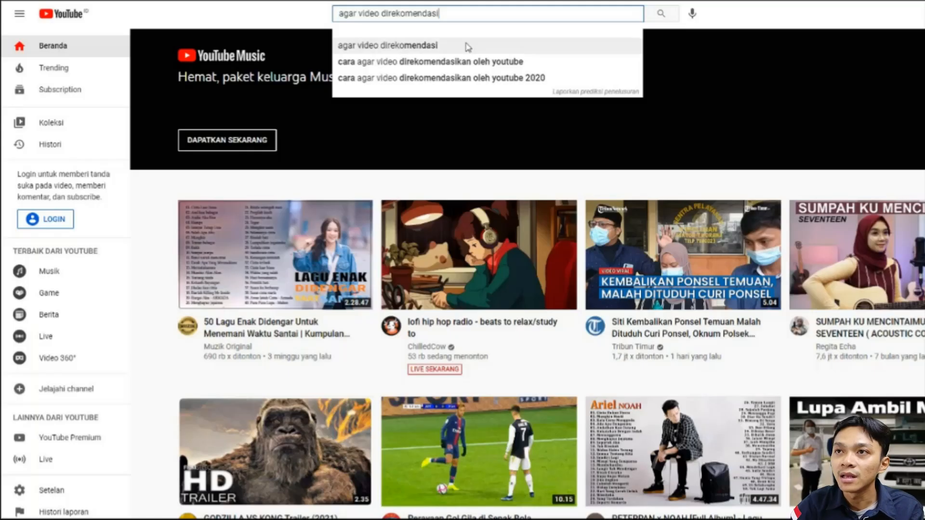
pyautogui.hotkey('ctrl', 'a')
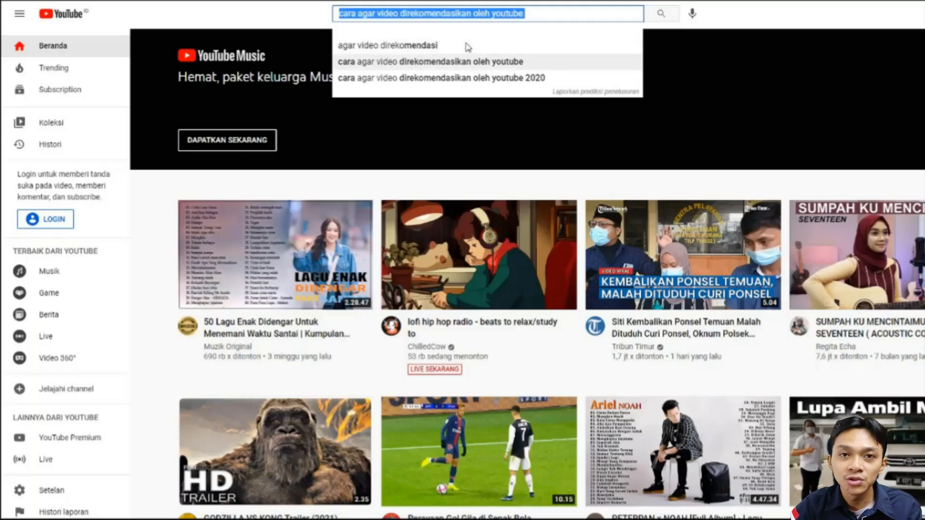
pyautogui.hotkey('ctrl', 'c')
pyautogui.hotkey('alt', 'Tab')
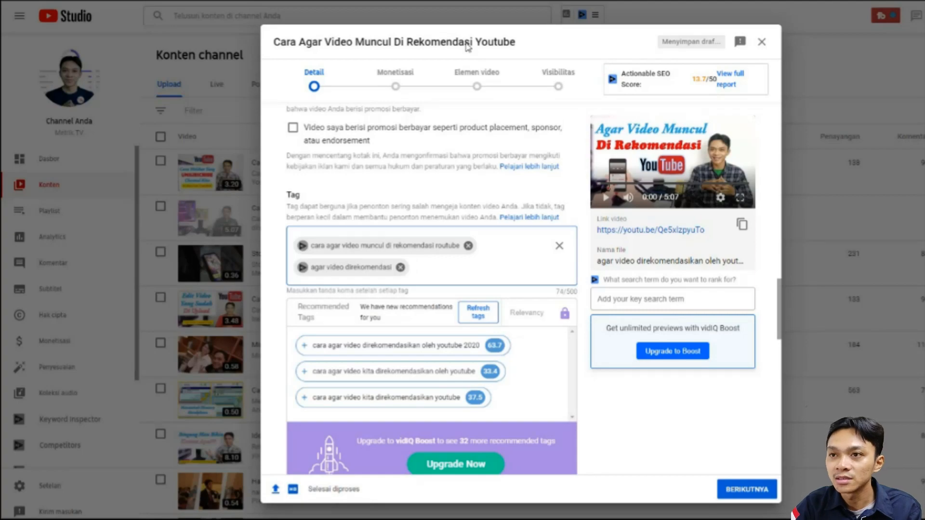
pyautogui.hotkey('ctrl', 'v')
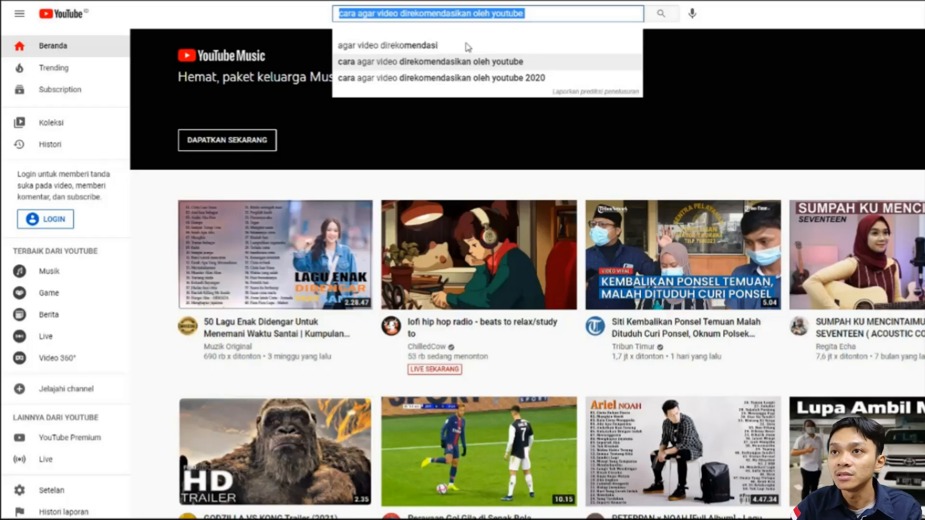
# - Copy the YouTube search suggestion "cara agar video direkomendasikan oleh youtube 2020" and add it as the fourth tag in YouTube Studio
pyautogui.press('Down')
pyautogui.press('Down')
pyautogui.press('Up')
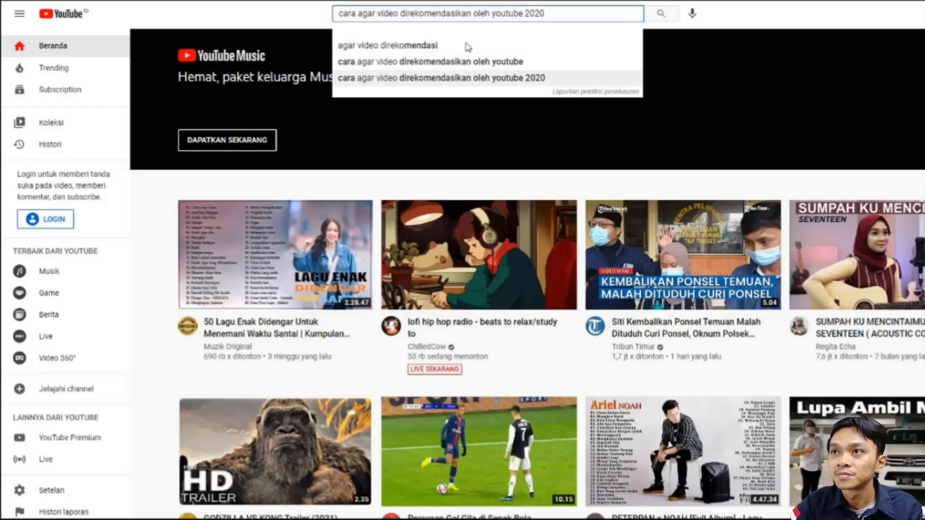
pyautogui.hotkey('ctrl', 'a')
pyautogui.hotkey('ctrl', 'c')
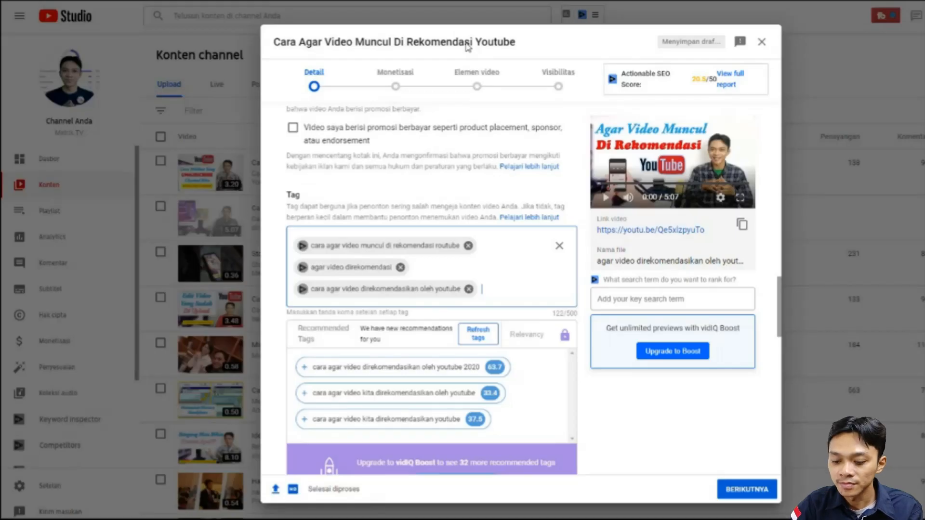
pyautogui.hotkey('ctrl', 'v')
pyautogui.press('Return')
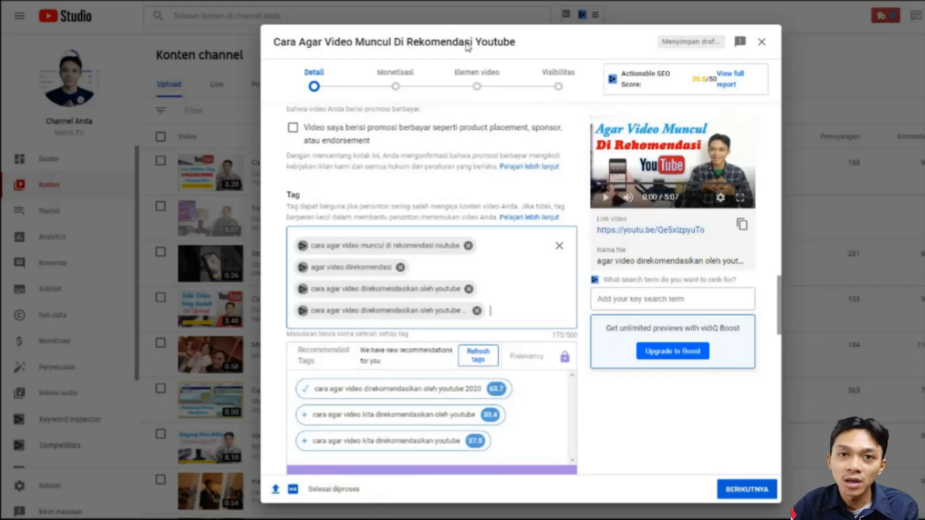
# - Switch to YouTube and look through the search suggestions for "agar videwo", "agar video mudah dir" and "agar video mudah"
pyautogui.hotkey('alt', 'Tab')
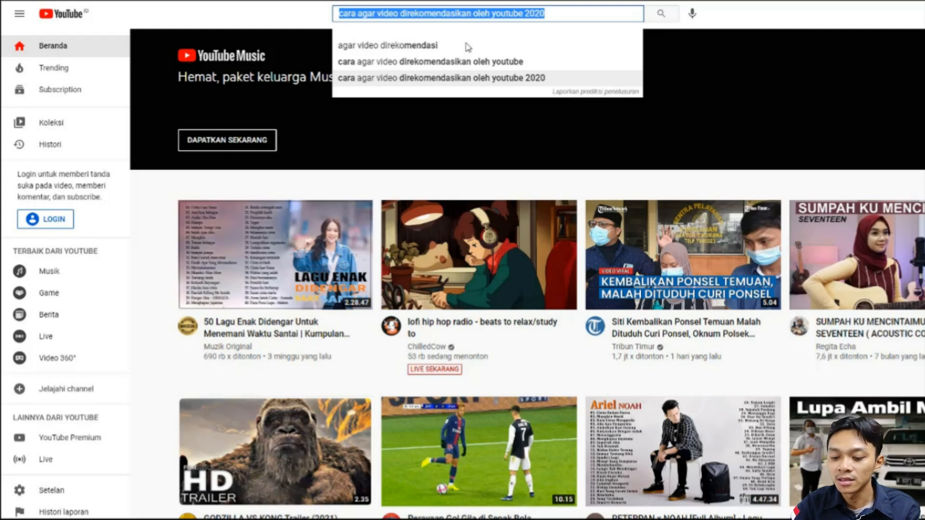
pyautogui.write('agar')
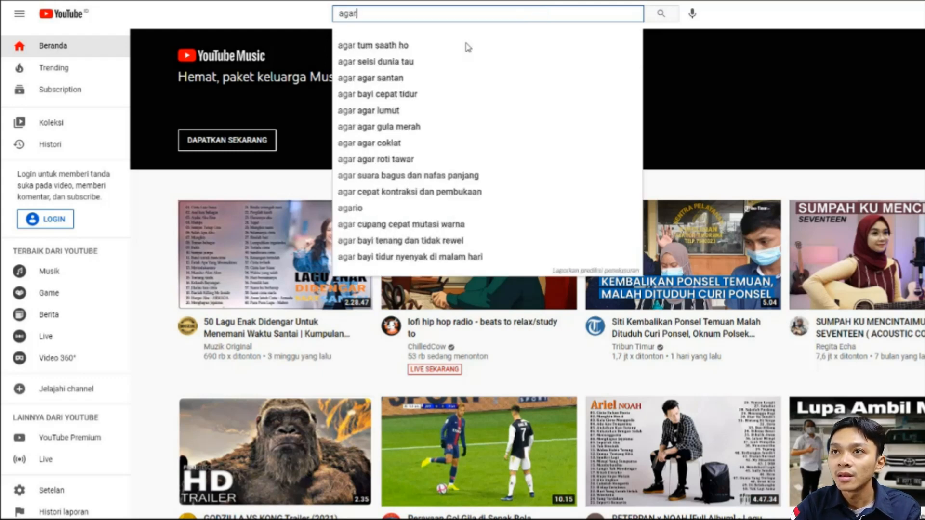
pyautogui.write(' videwo')
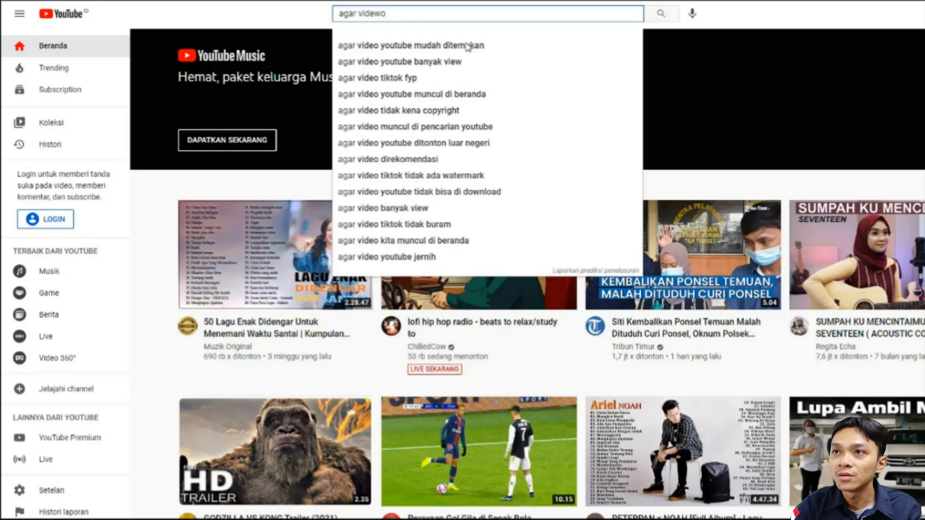
pyautogui.press('Down')
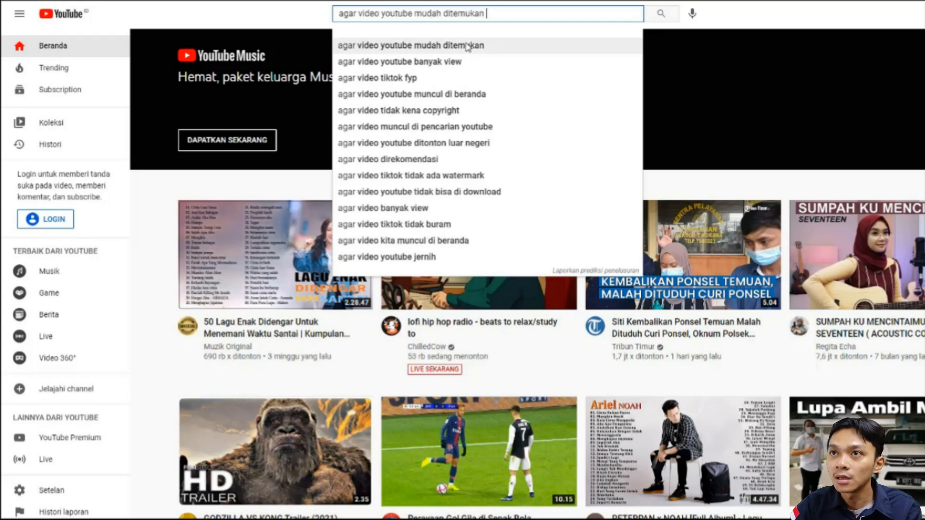
pyautogui.hotkey('ctrl', 'shift', 'Left')
pyautogui.hotkey('ctrl', 'shift', 'Left')
pyautogui.hotkey('ctrl', 'shift', 'Left')
pyautogui.write('mudah dir')
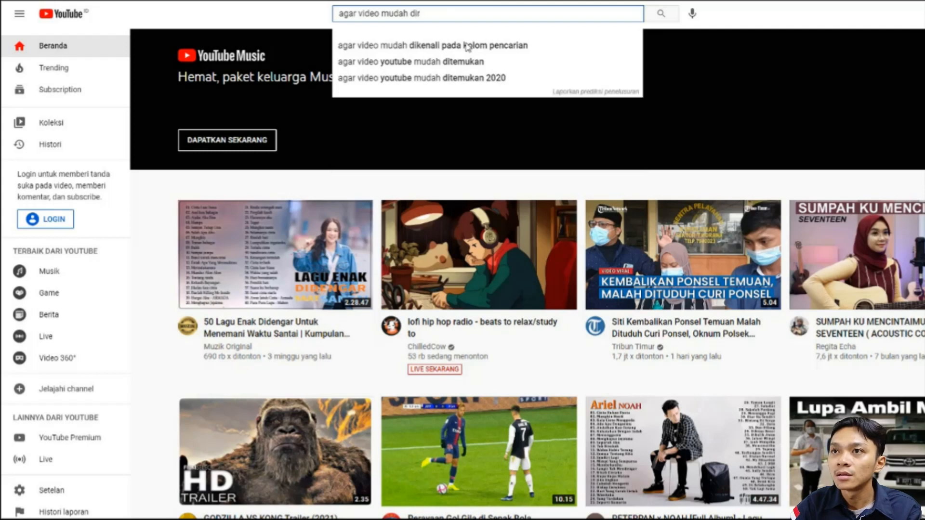
pyautogui.press('BackSpace')
pyautogui.press('BackSpace')
pyautogui.press('BackSpace')
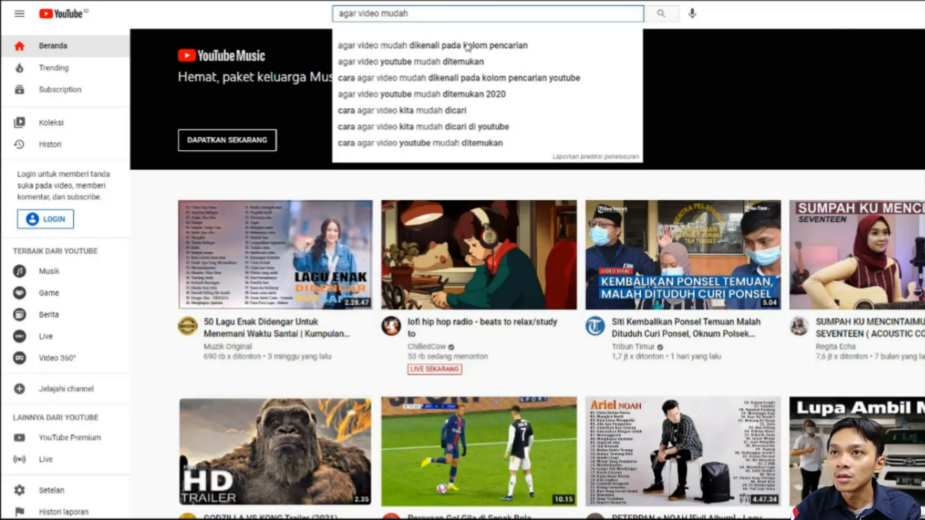
# - Check the YouTube search suggestions for "agar video rekome" and "cara agar video direkomendasikan oleh youtube 2020" against the tag list in YouTube Studio
pyautogui.hotkey('ctrl', 'shift', 'Left')
pyautogui.write('rekome')
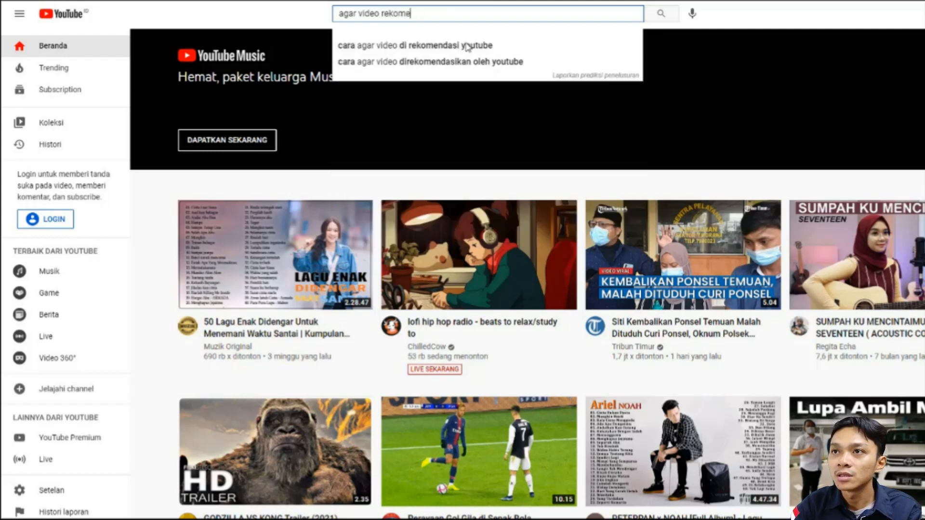
pyautogui.press('Down')
pyautogui.press('Down')
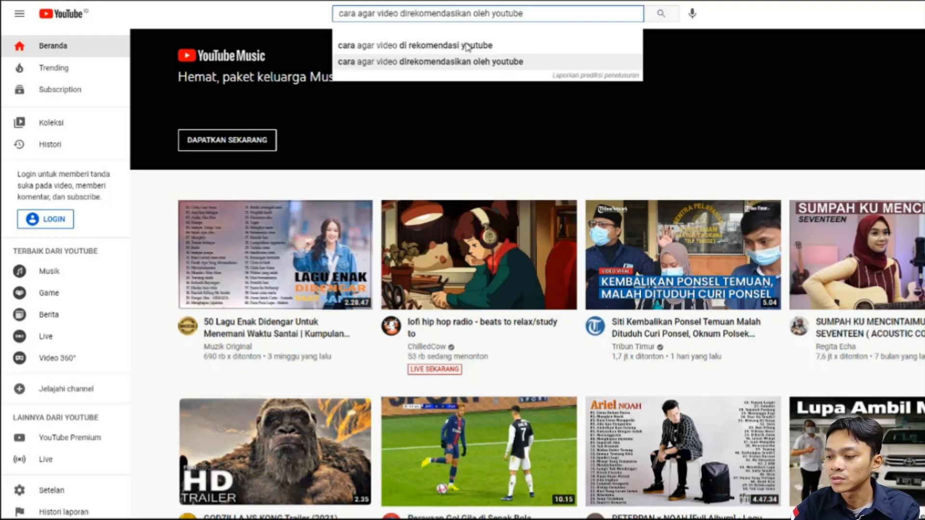
pyautogui.write('2020')
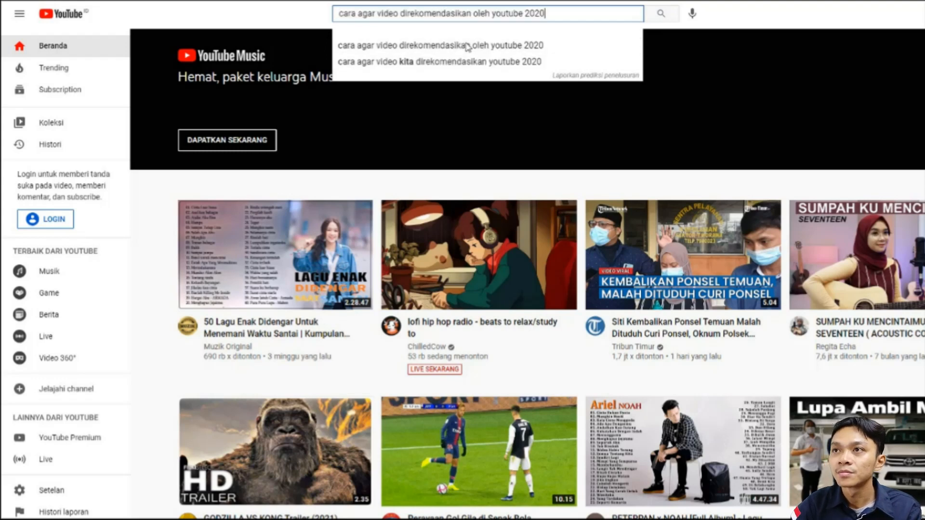
pyautogui.hotkey('ctrl', 'z')
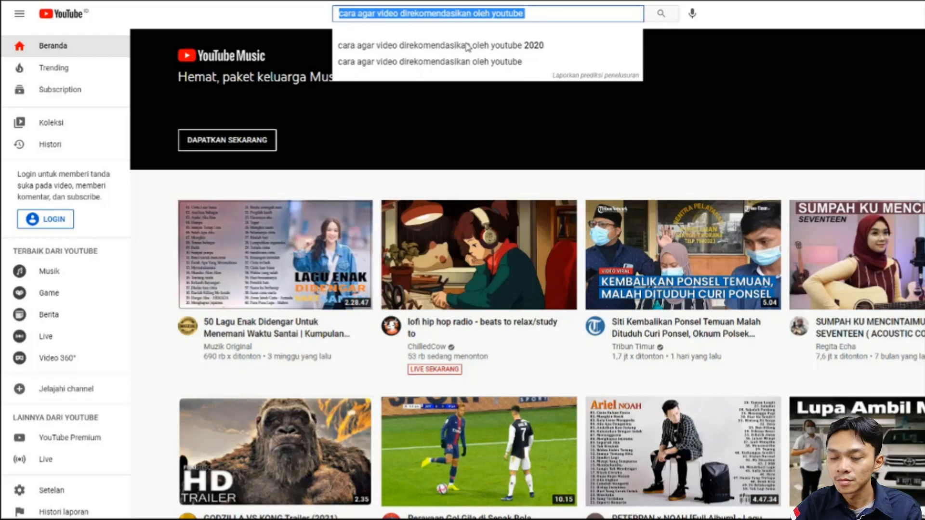
pyautogui.hotkey('alt', 'Tab')
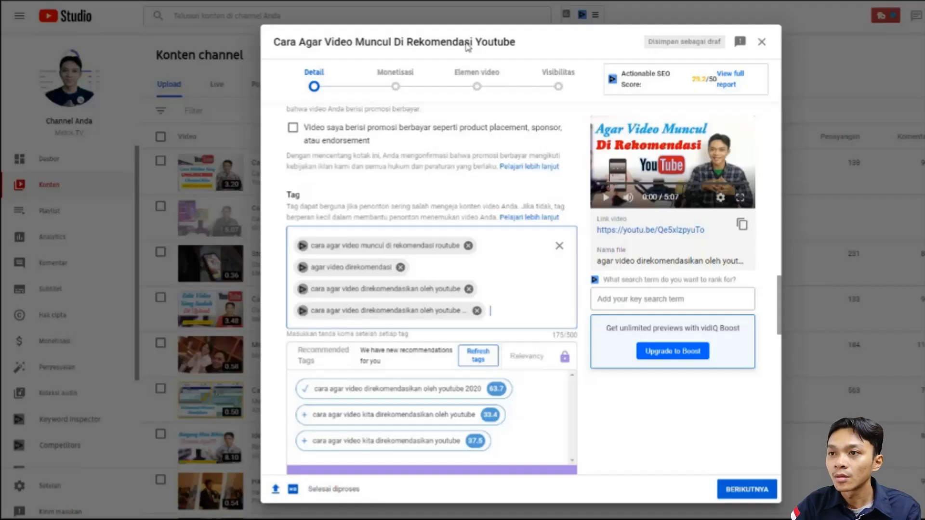
pyautogui.hotkey('alt', 'Tab')
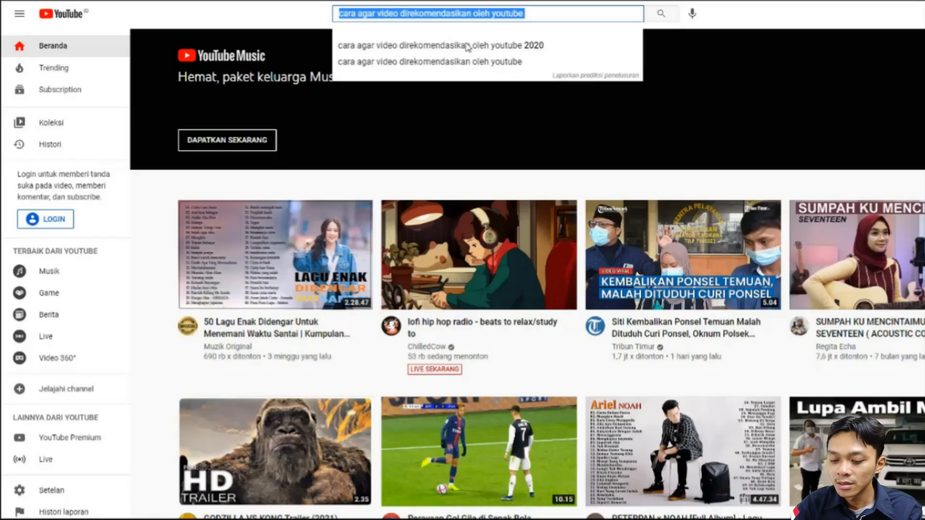
# - Compare the YouTube search suggestions for "cara agar video direk" with the tags already added in YouTube Studio
pyautogui.write('cara agar video direko')
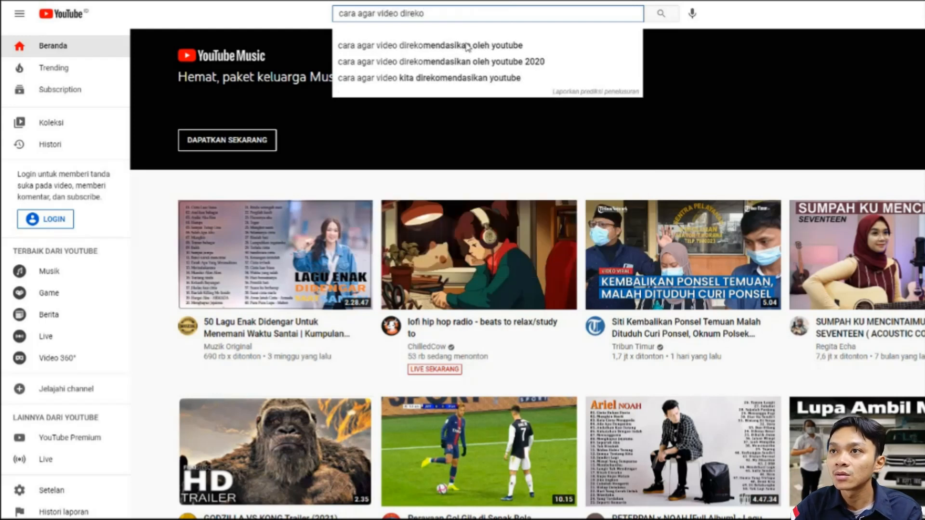
pyautogui.press('Down')
pyautogui.hotkey('ctrl', 'a')
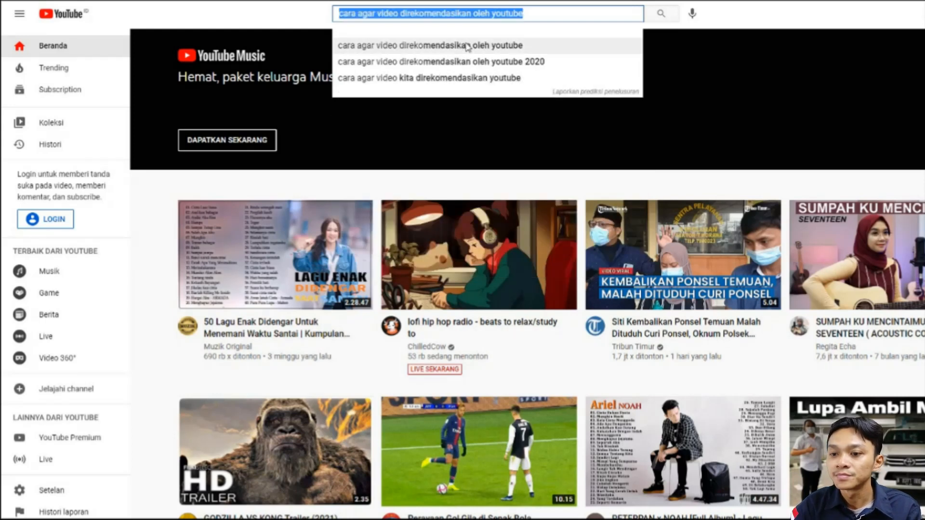
pyautogui.hotkey('alt', 'Tab')
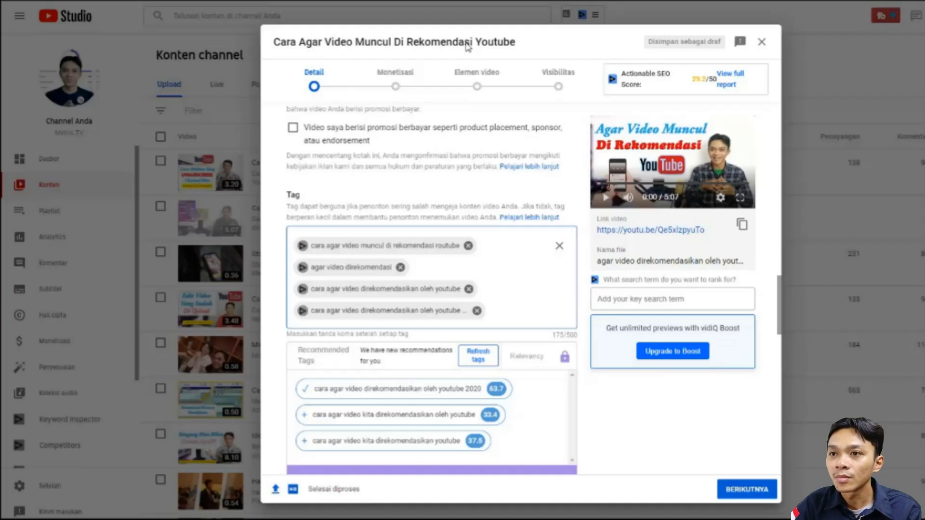
pyautogui.hotkey('alt', 'Tab')
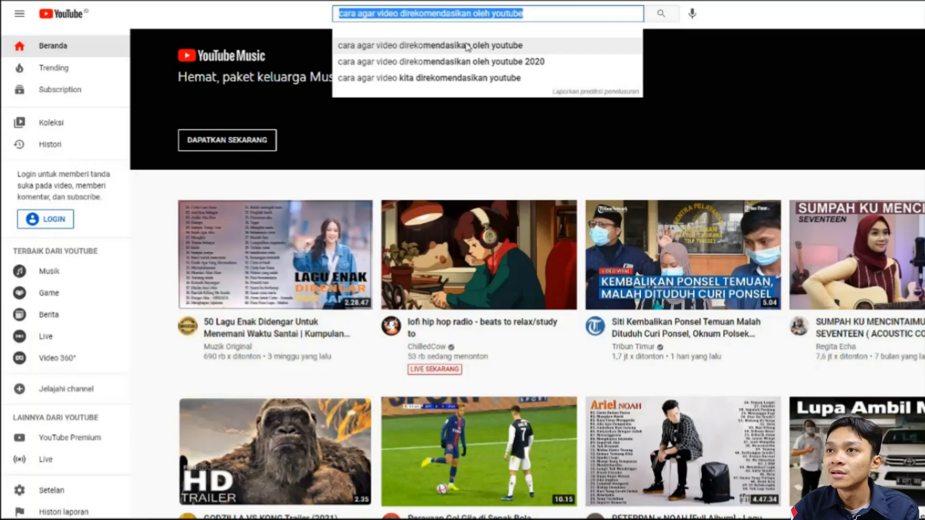
pyautogui.hotkey('alt', 'Tab')
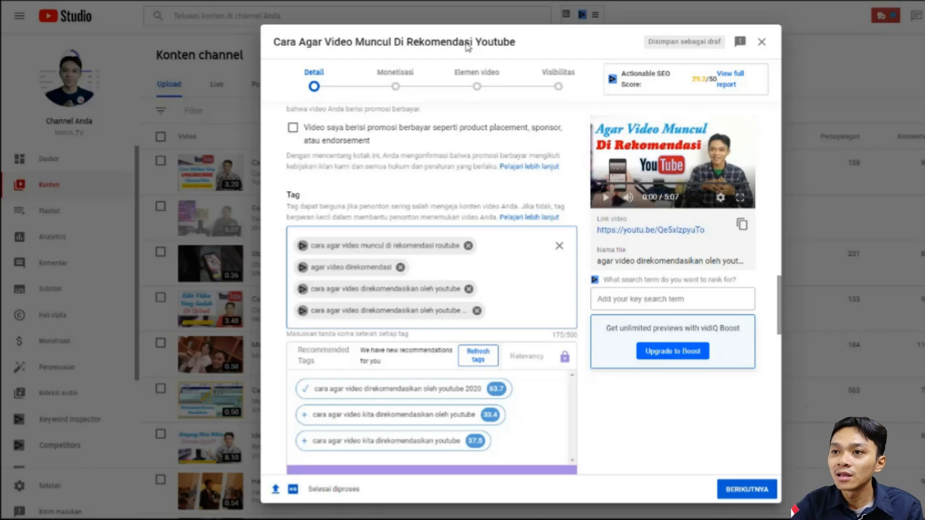
# - Recheck the video title and add the tag "agar video muncul di rekomendasi youtube" as the fifth tag
pyautogui.scroll(8, 475, 352)
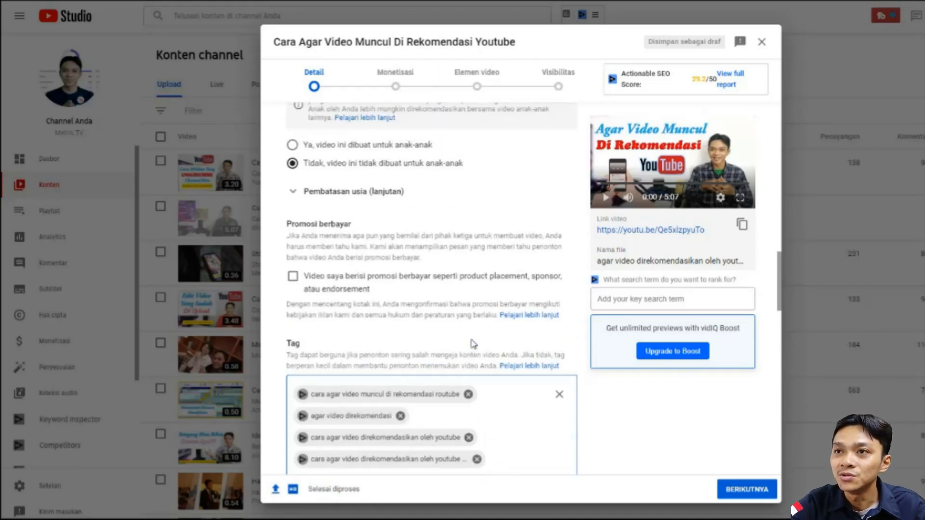
pyautogui.scroll(10, 473, 344)
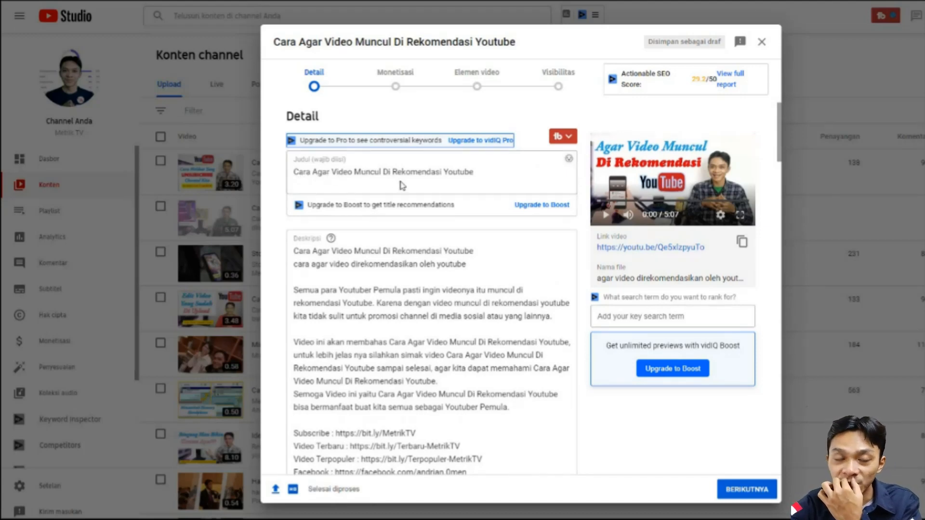
pyautogui.scroll(-15, 407, 308)
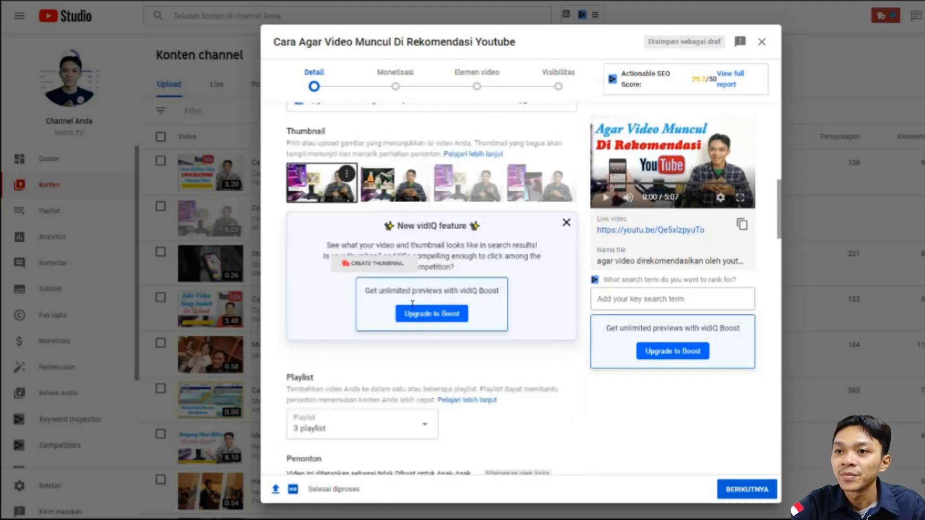
pyautogui.scroll(-3, 407, 317)
pyautogui.click(512, 310)
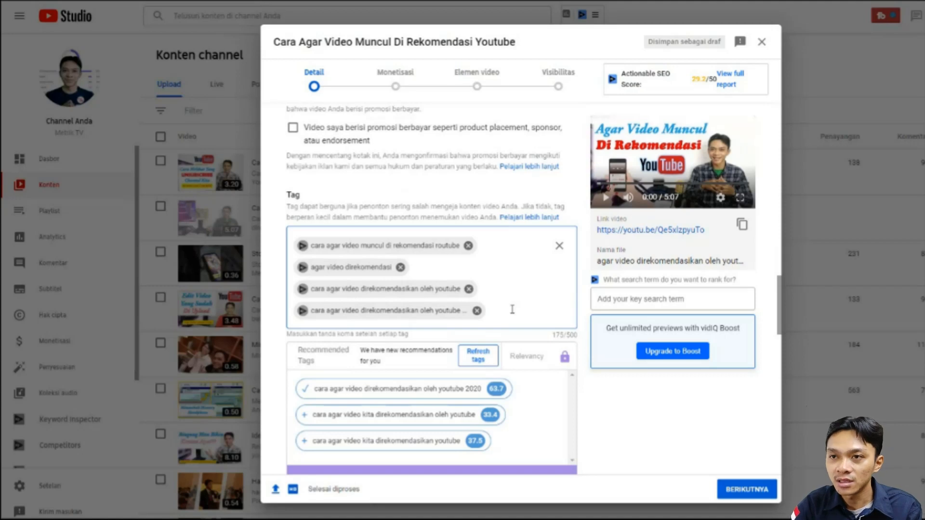
pyautogui.write('agar v')
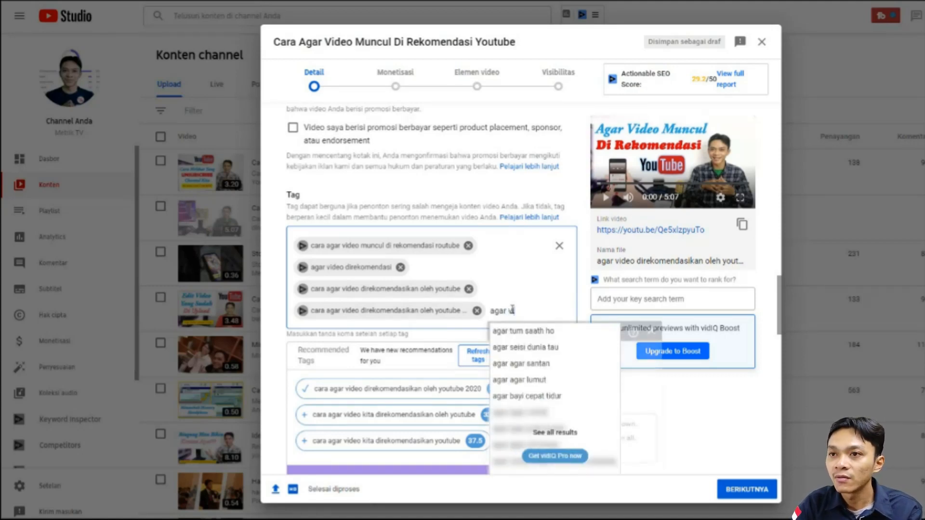
pyautogui.write('ideo muncul')
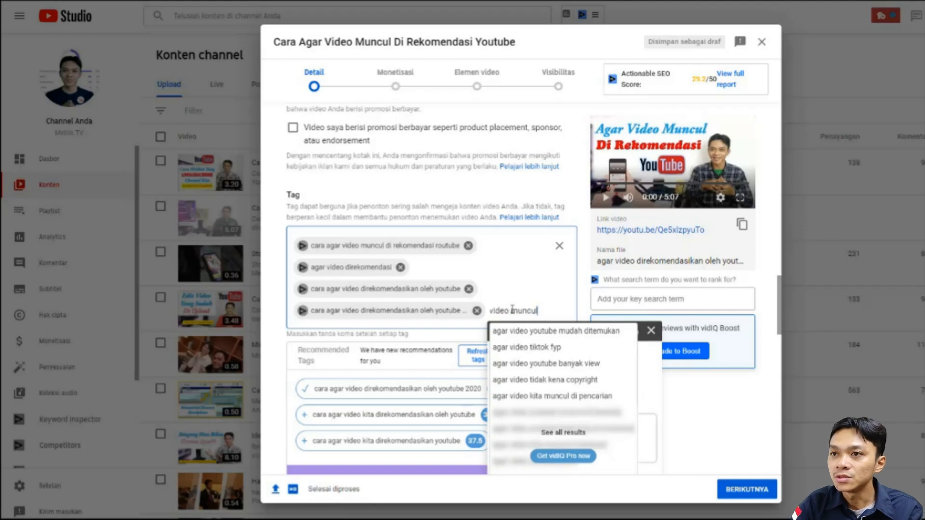
pyautogui.write(' di rekom')
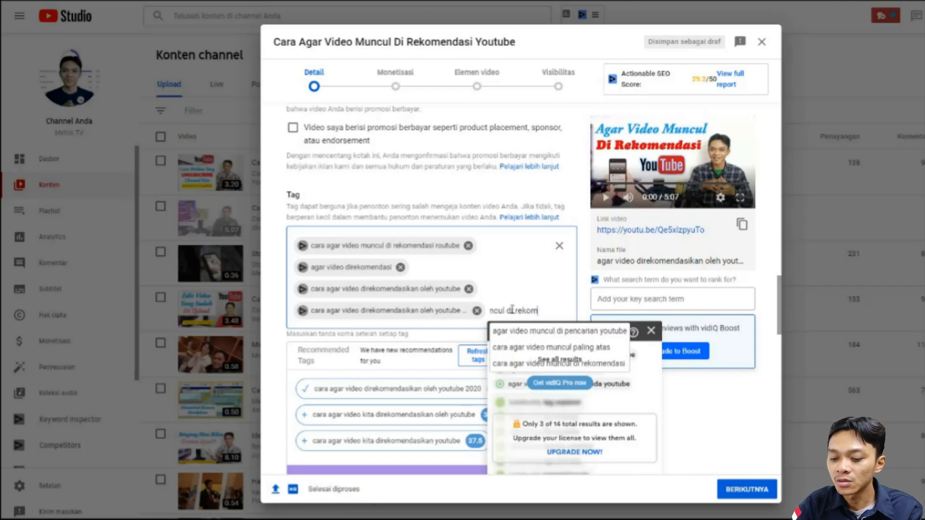
pyautogui.write('endasi youtube')
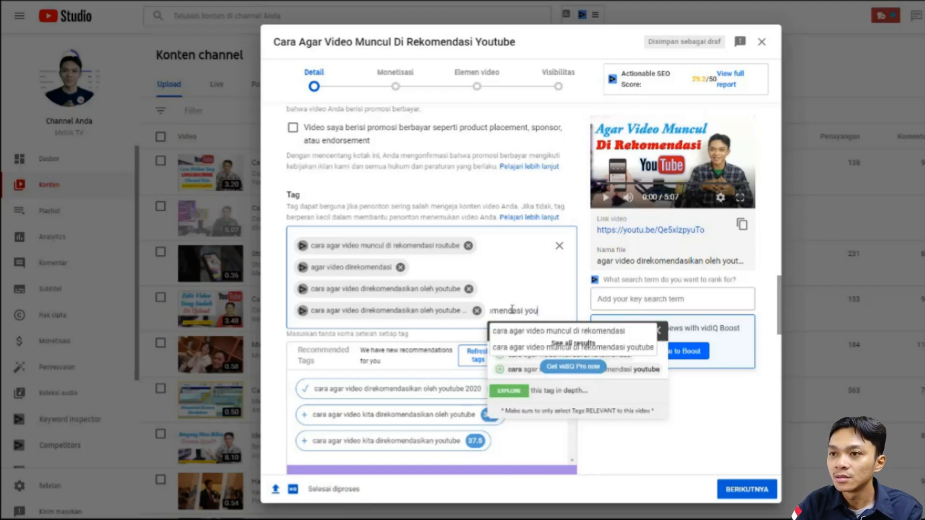
pyautogui.press('Return')
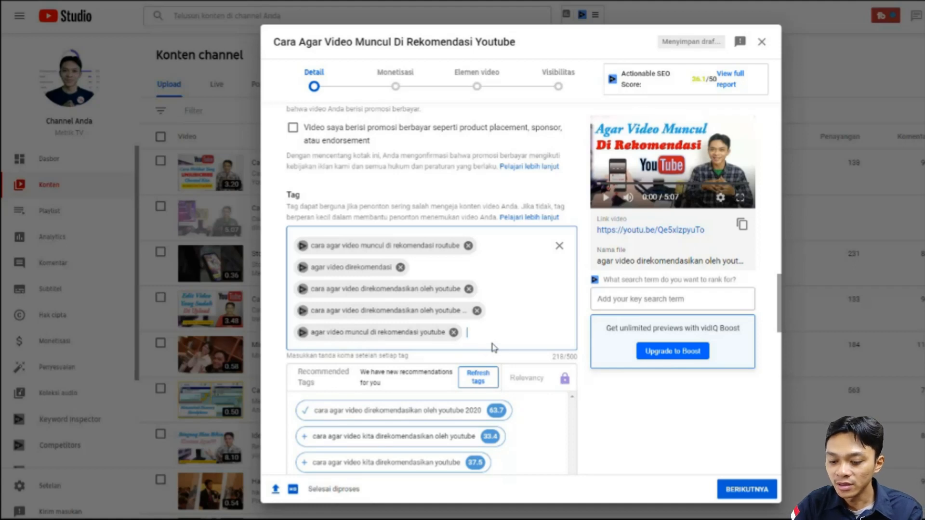
# - Add "cara video mundul di rekomendasi youtube" as the sixth tag
pyautogui.write('cara video muncul')
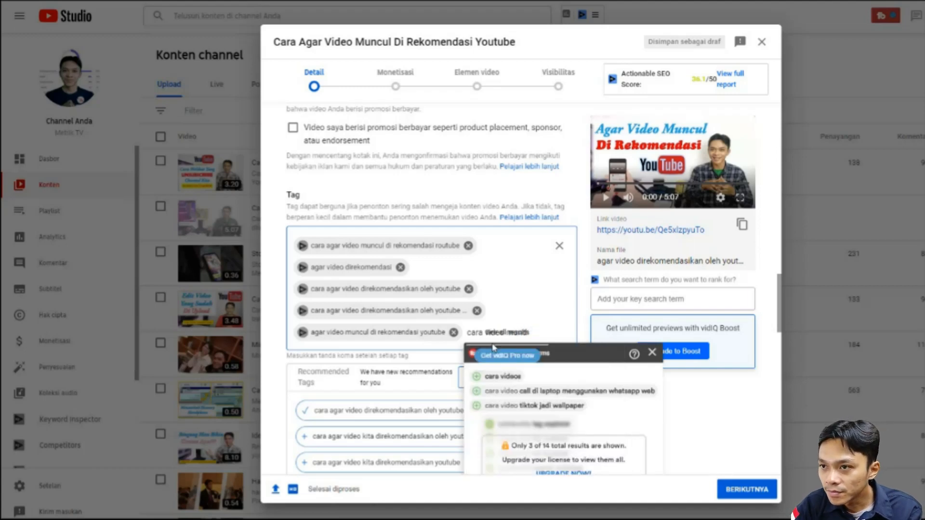
pyautogui.write('ndul di rekomendas')
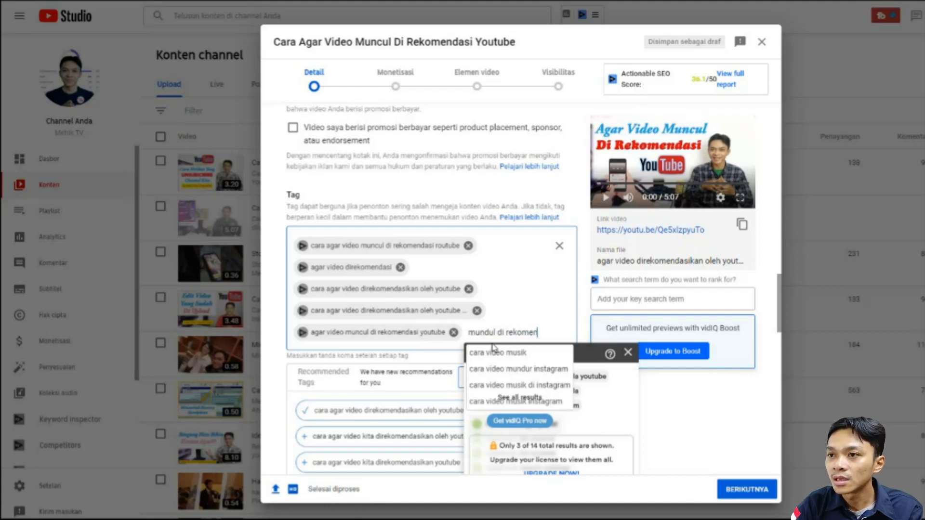
pyautogui.press('BackSpace')
pyautogui.press('BackSpace')
pyautogui.press('BackSpace')
pyautogui.write('asu')
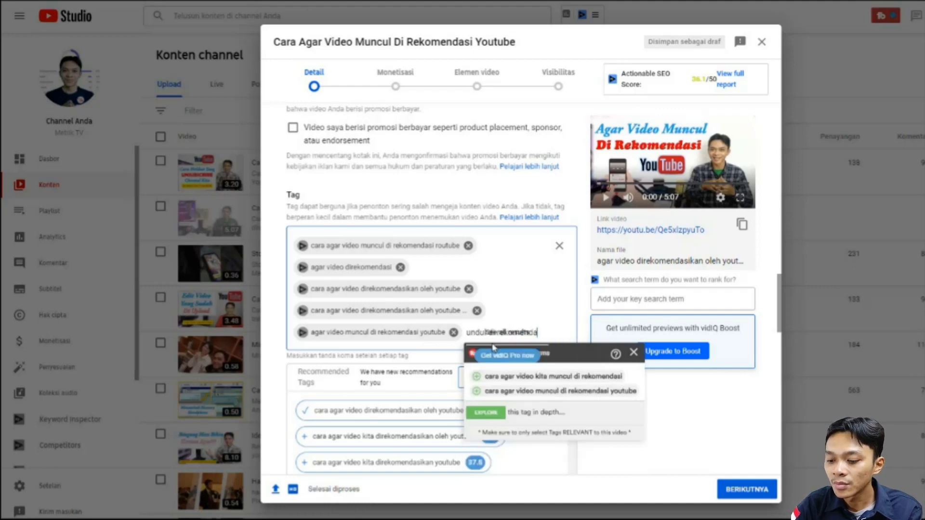
pyautogui.press('BackSpace')
pyautogui.write('i youtube')
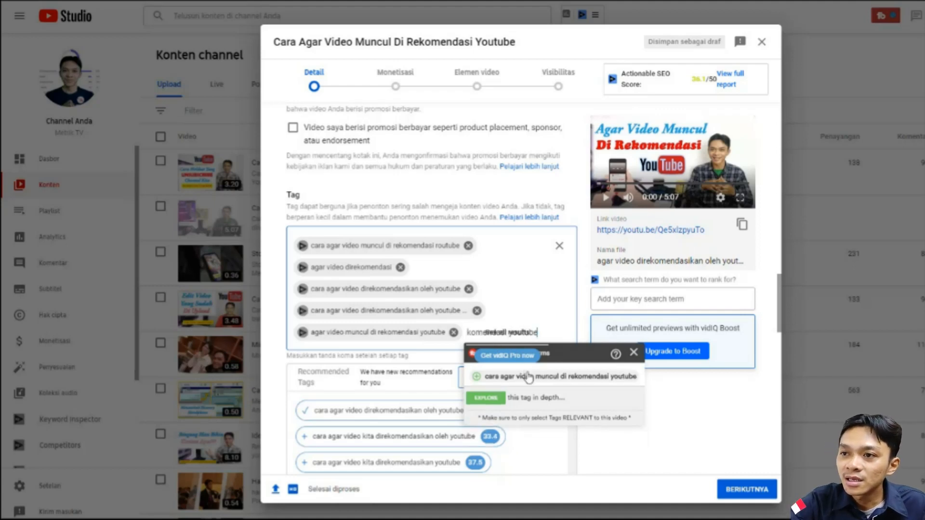
pyautogui.scroll(-1, 530, 375)
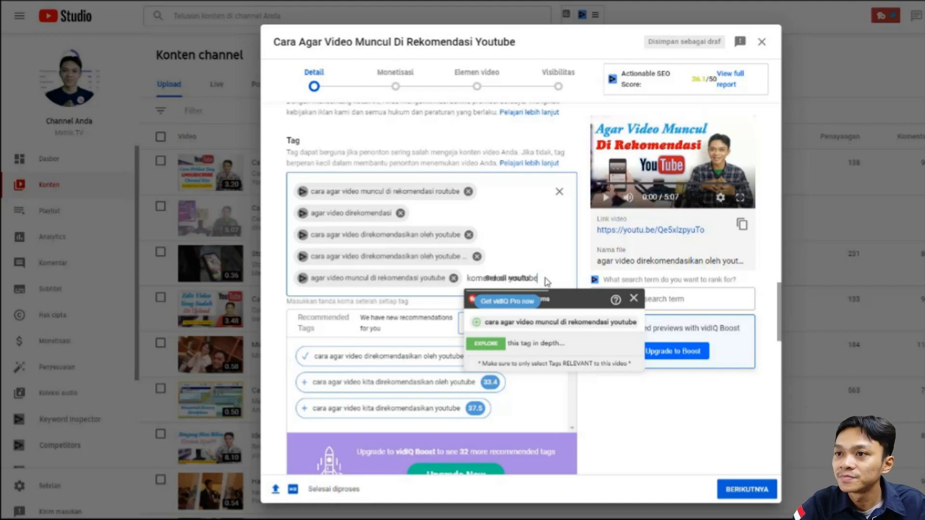
pyautogui.press('Return')
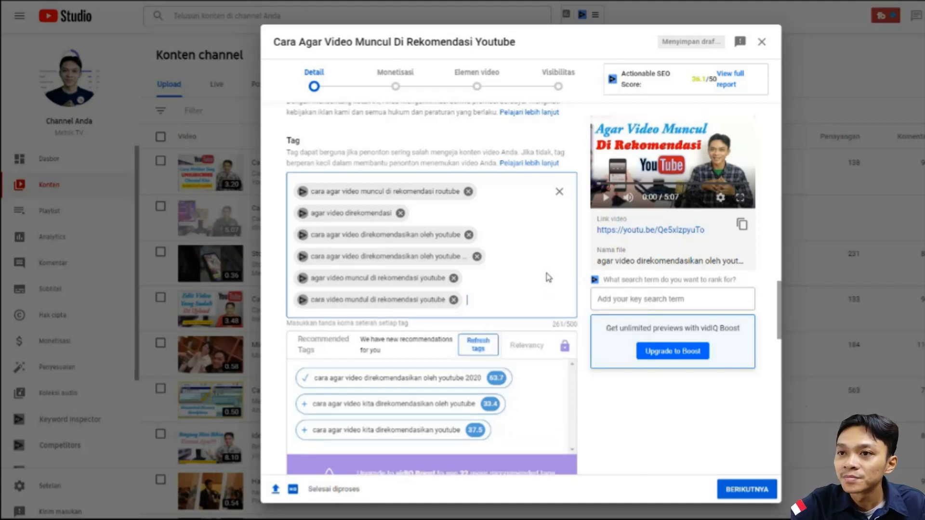
# - Correct the misspelled word in the sixth tag so it reads "cara video muncul di rekomendasi youtube"
pyautogui.click(363, 301)
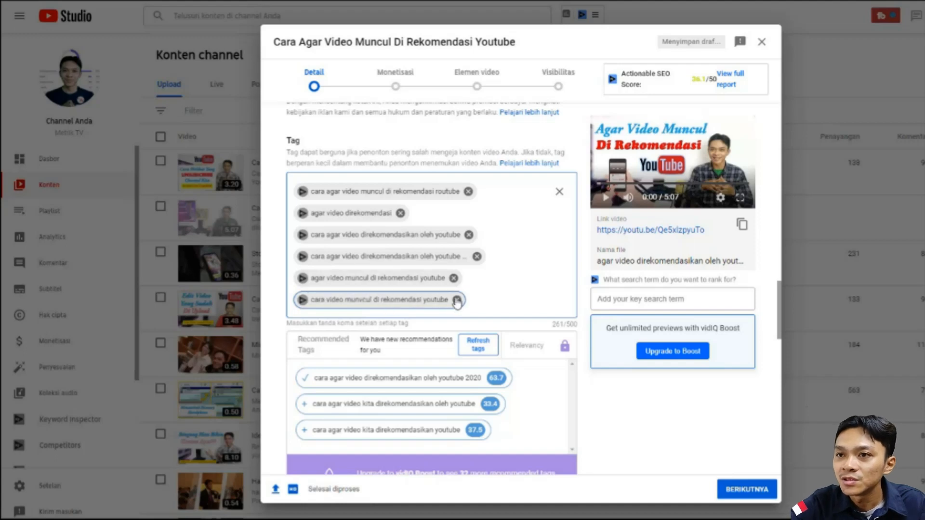
pyautogui.press('BackSpace')
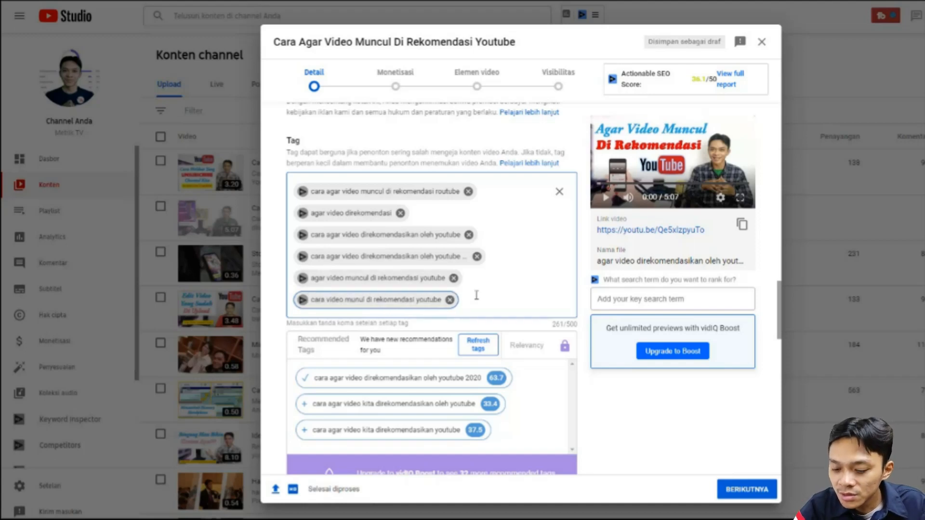
pyautogui.press('BackSpace')
pyautogui.write('c')
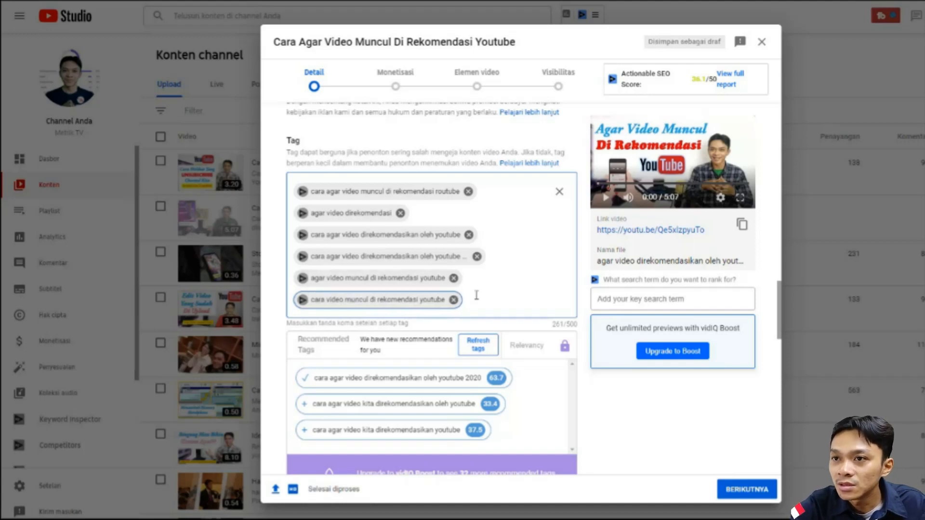
pyautogui.click(504, 298)
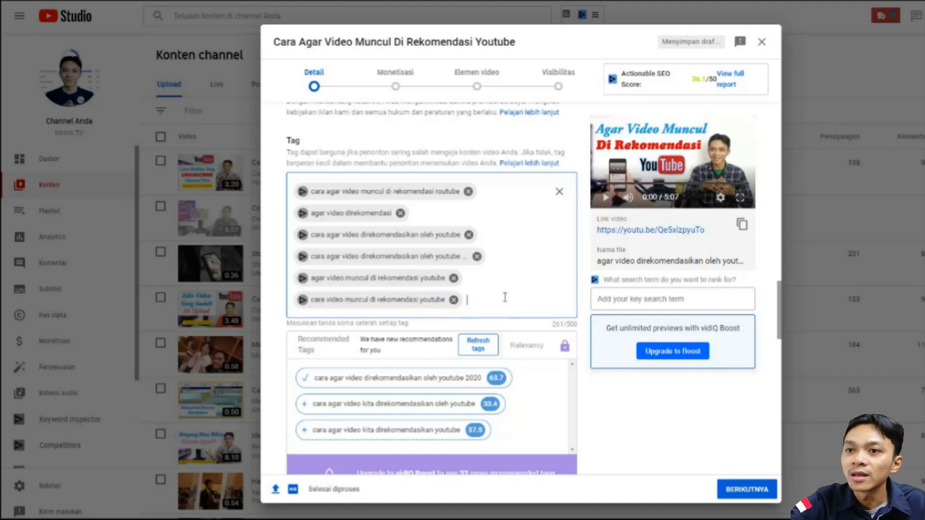
# - Add the vidIQ recommended tags "cara agar video kita direkomendasikan oleh youtube" and "cara agar video kita direkomendasikan youtube"
pyautogui.scroll(-1, 316, 367)
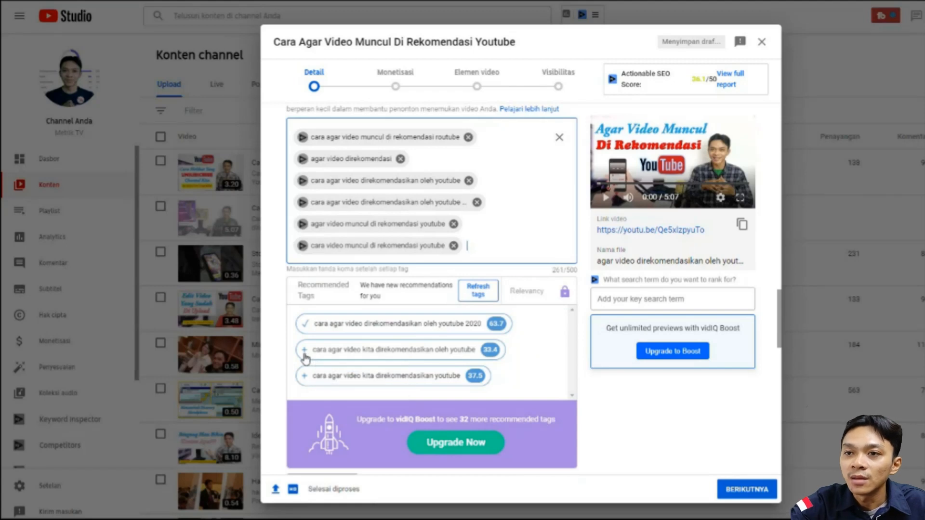
pyautogui.click(304, 350)
pyautogui.scroll(-1, 337, 352)
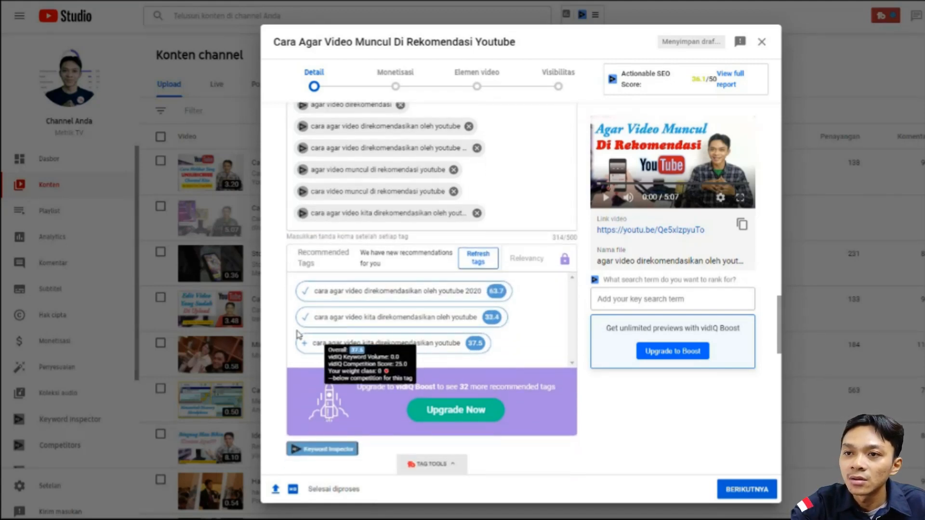
pyautogui.click(306, 344)
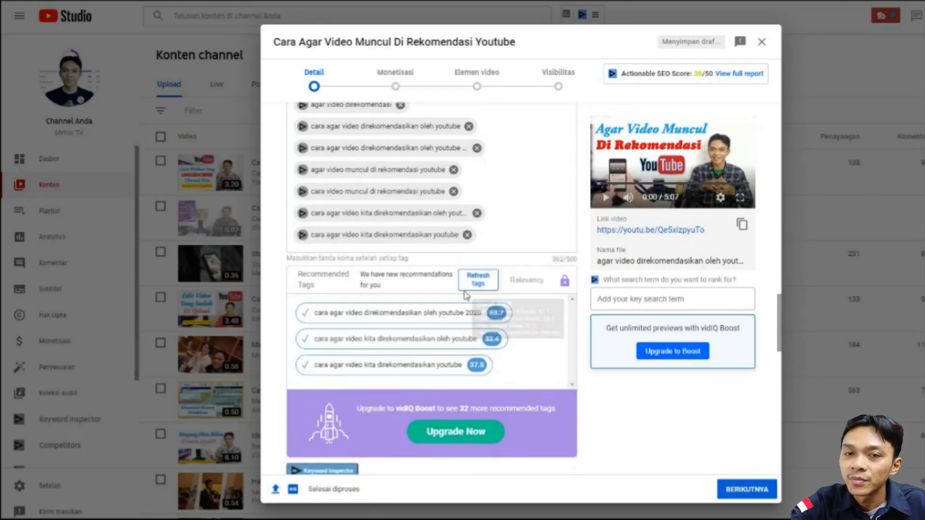
# - Add the three TubeBuddy recommended tags starting with "cara agar video kita": "muncul di beranda youtube", "banyak yang nonton" and "mudah ditemukan di youtube"
pyautogui.scroll(-1, 465, 300)
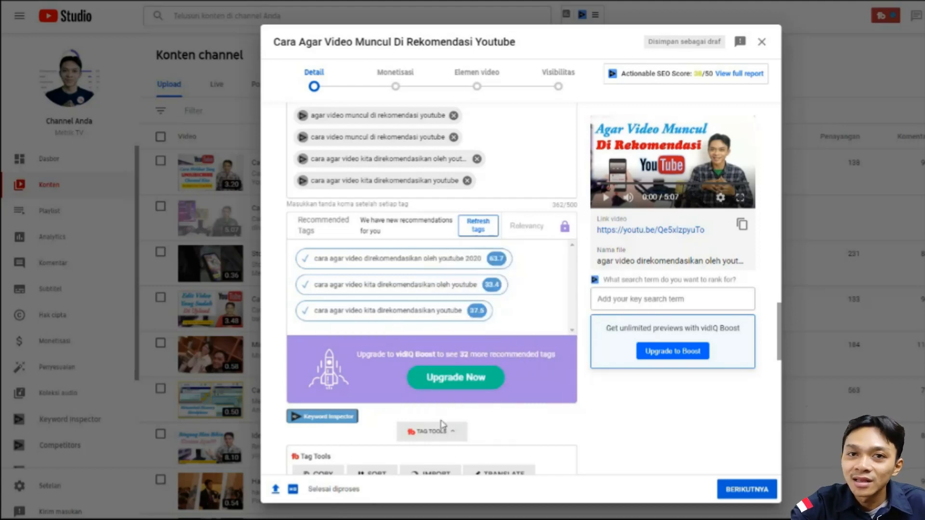
pyautogui.scroll(-7, 429, 373)
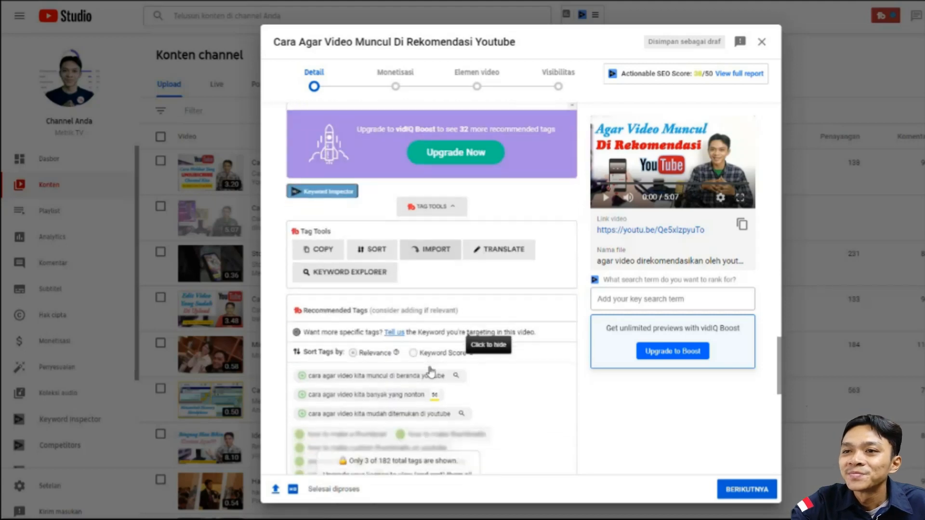
pyautogui.click(302, 275)
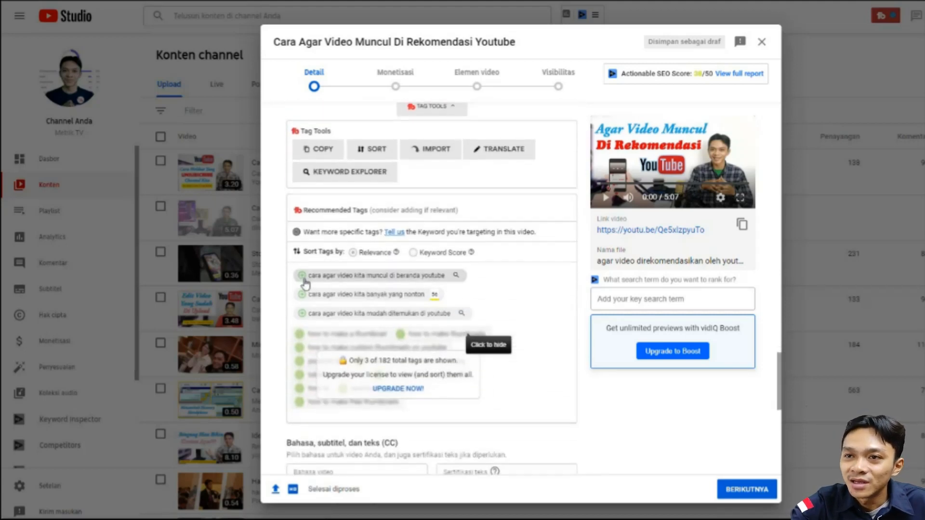
pyautogui.scroll(-8, 314, 304)
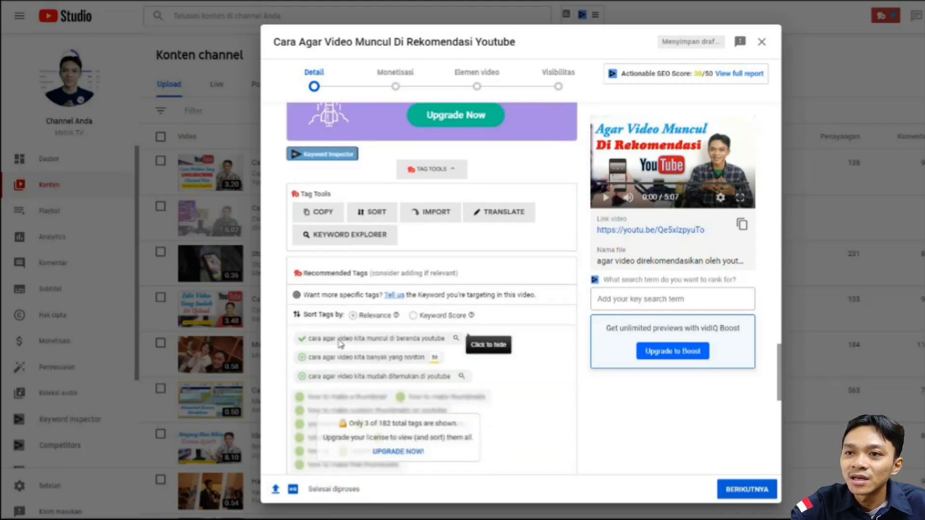
pyautogui.click(301, 263)
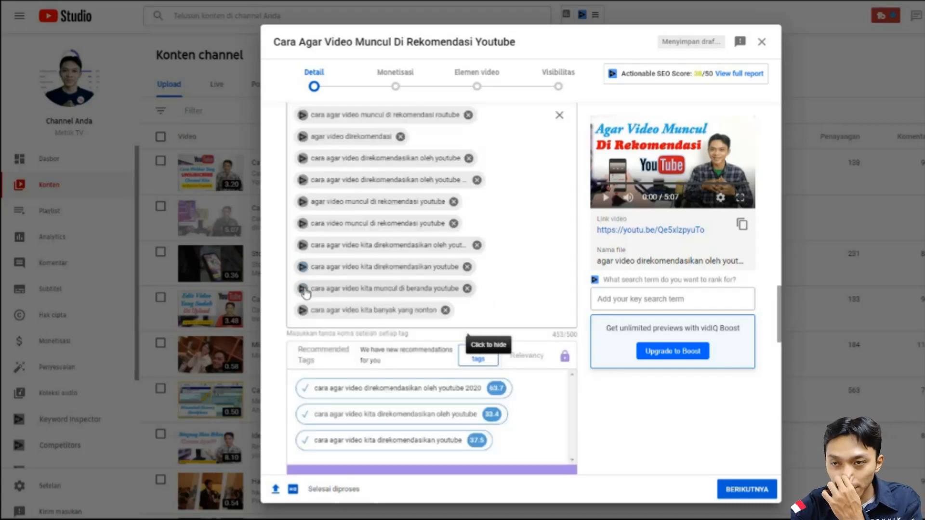
pyautogui.scroll(-8, 385, 315)
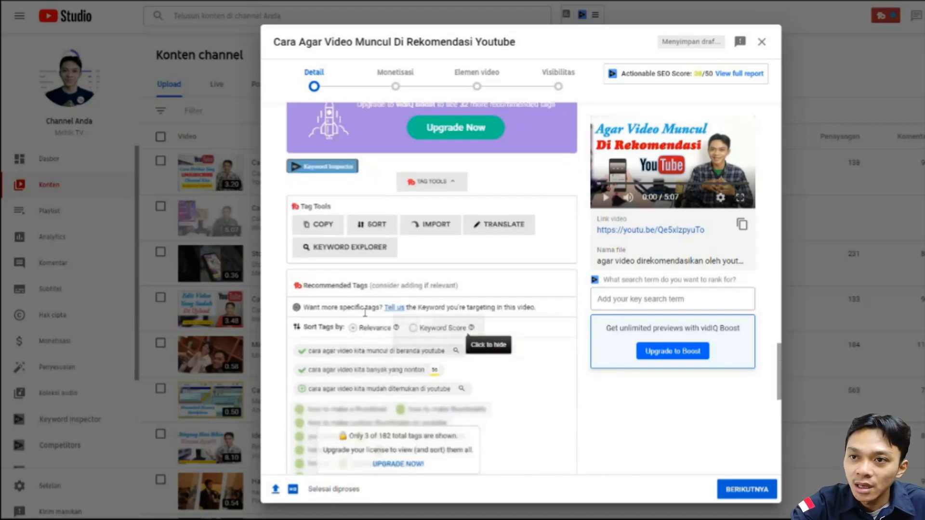
pyautogui.click(303, 335)
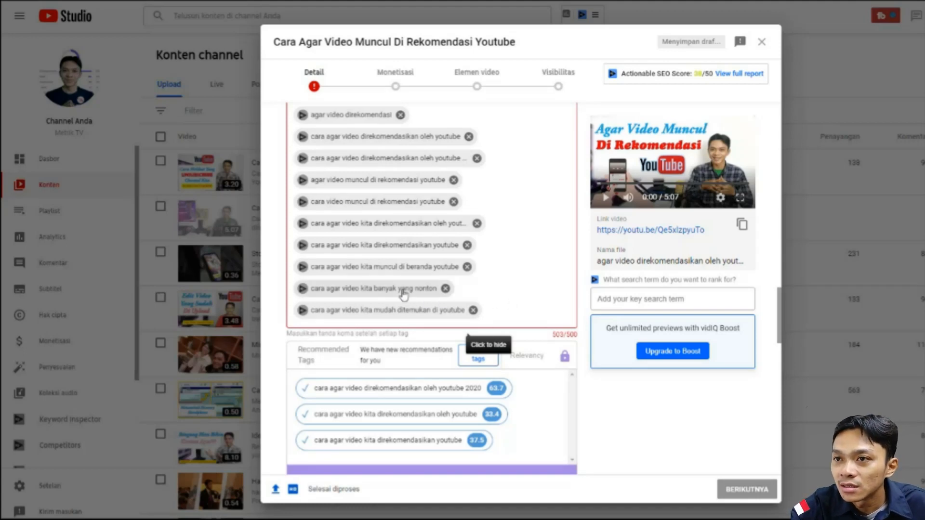
# - Remove the tag "cara agar video kita banyak yang nonton" to bring the tags back under the 500-character limit
pyautogui.scroll(1, 485, 280)
pyautogui.scroll(2, 485, 279)
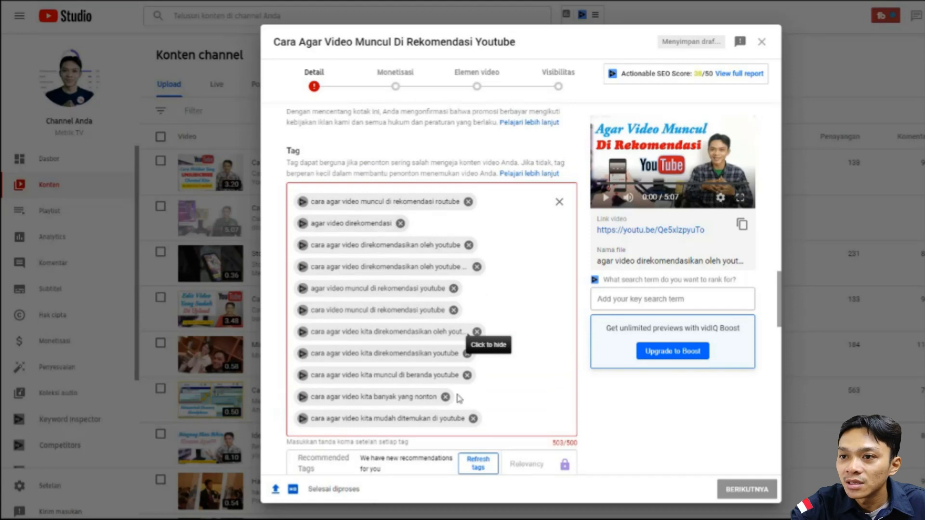
pyautogui.click(445, 397)
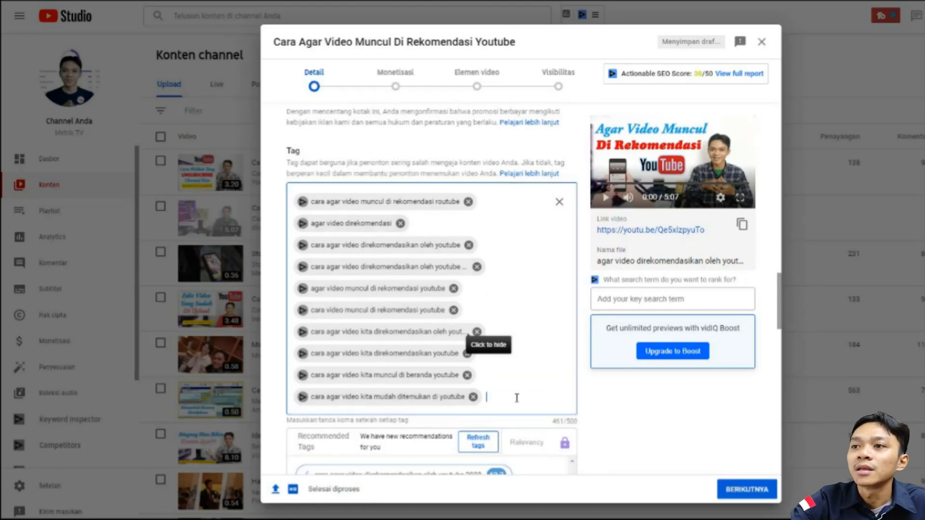
# - Review the completed tag list, the recommended tags and the language and subtitle settings below them
pyautogui.scroll(2, 516, 398)
pyautogui.scroll(-6, 516, 398)
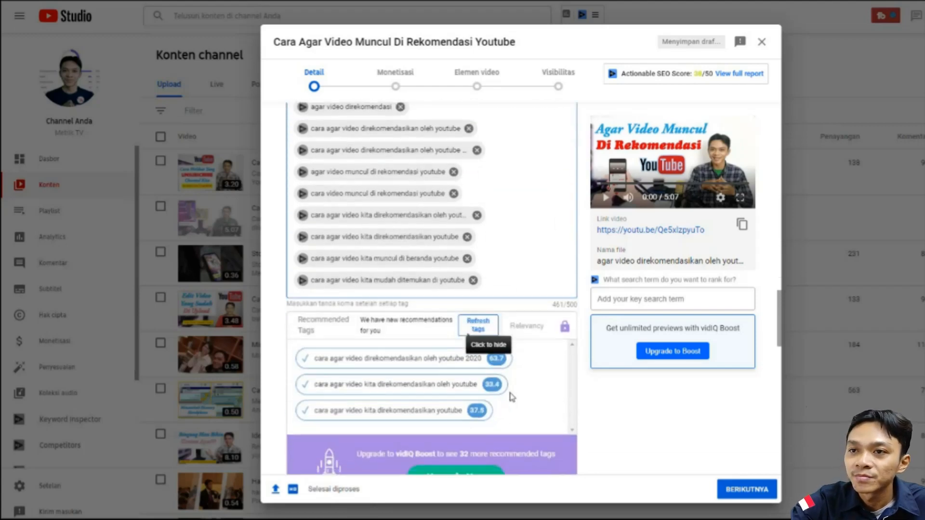
pyautogui.scroll(-2, 494, 381)
pyautogui.scroll(8, 495, 371)
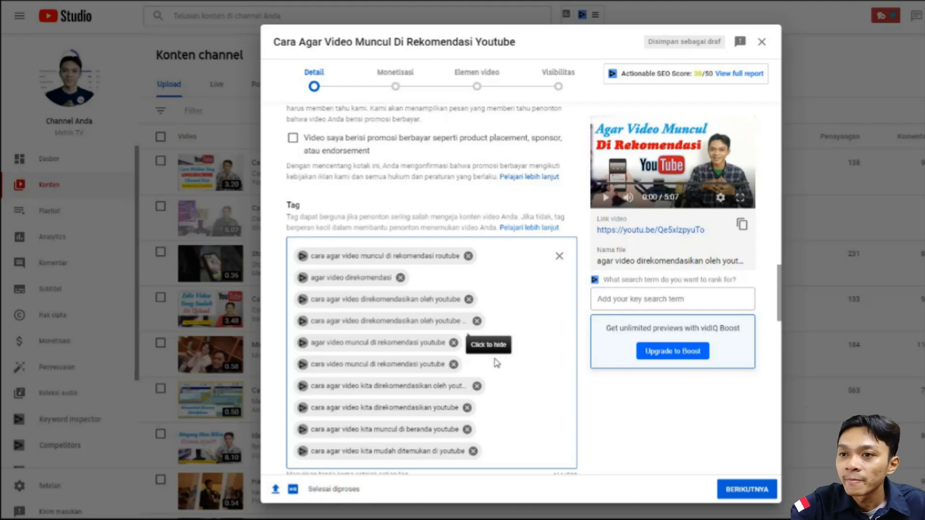
pyautogui.scroll(-1, 497, 362)
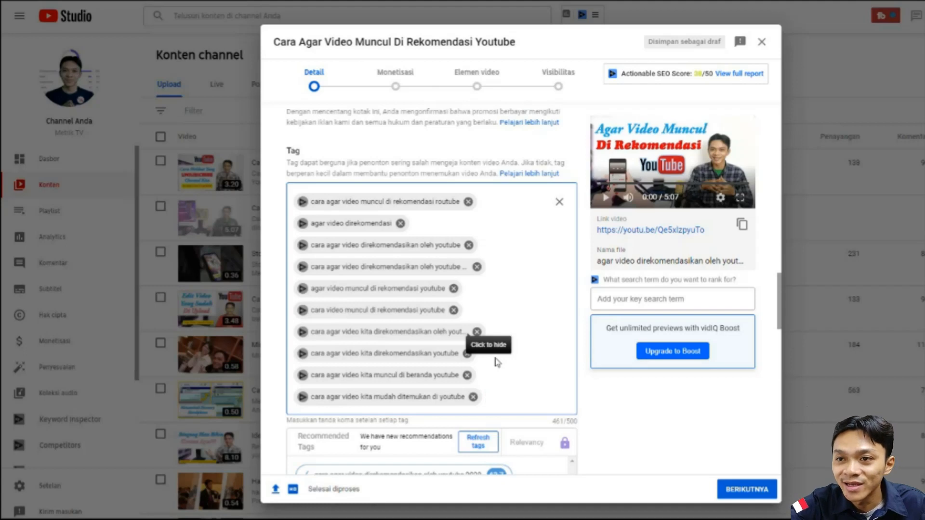
pyautogui.scroll(-3, 496, 364)
pyautogui.scroll(-12, 490, 367)
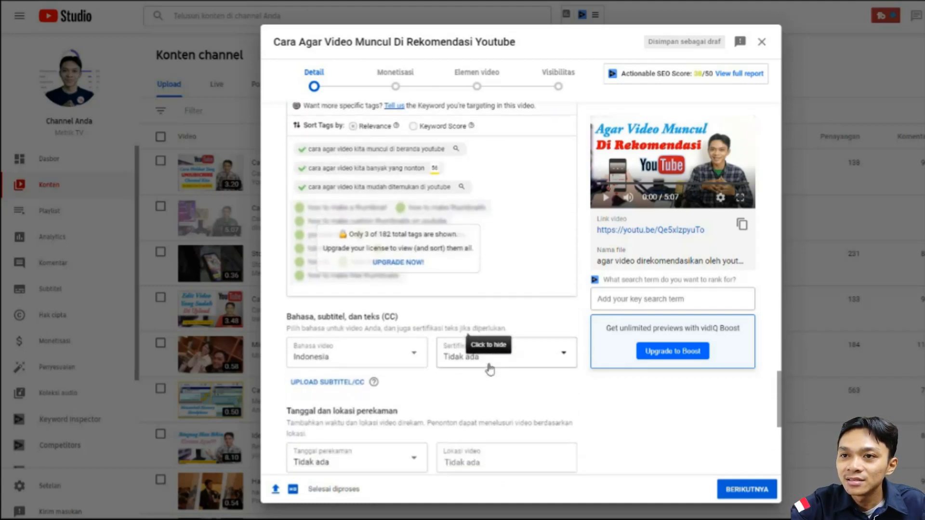
# - Choose Indonesia as the video language in the language and subtitle settings
pyautogui.scroll(-2, 490, 369)
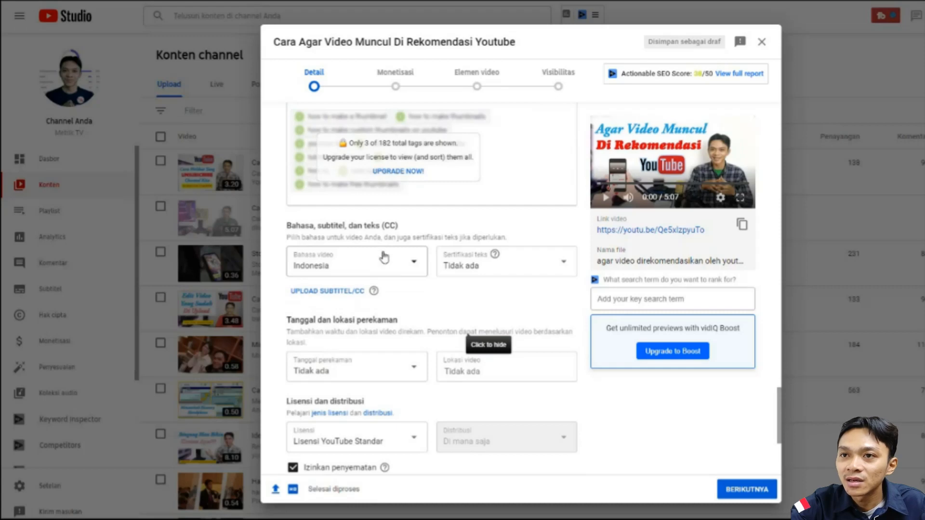
pyautogui.click(365, 265)
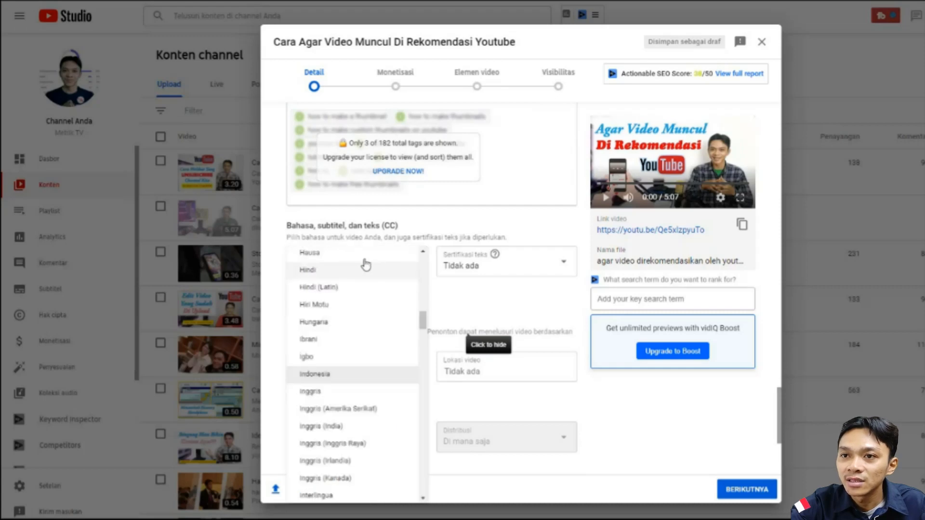
pyautogui.click(322, 380)
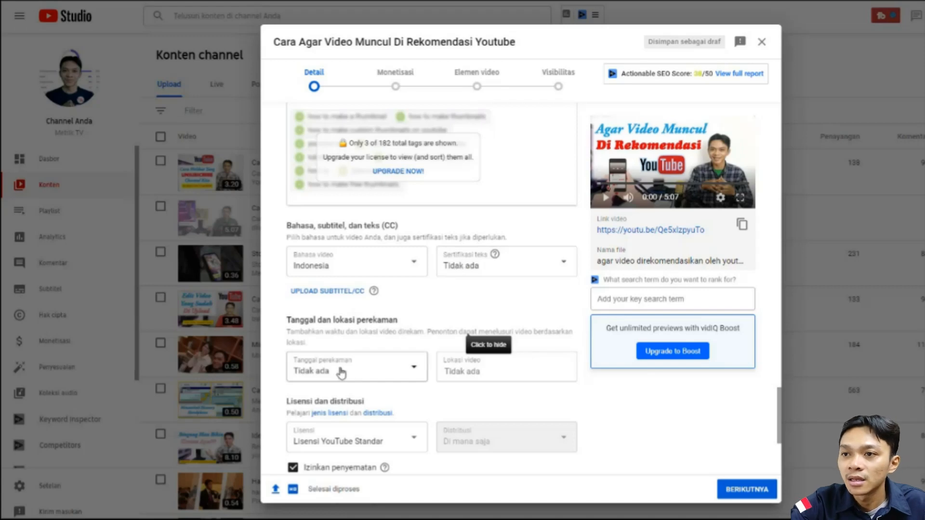
# - Examine the remaining video details: recording date, licence, category and comment settings, plus the tags, description, thumbnail, playlist and audience entries above
pyautogui.scroll(-1, 356, 372)
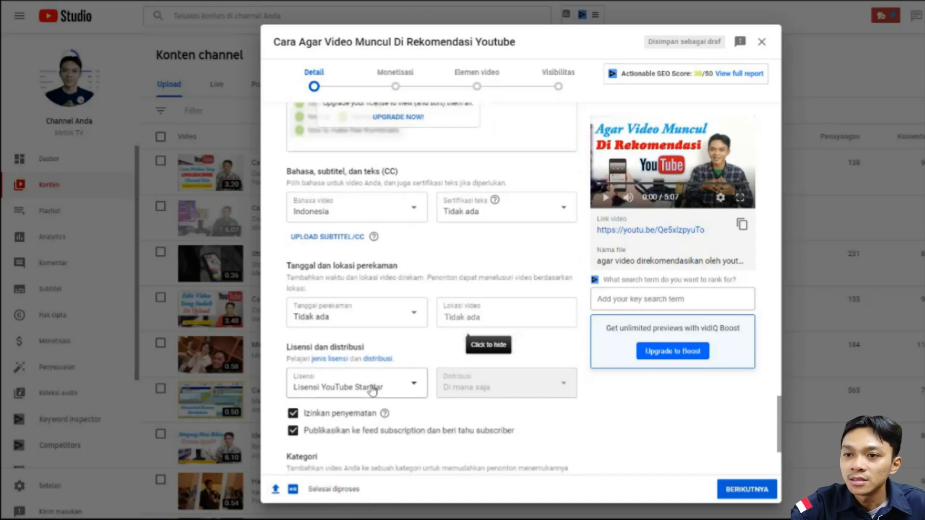
pyautogui.scroll(-1, 455, 381)
pyautogui.scroll(-1, 457, 380)
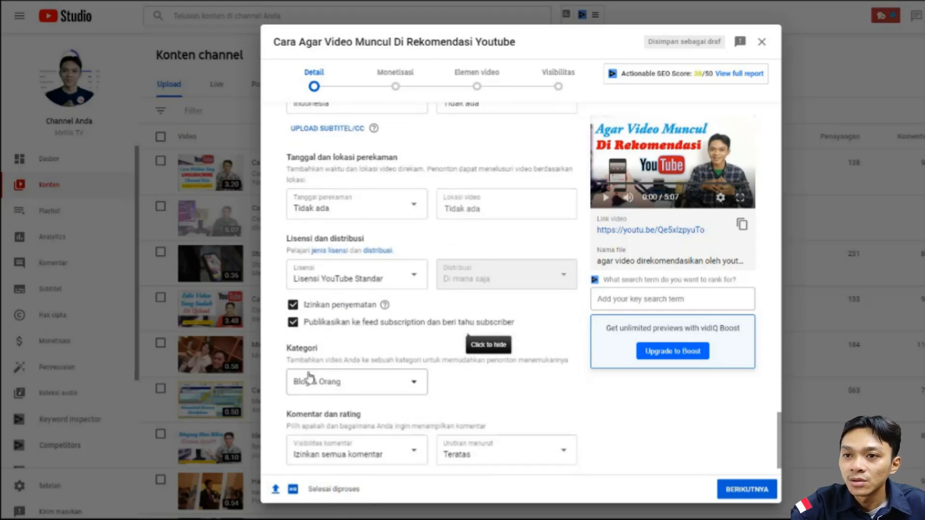
pyautogui.scroll(-1, 321, 381)
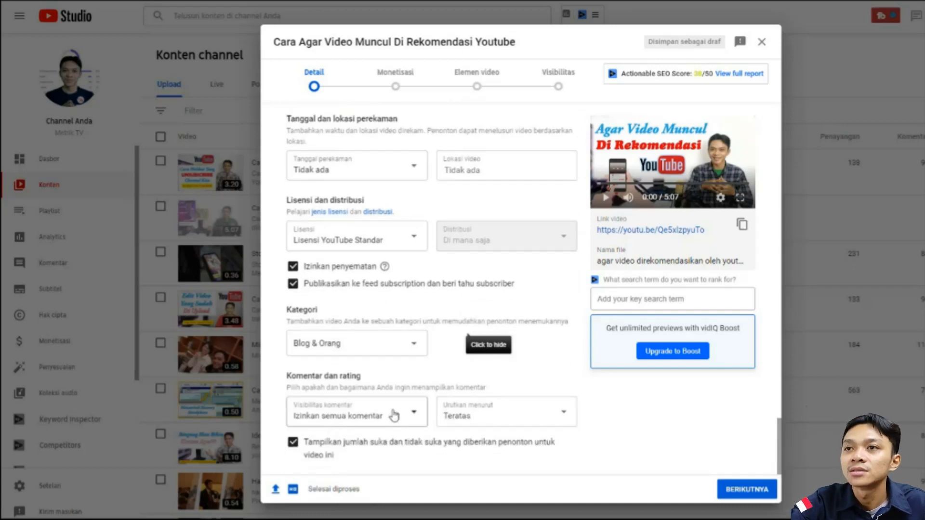
pyautogui.scroll(5, 400, 412)
pyautogui.scroll(6, 404, 408)
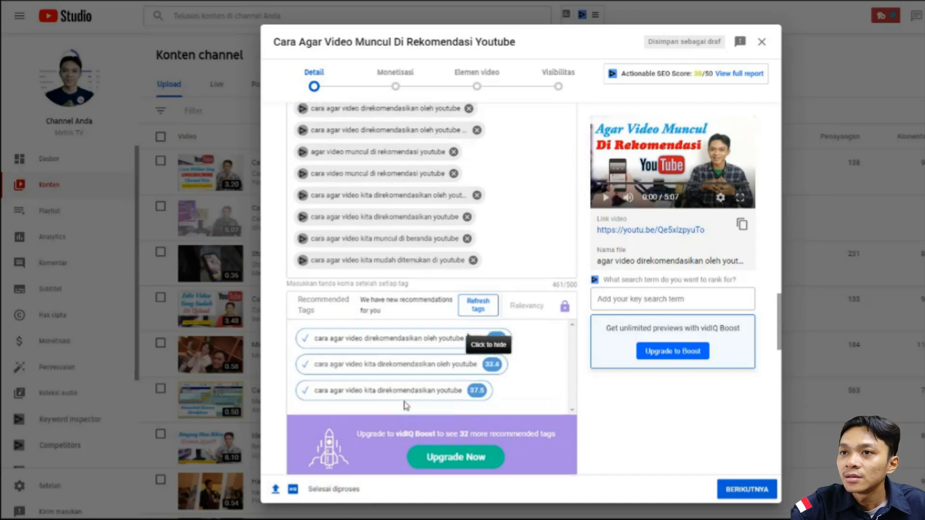
pyautogui.scroll(15, 409, 395)
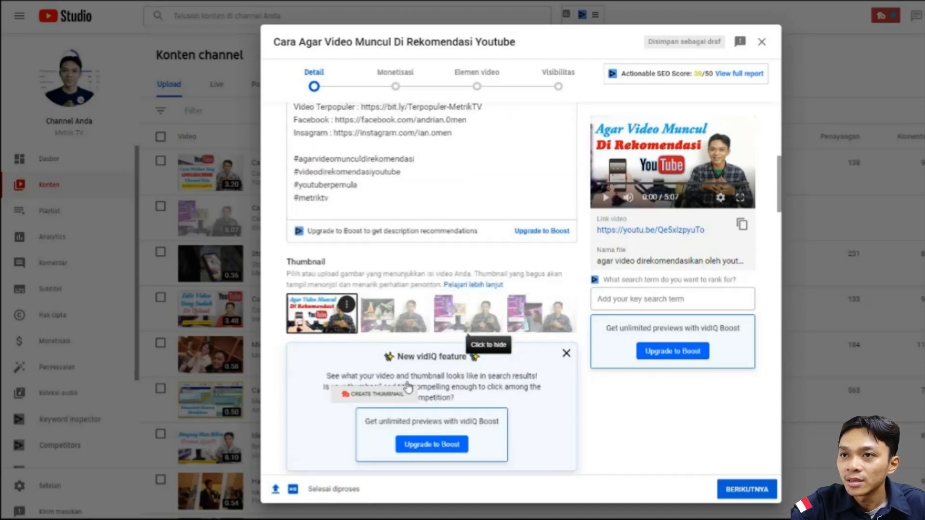
pyautogui.scroll(-12, 419, 331)
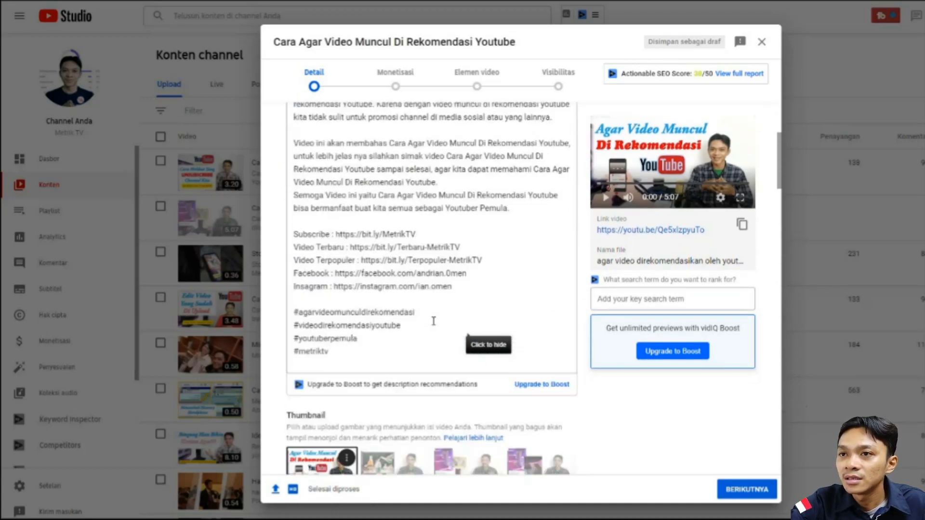
# - Proceed to the monetisation stage, switch monetisation to Aktif, and check the ad types and ad placements
pyautogui.click(742, 490)
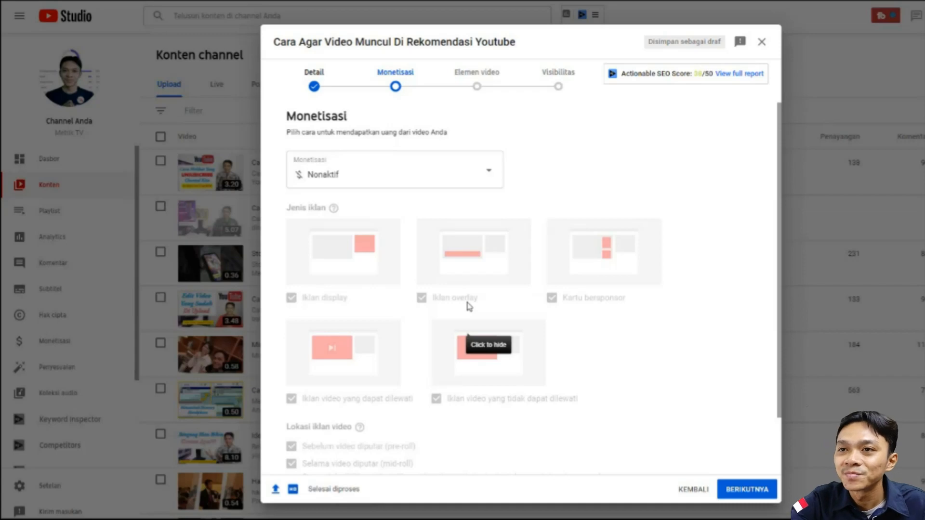
pyautogui.click(416, 172)
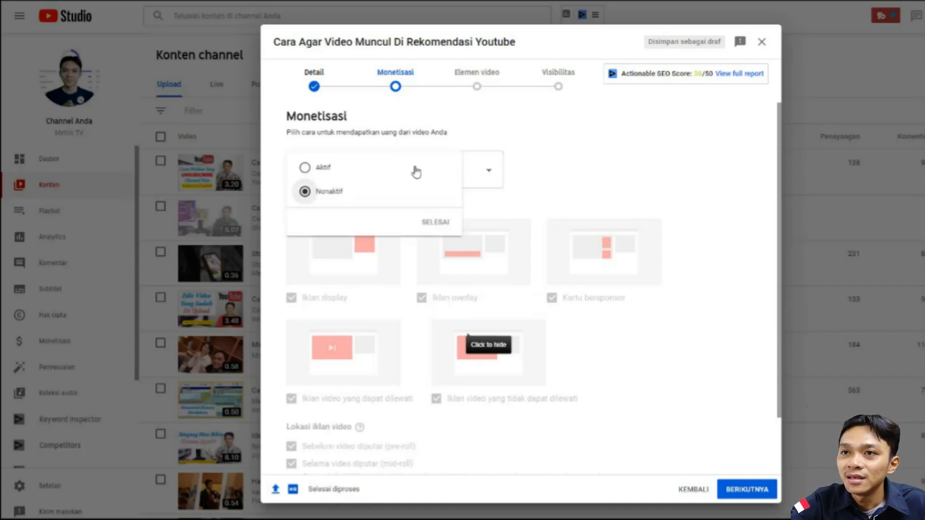
pyautogui.click(322, 173)
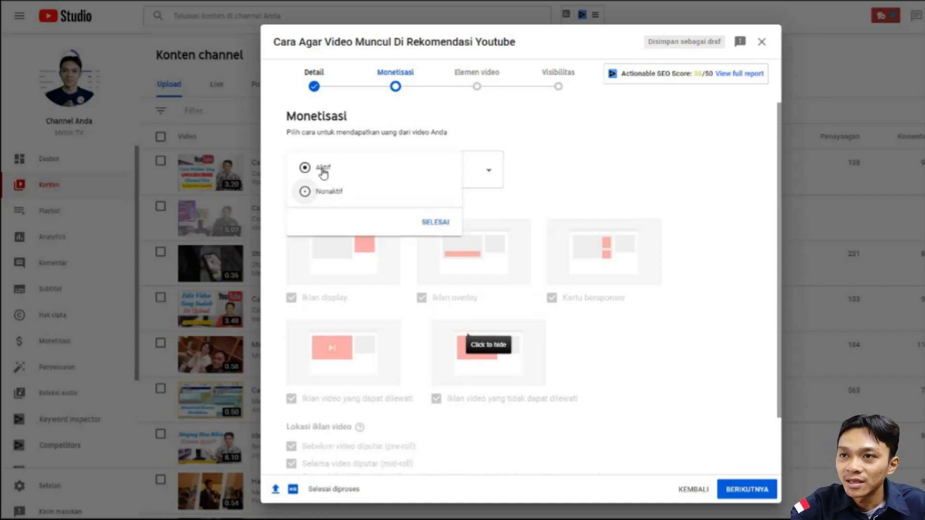
pyautogui.click(435, 222)
pyautogui.scroll(-3, 403, 386)
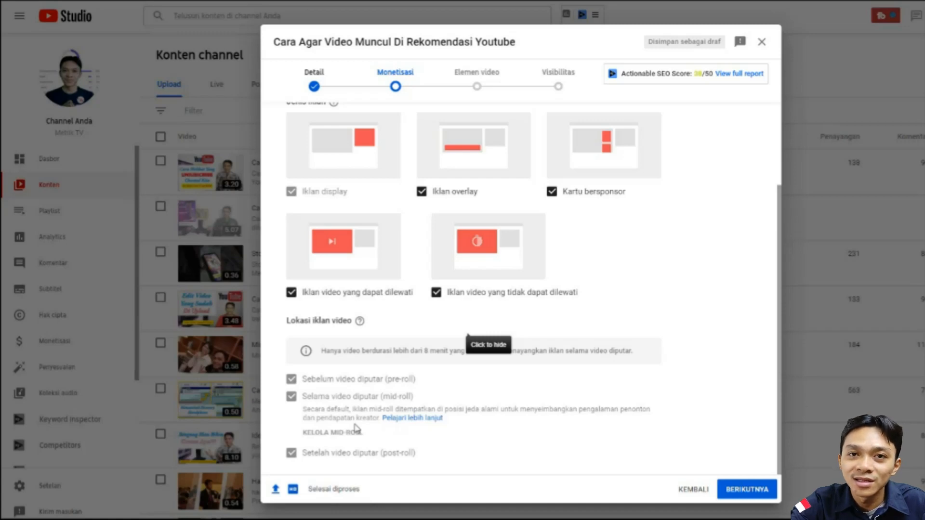
pyautogui.scroll(3, 432, 431)
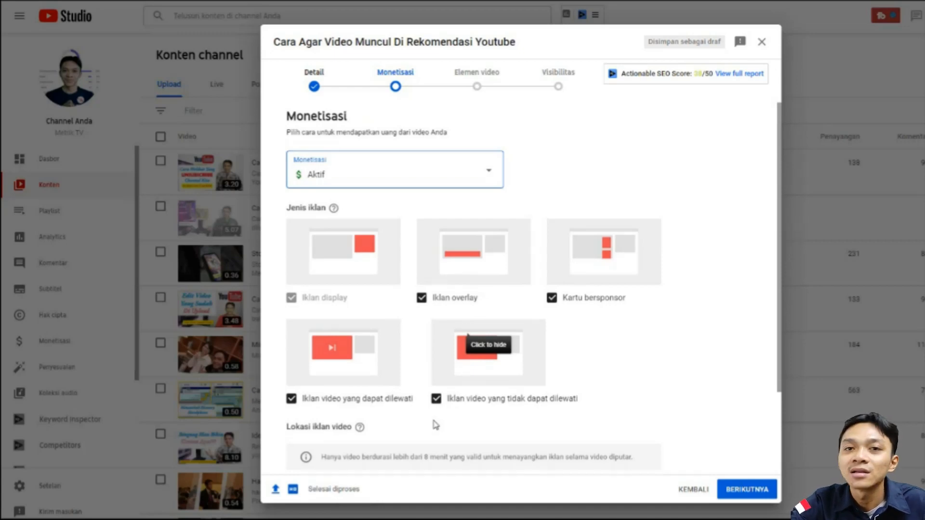
pyautogui.scroll(-2, 477, 419)
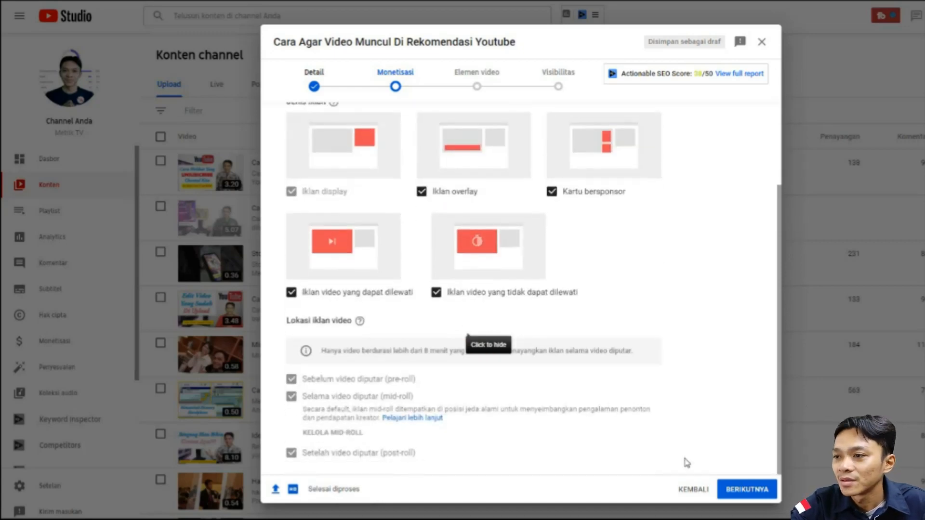
# - Continue to the video elements stage and add an end screen imported from the most recent video
pyautogui.click(734, 491)
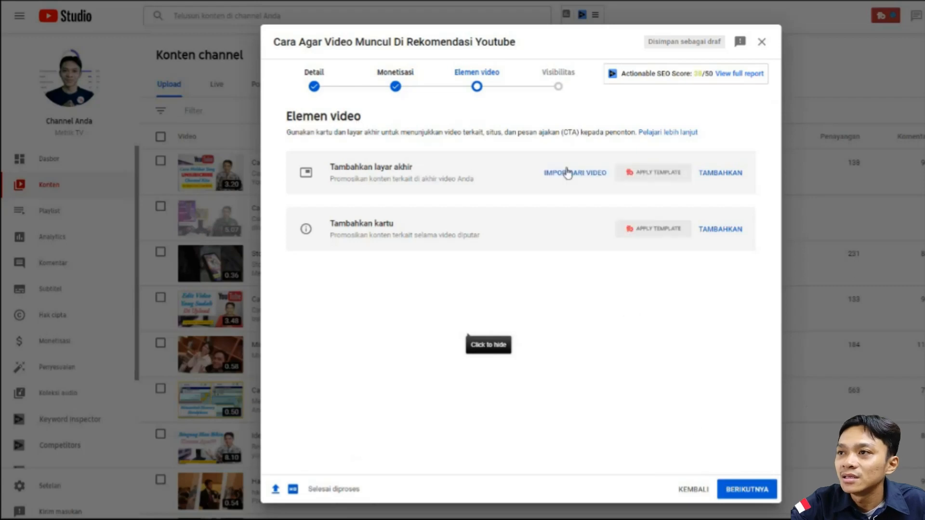
pyautogui.click(722, 174)
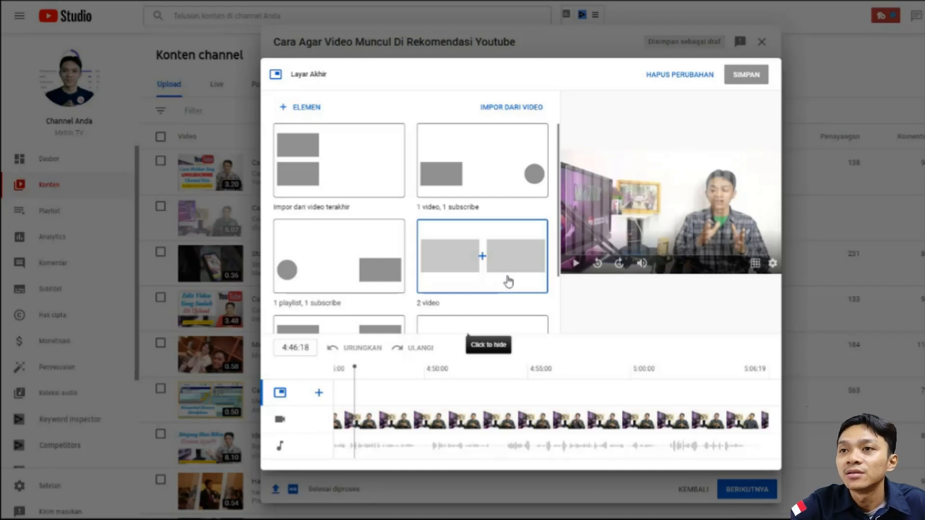
pyautogui.click(332, 166)
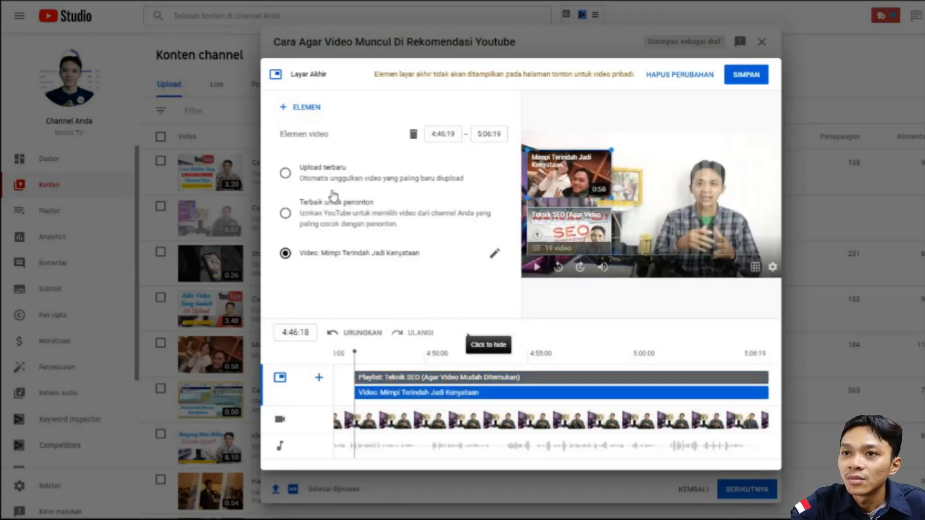
# - Replace the end screen's featured video with "Cara Melihat Orang Yang Unsubscribe Channel Youtube Kita", check the playlist element, and save the end screen
pyautogui.click(494, 257)
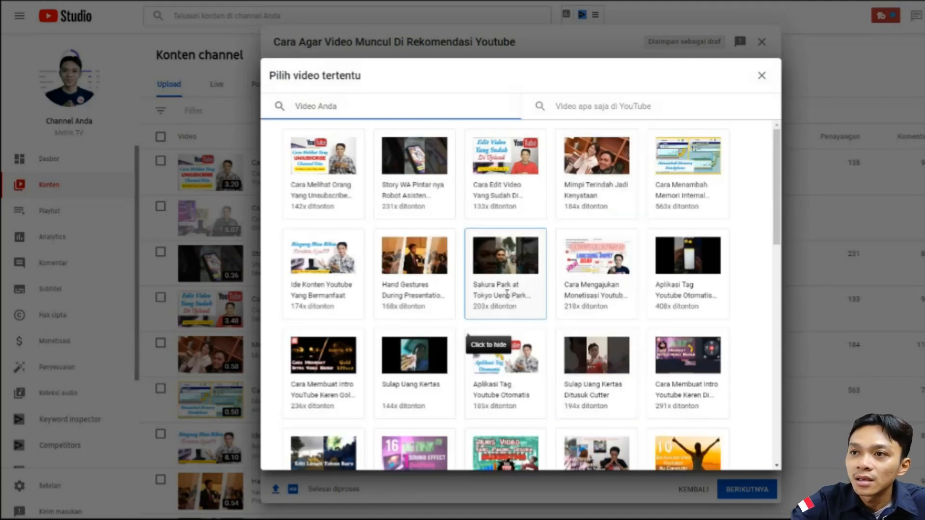
pyautogui.scroll(-2, 537, 293)
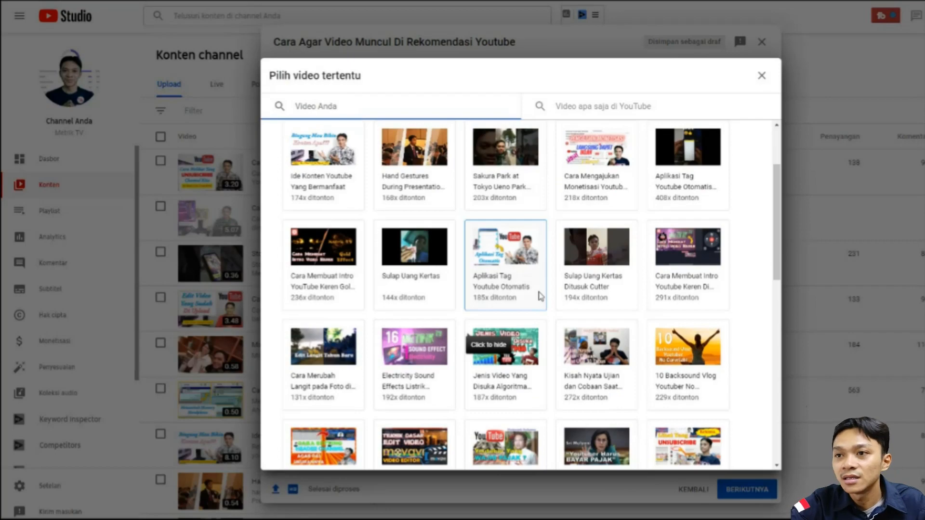
pyautogui.scroll(-2, 542, 293)
pyautogui.scroll(4, 471, 225)
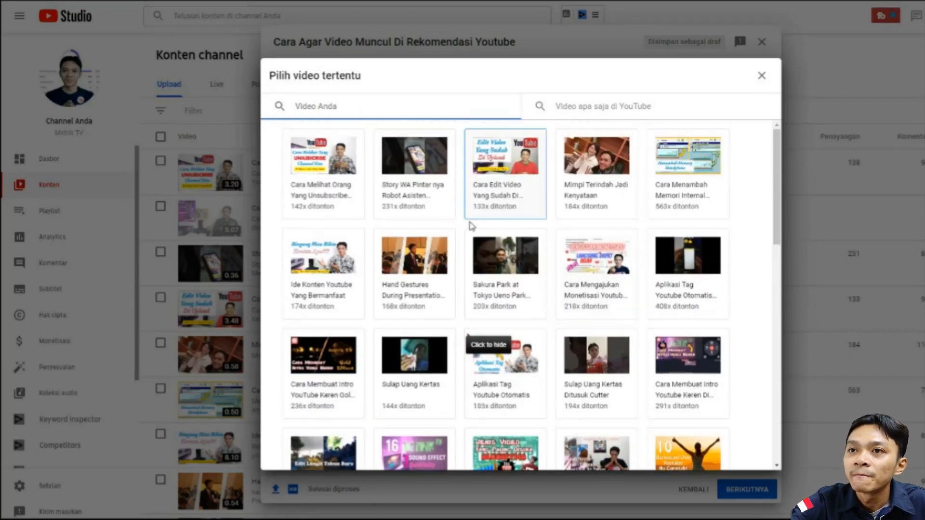
pyautogui.click(322, 182)
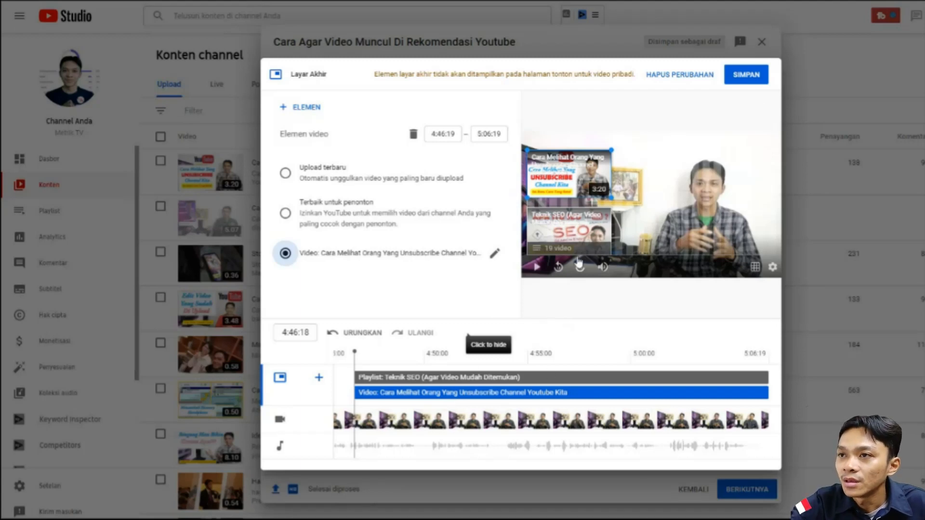
pyautogui.click(577, 229)
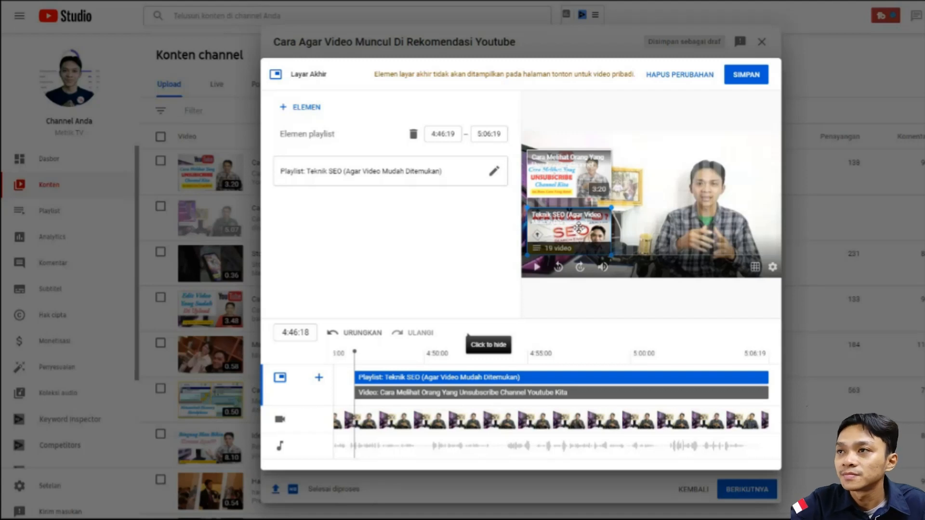
pyautogui.click(739, 84)
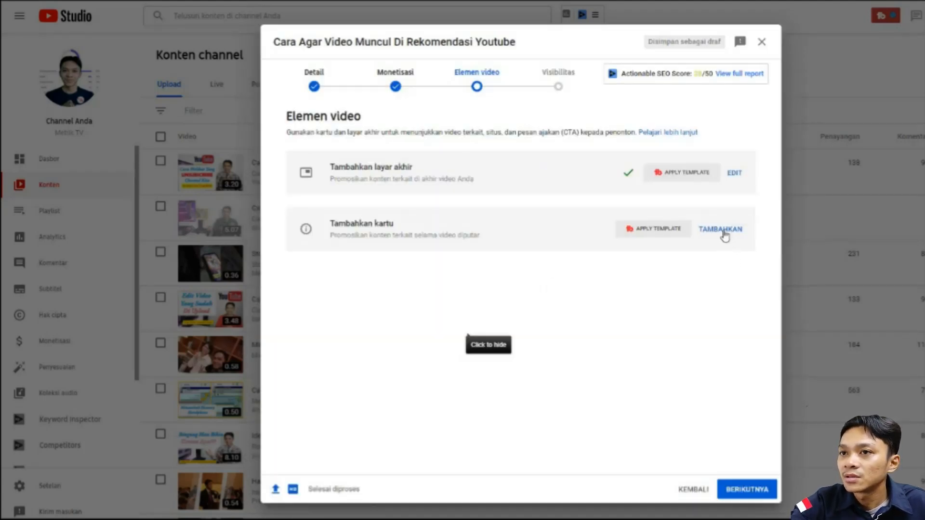
# - Add a playlist card for "Teknik SEO (Agar Video Mudah Ditemukan)" at 0:59:29 in the video and save it
pyautogui.click(721, 229)
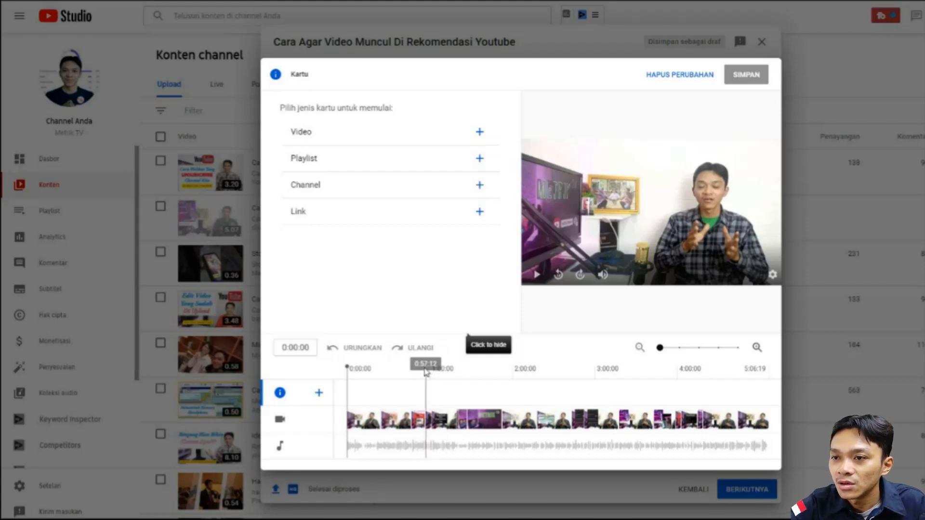
pyautogui.click(431, 370)
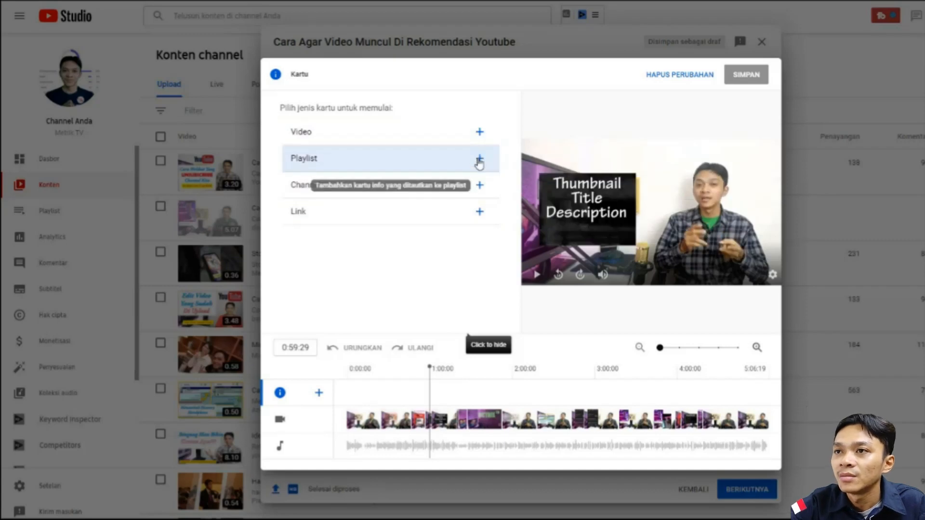
pyautogui.click(479, 161)
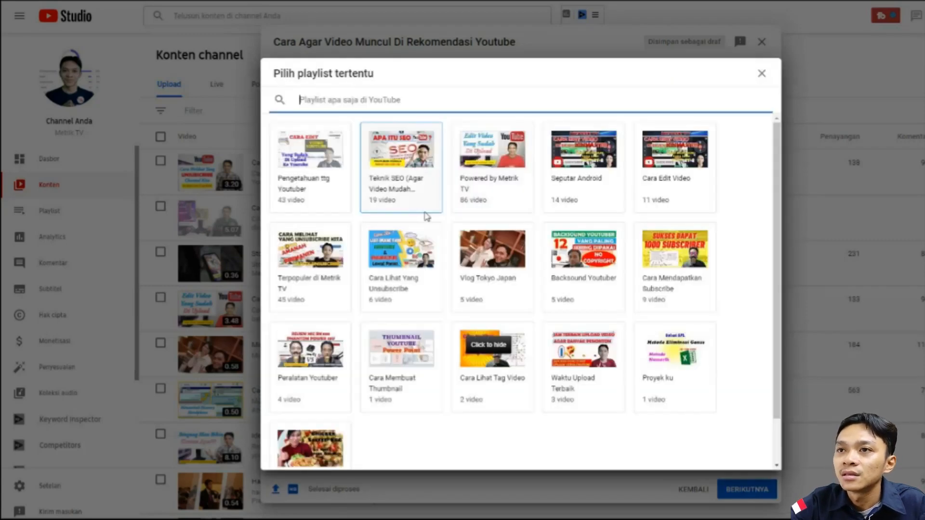
pyautogui.click(403, 179)
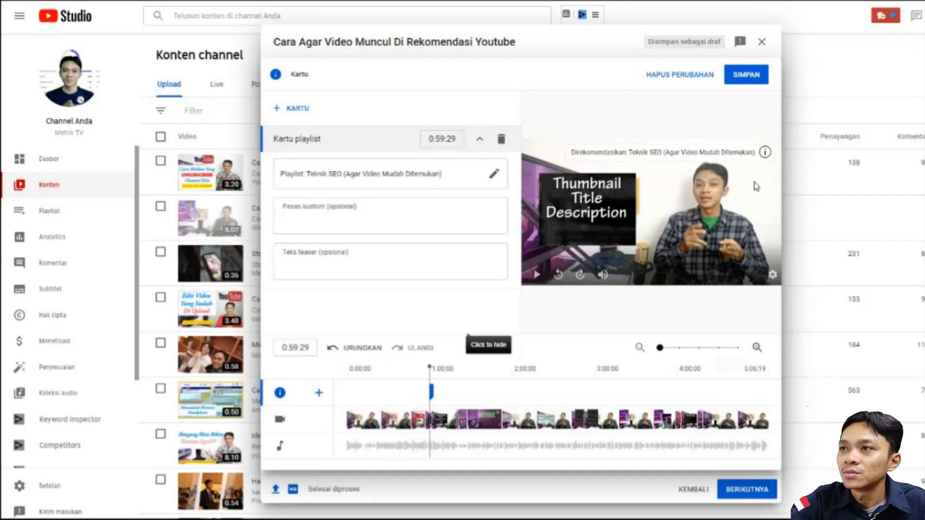
pyautogui.click(754, 77)
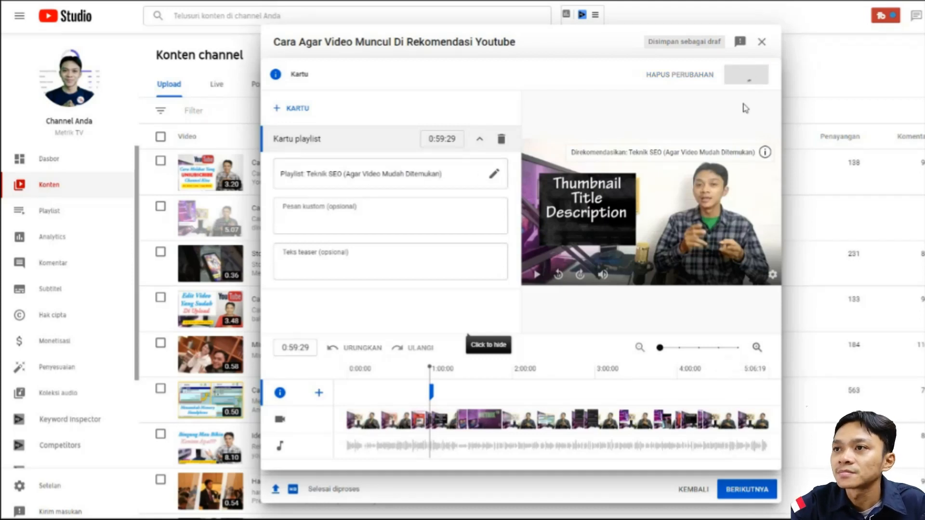
# - Proceed to the visibility stage and look over the publishing and scheduling options
pyautogui.click(748, 489)
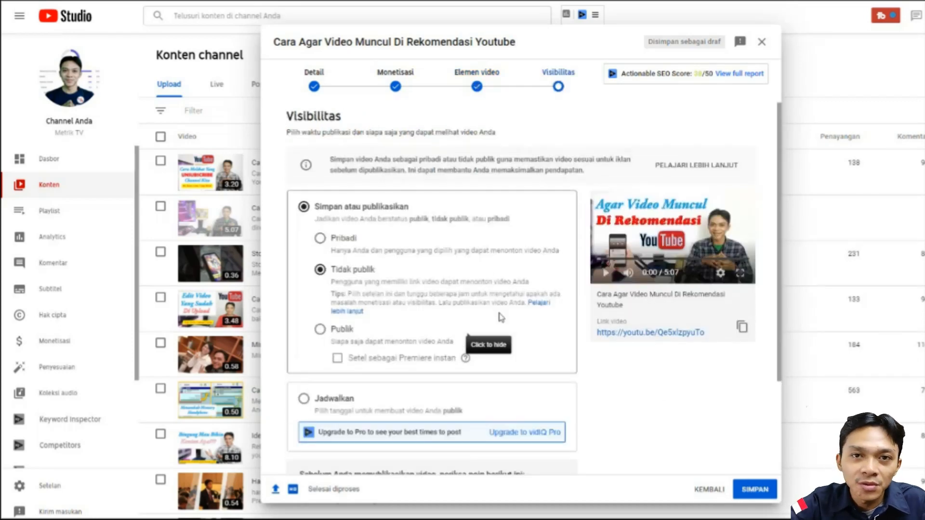
pyautogui.scroll(-2, 501, 318)
pyautogui.scroll(2, 500, 315)
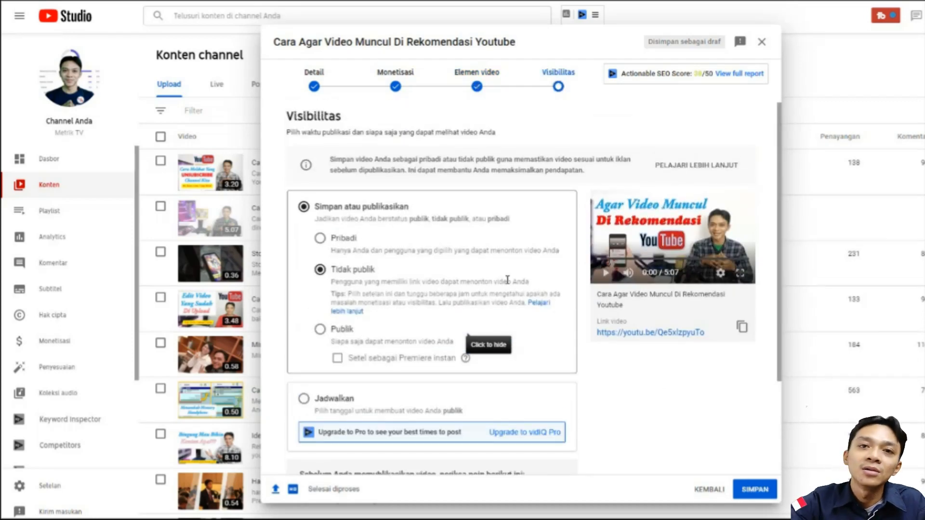